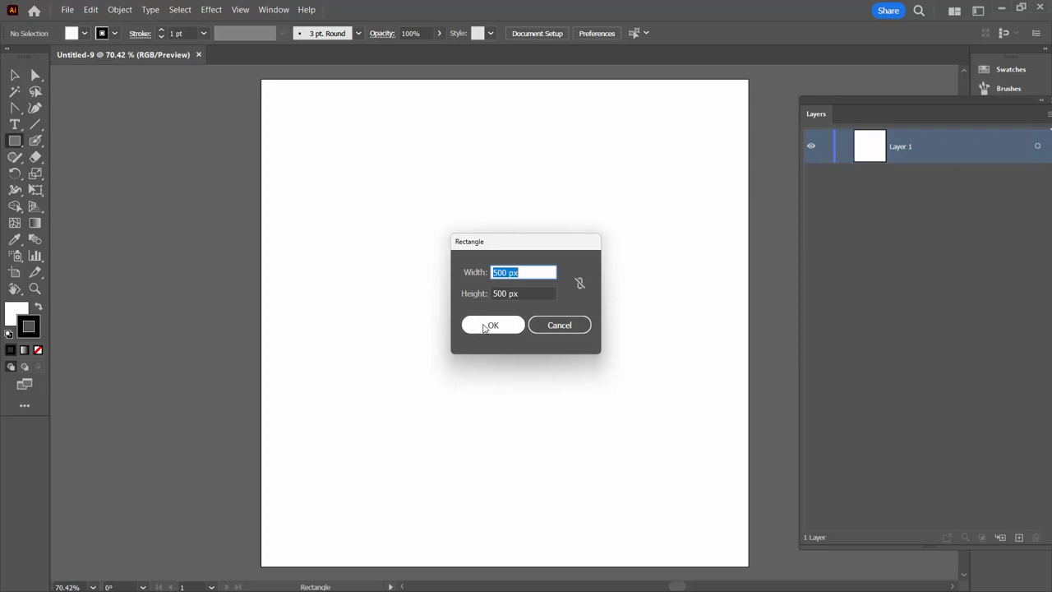
Step: Create a 500 × 500 px square and place it flush with the artboard's upper-left corner
left_click(487, 326)
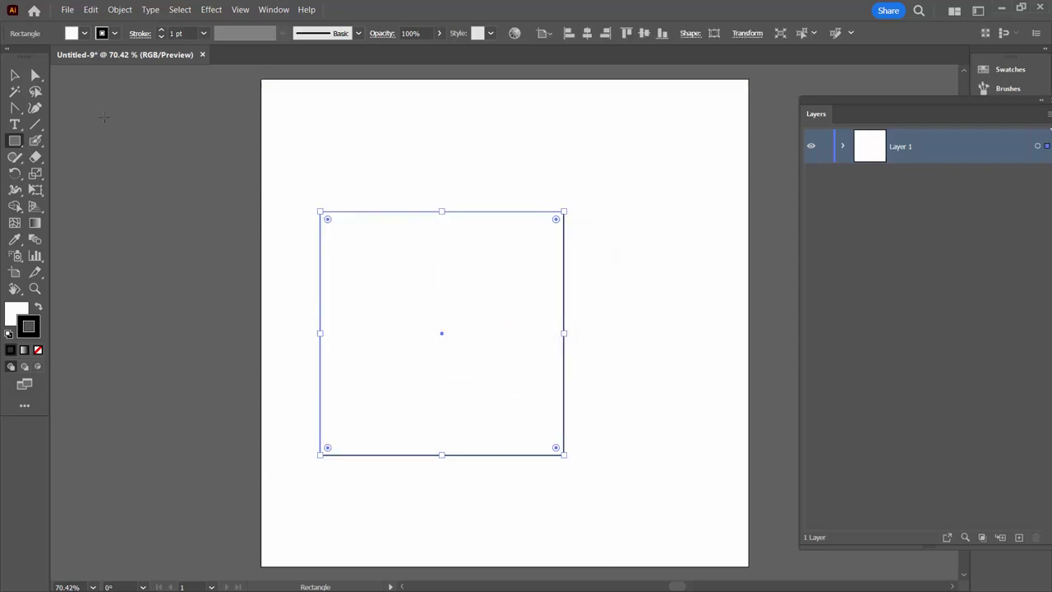
left_click(13, 75)
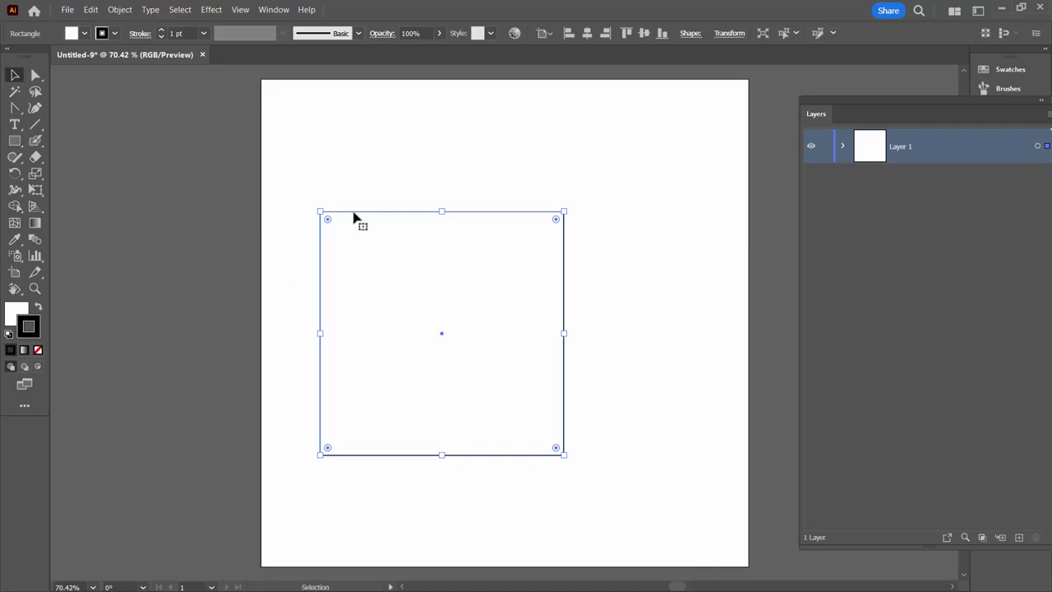
left_click_drag(360, 213, 302, 138)
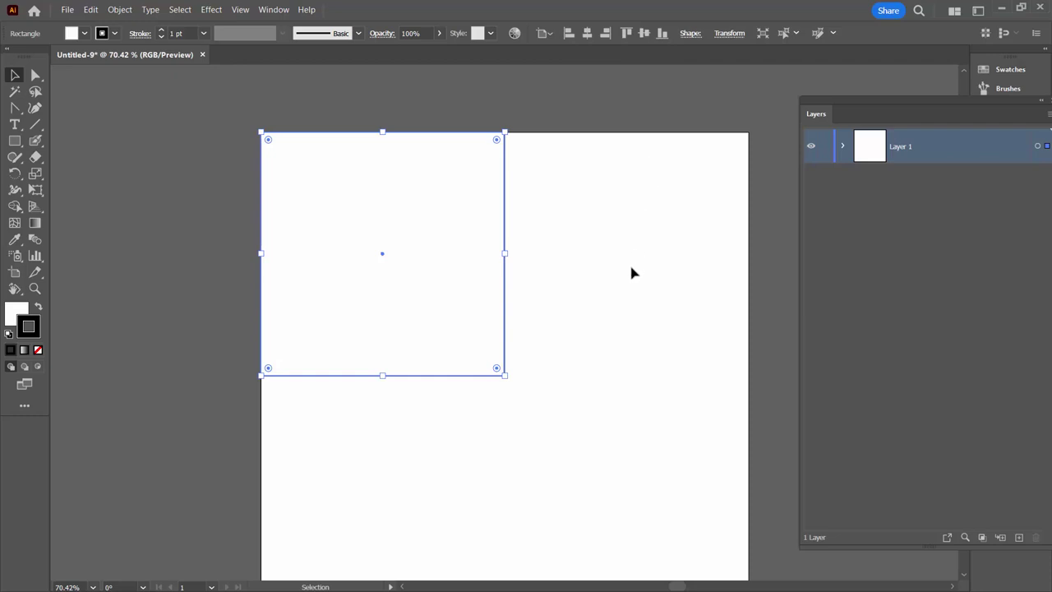
left_click_drag(630, 270, 606, 221)
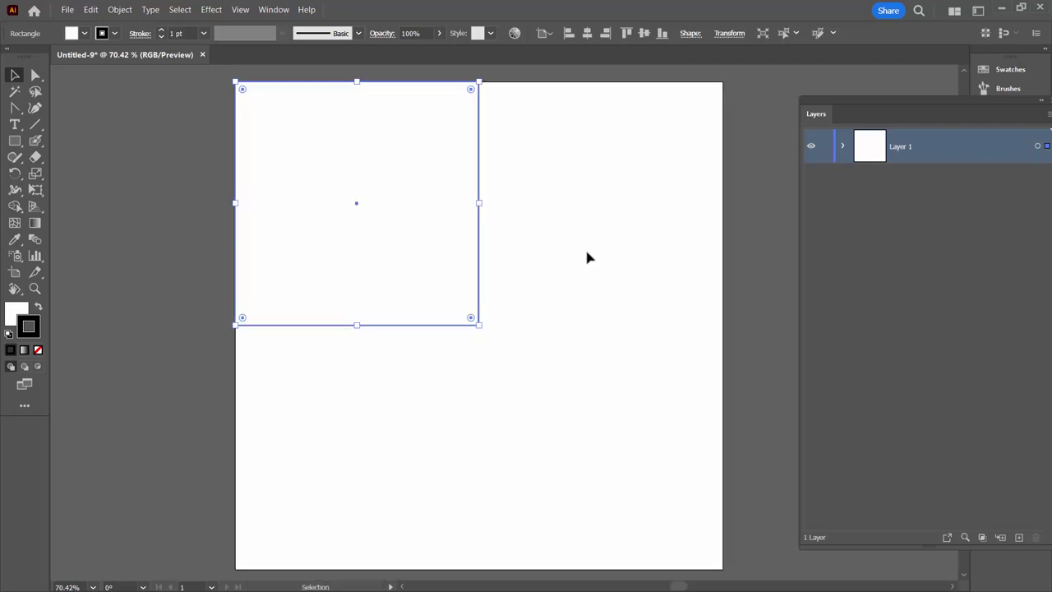
left_click(123, 225)
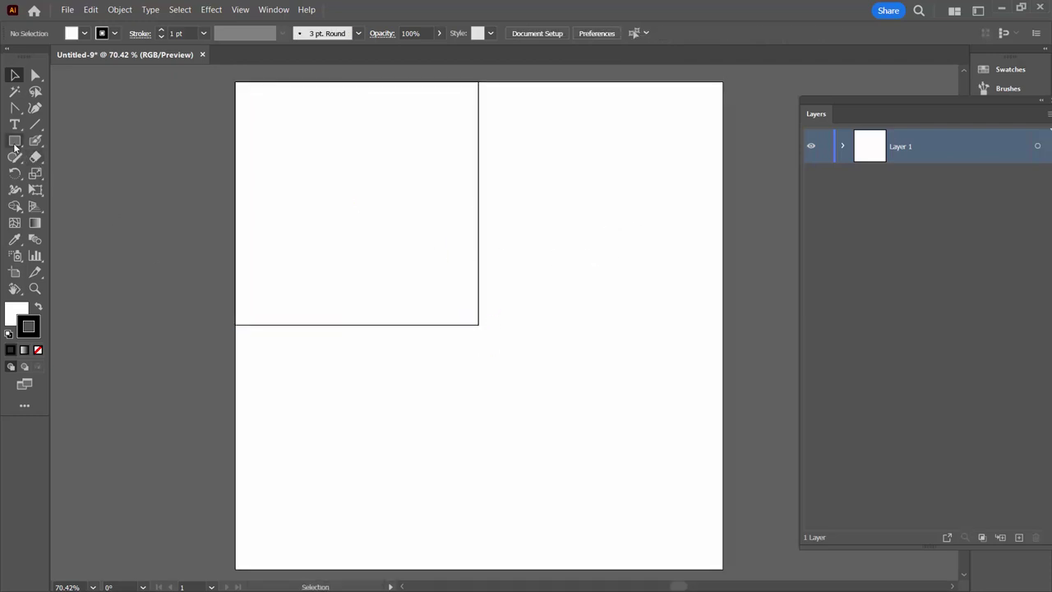
Step: Draw a small circle inside the square with the Ellipse tool, giving it a black fill and no stroke
left_click_drag(15, 146, 57, 171)
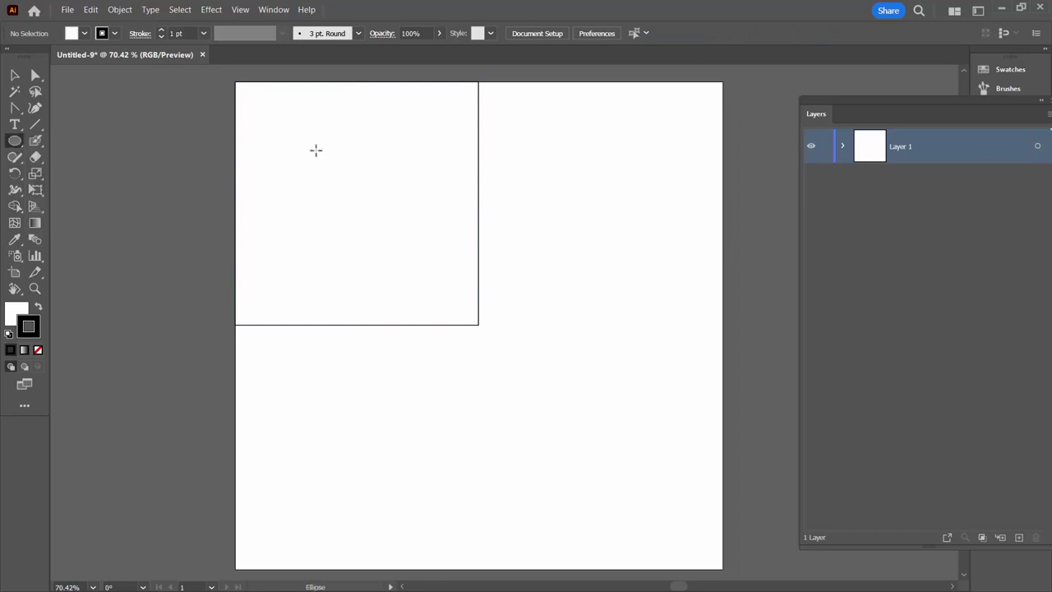
left_click_drag(312, 152, 383, 220)
left_click(39, 307)
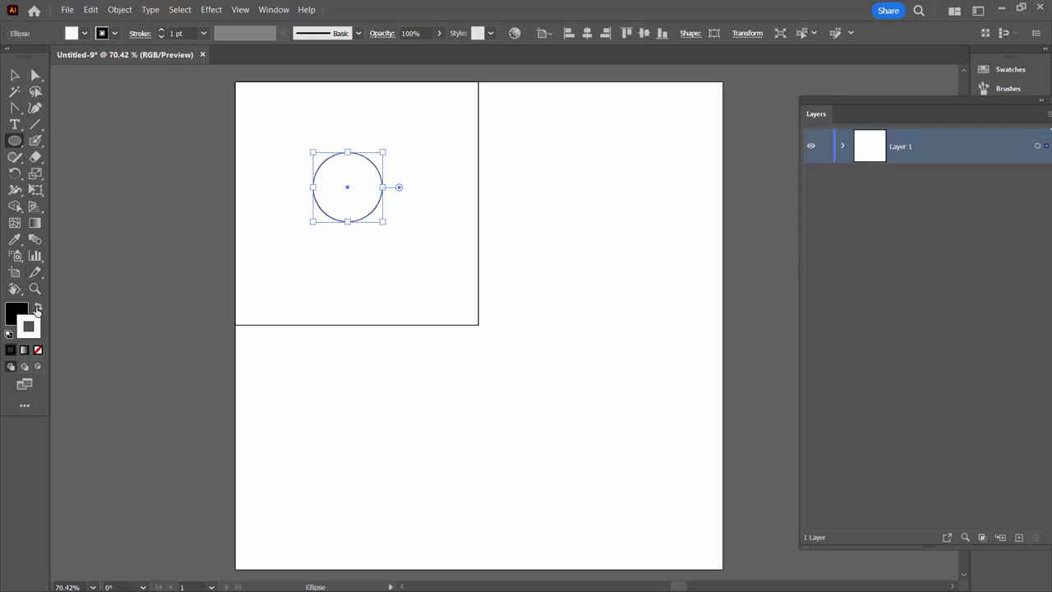
left_click(37, 349)
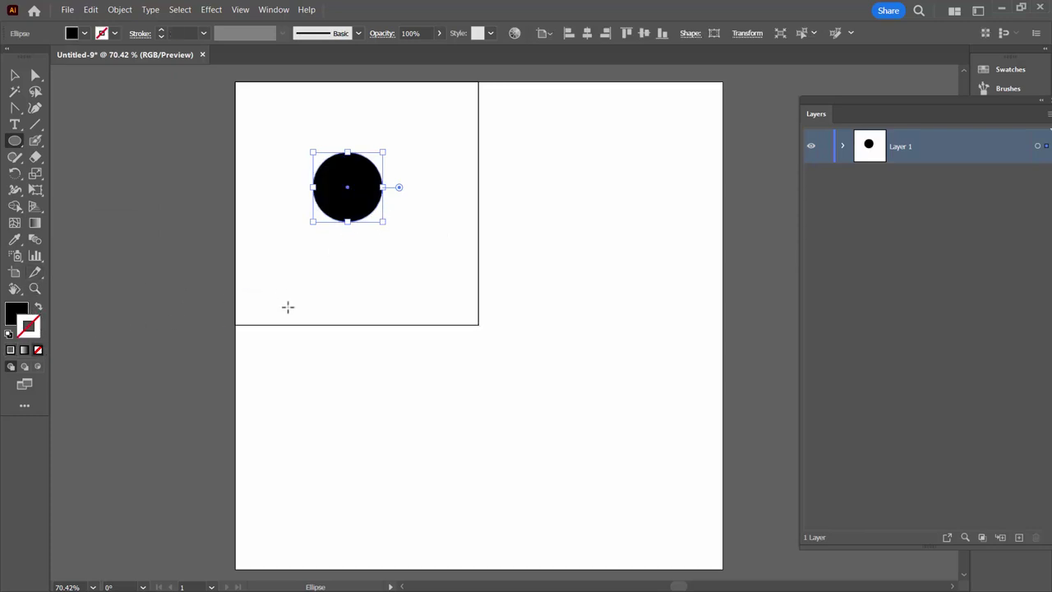
left_click(15, 75)
left_click(281, 391)
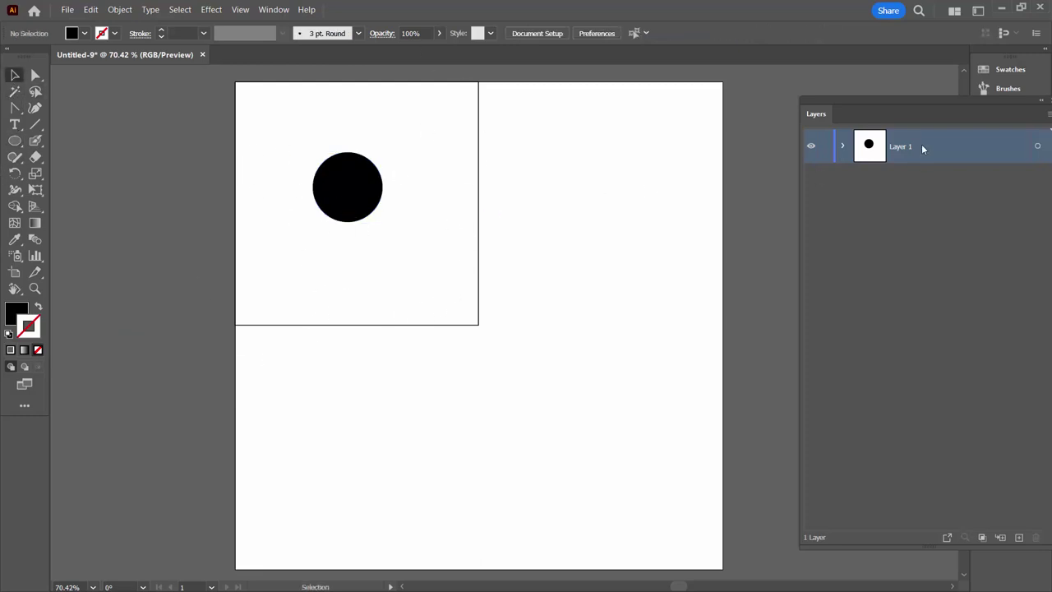
Step: Expand Layer 1 and move the rectangle above the ellipse in the stacking order
left_click(843, 148)
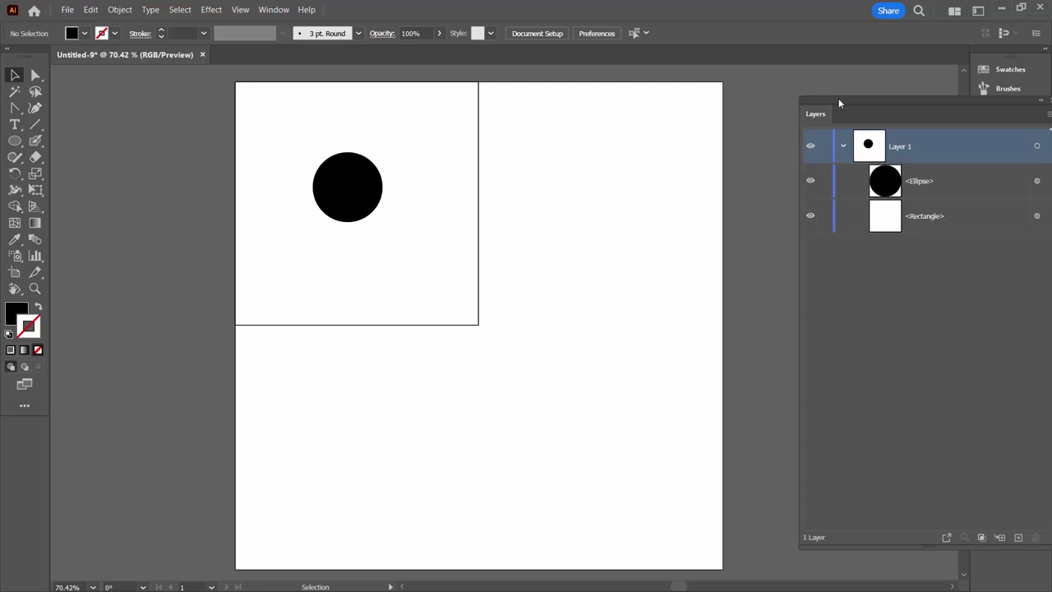
left_click_drag(838, 99, 671, 93)
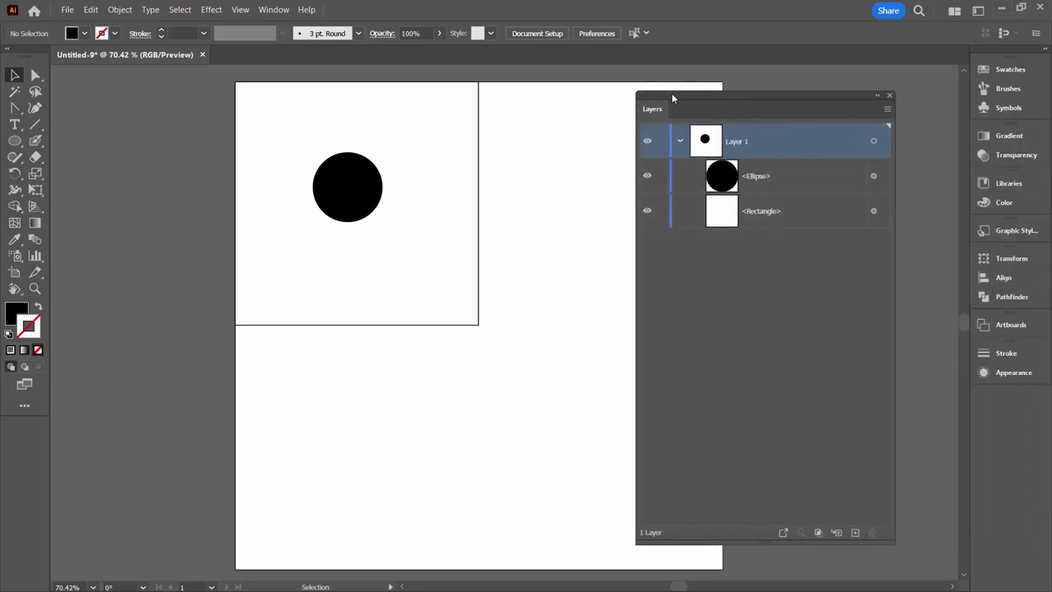
left_click(748, 215)
left_click_drag(837, 211, 834, 158)
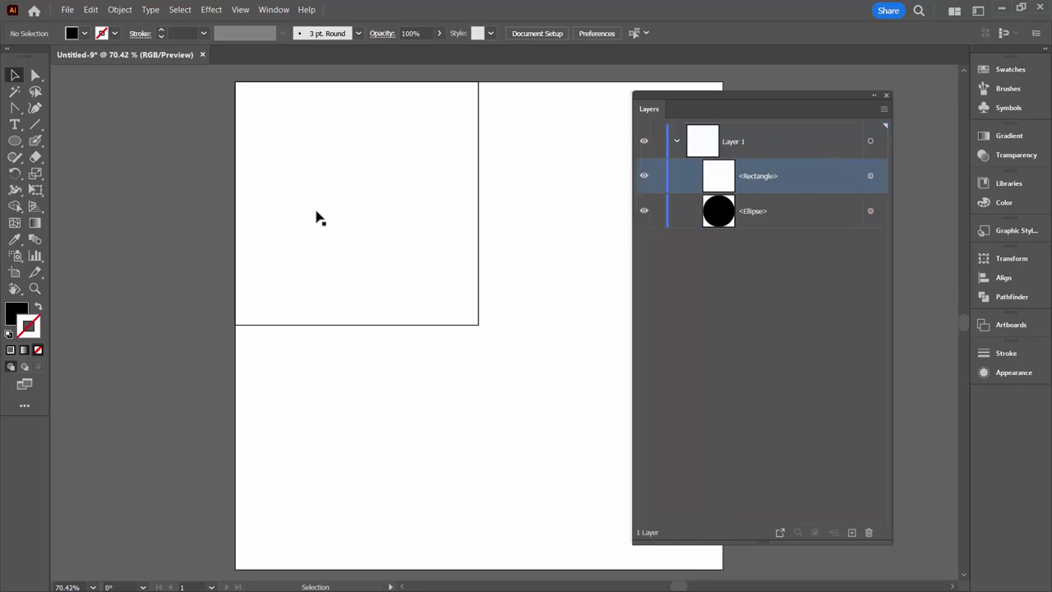
left_click(870, 175)
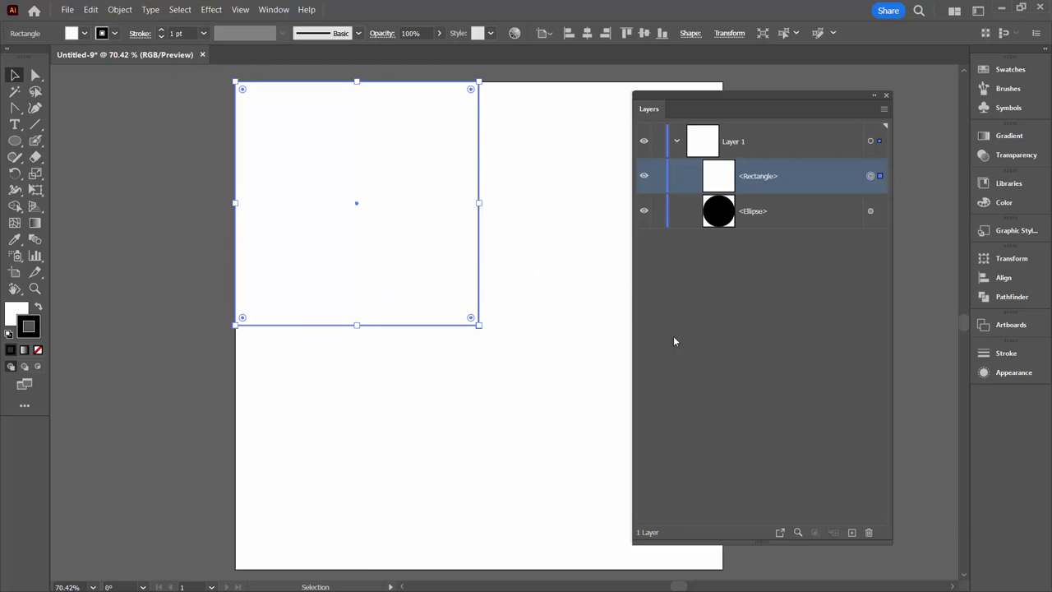
left_click(559, 248)
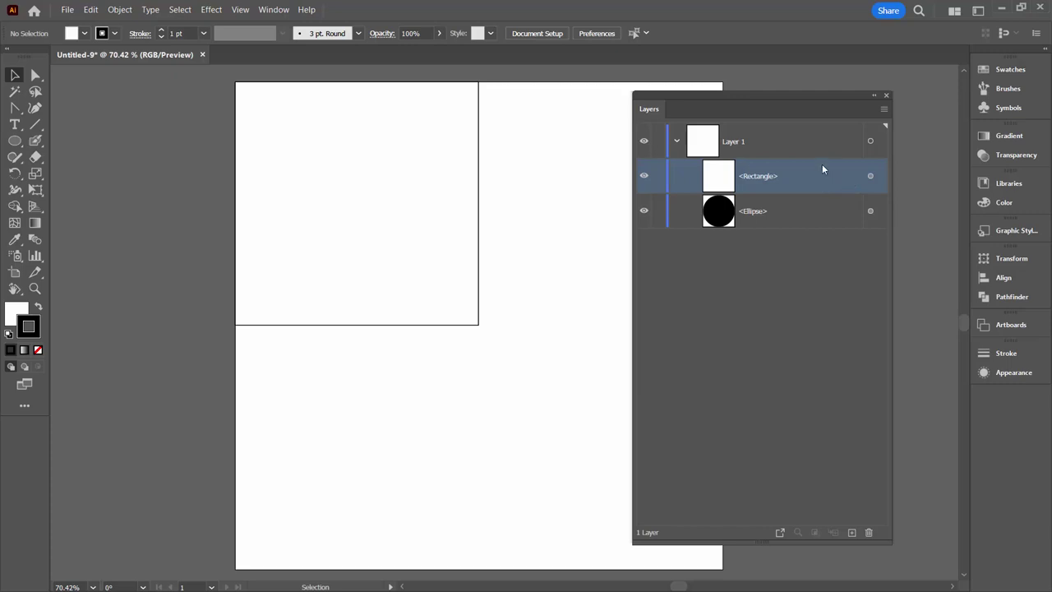
Step: Make a clipping mask for Layer 1 using its topmost rectangle
left_click(764, 138)
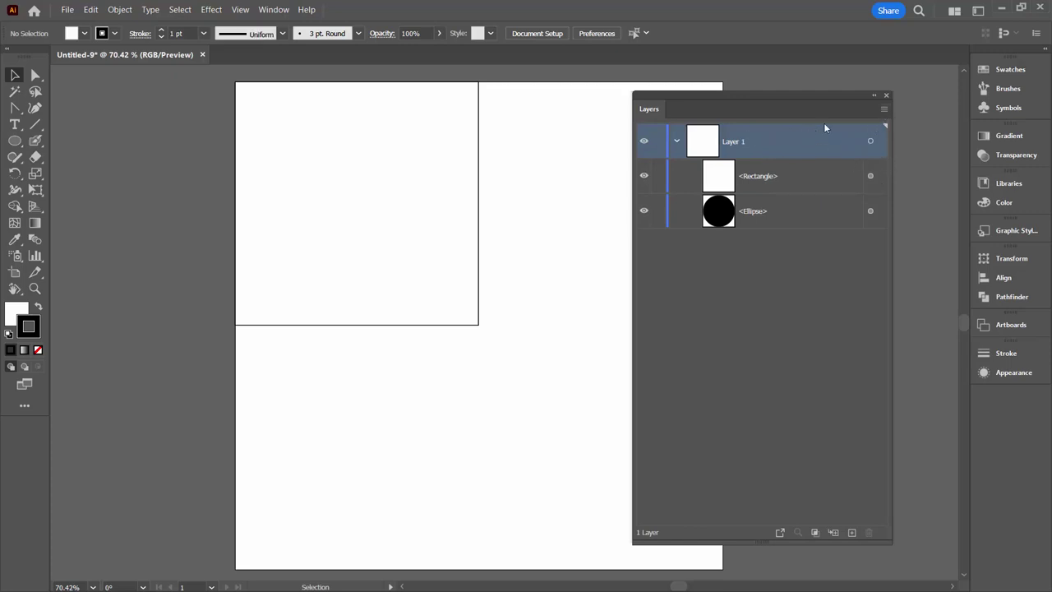
left_click(883, 111)
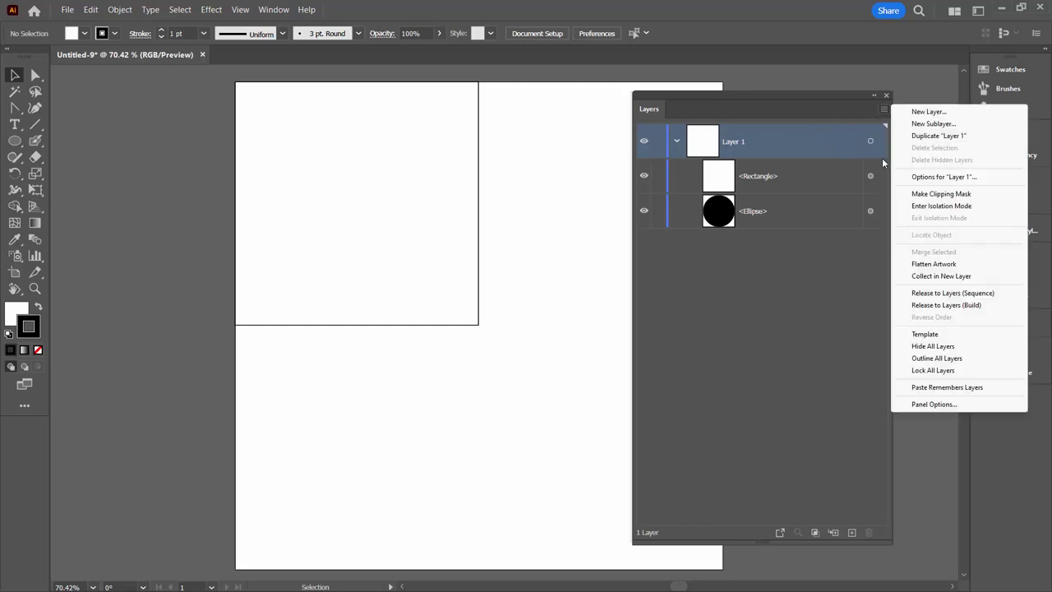
left_click(912, 194)
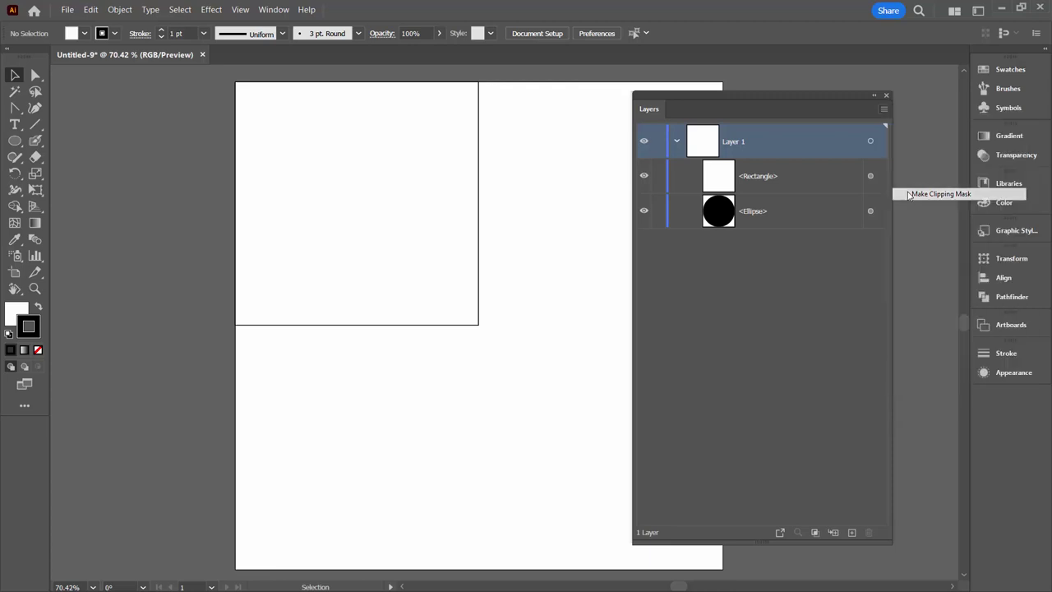
left_click(781, 304)
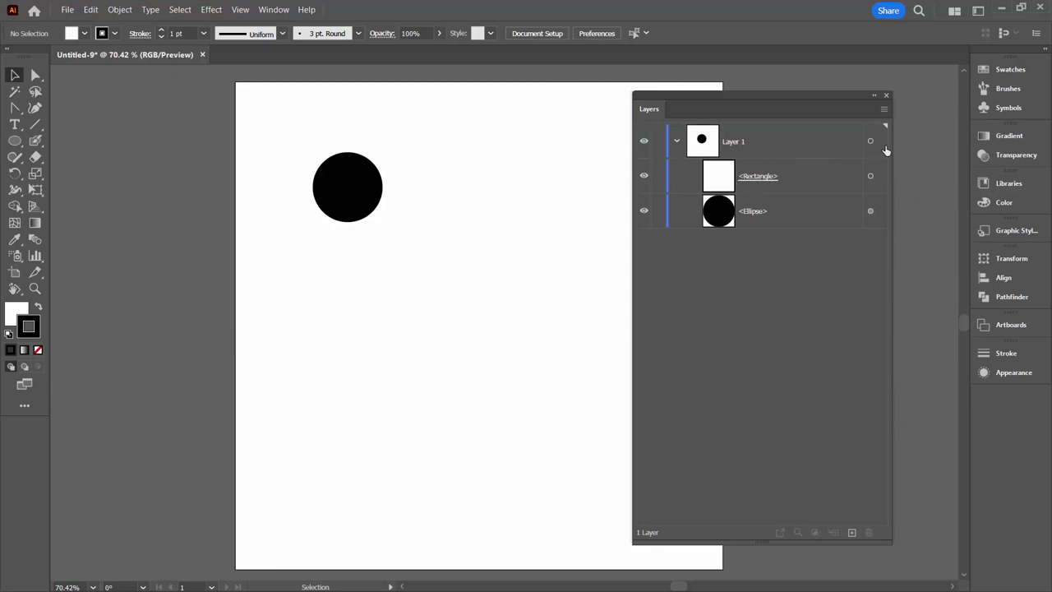
Step: Move the clipping rectangle below the ellipse in the stacking order and give it an orange-red stroke
left_click(871, 175)
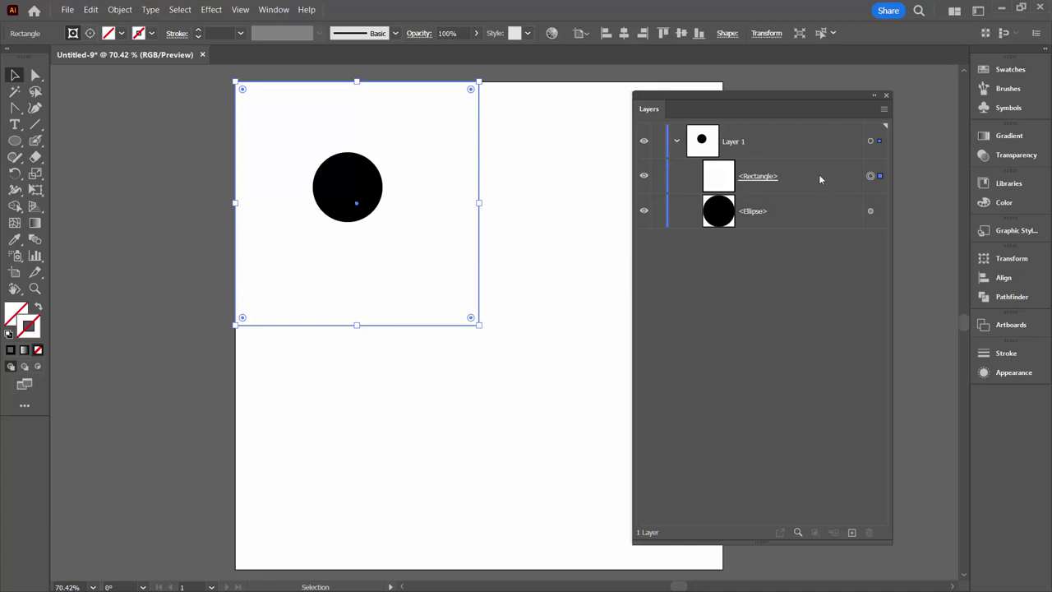
left_click_drag(813, 174, 809, 222)
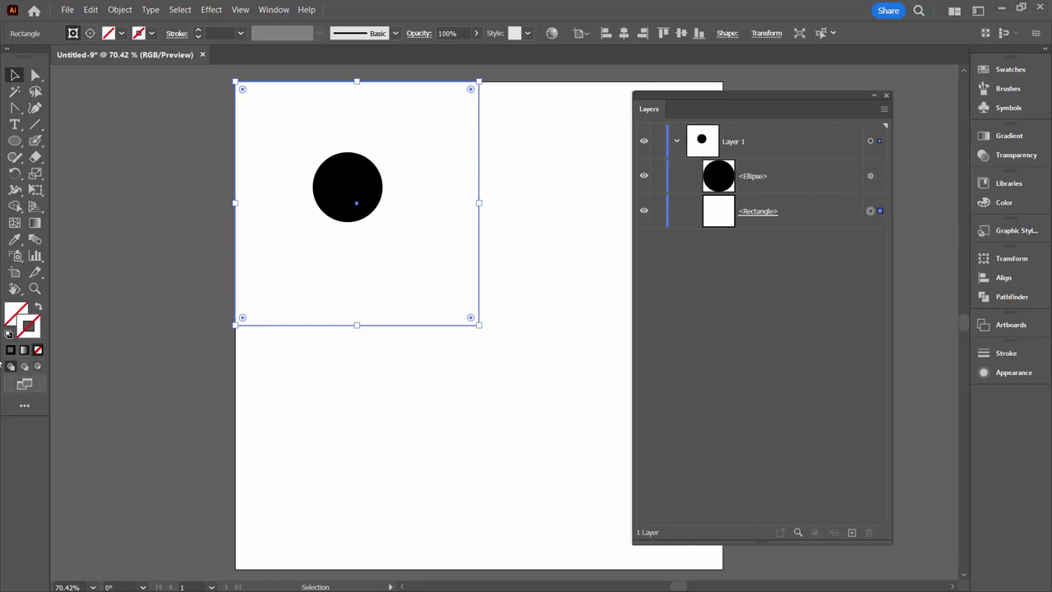
left_click(1012, 69)
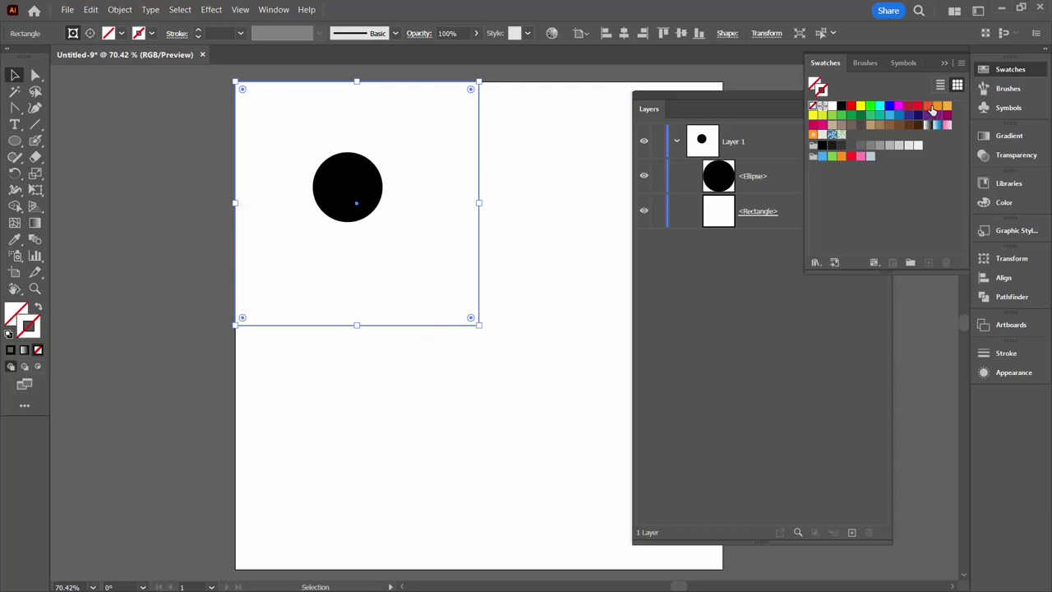
left_click(929, 107)
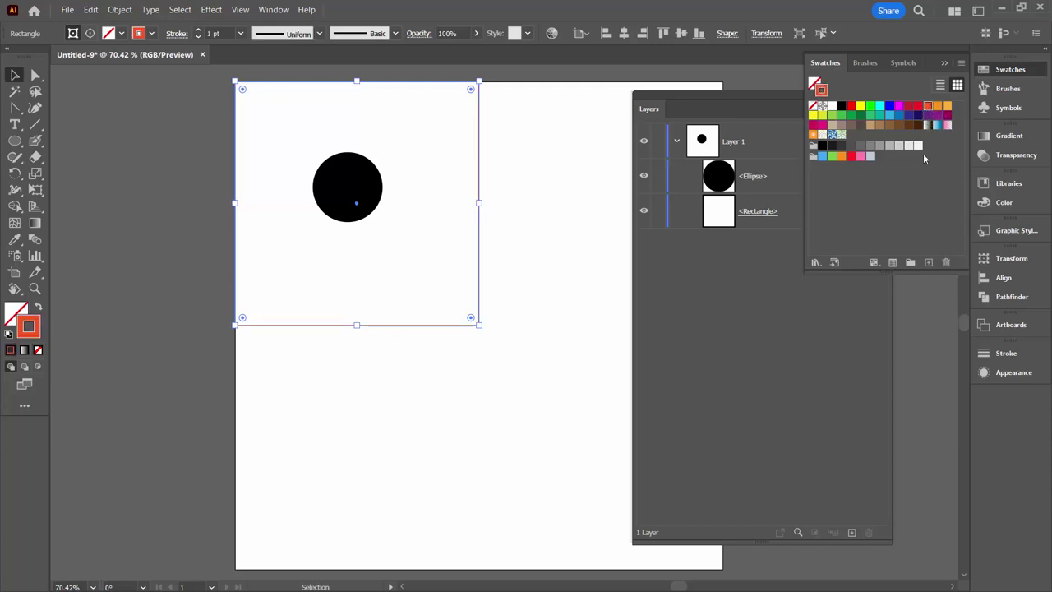
left_click(578, 325)
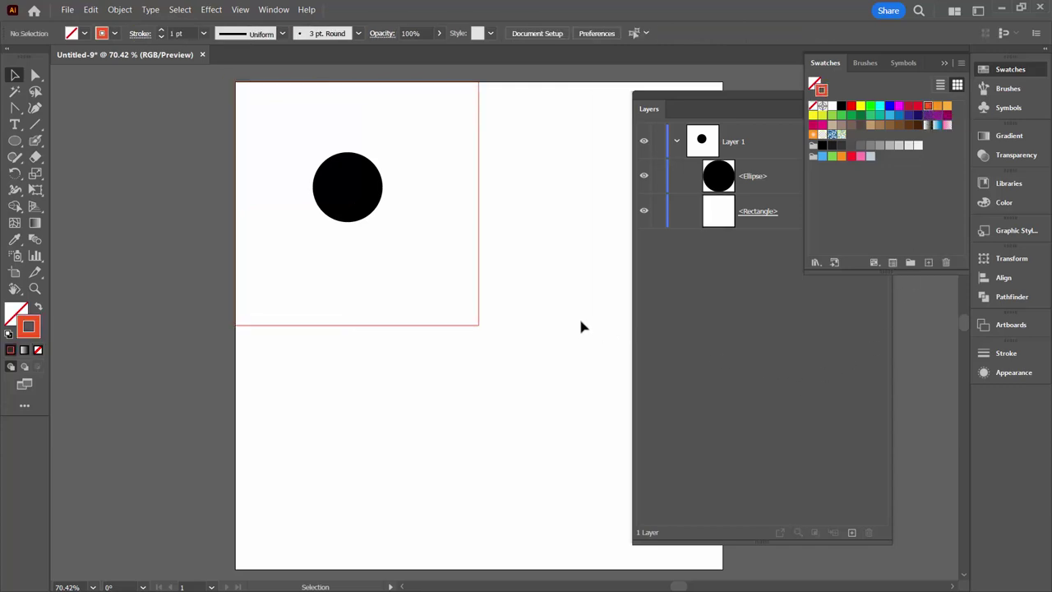
left_click(944, 65)
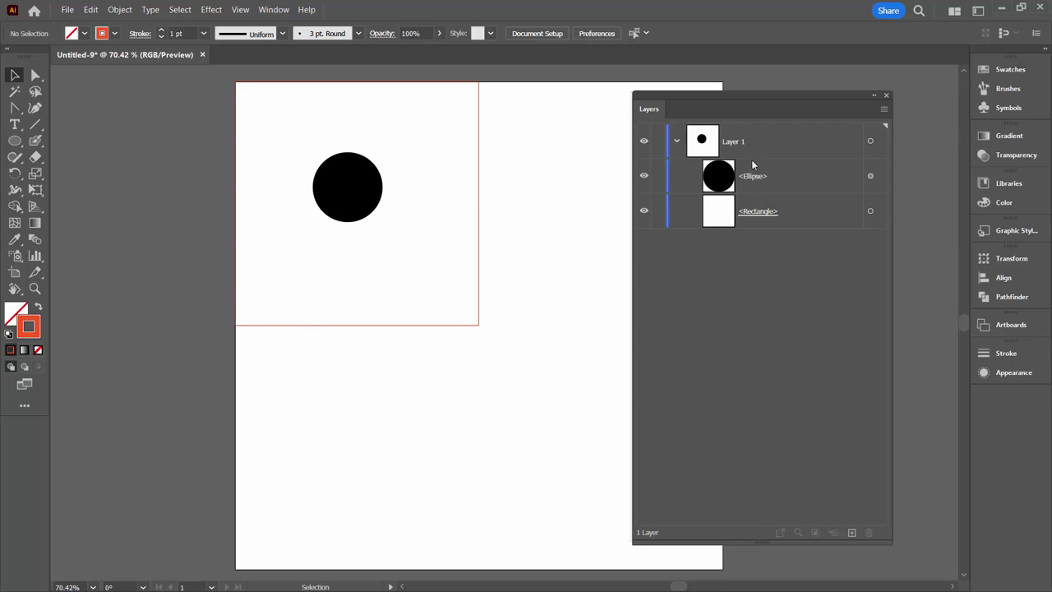
Step: Add a new layer and create a square on it twice the artboard's width and height, centred on the artboard
left_click(851, 533)
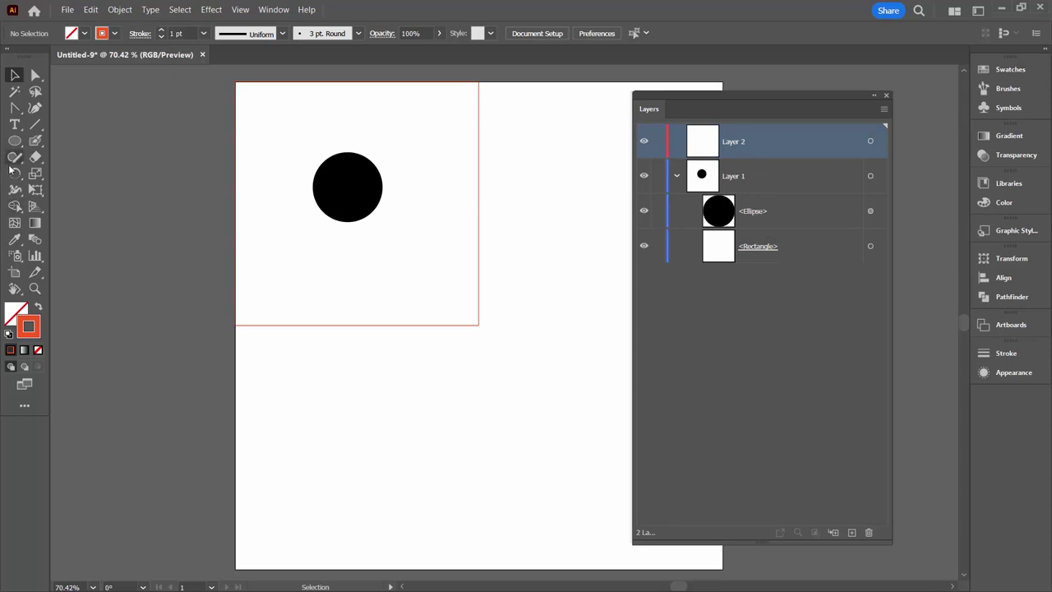
left_click(15, 141)
left_click(63, 144)
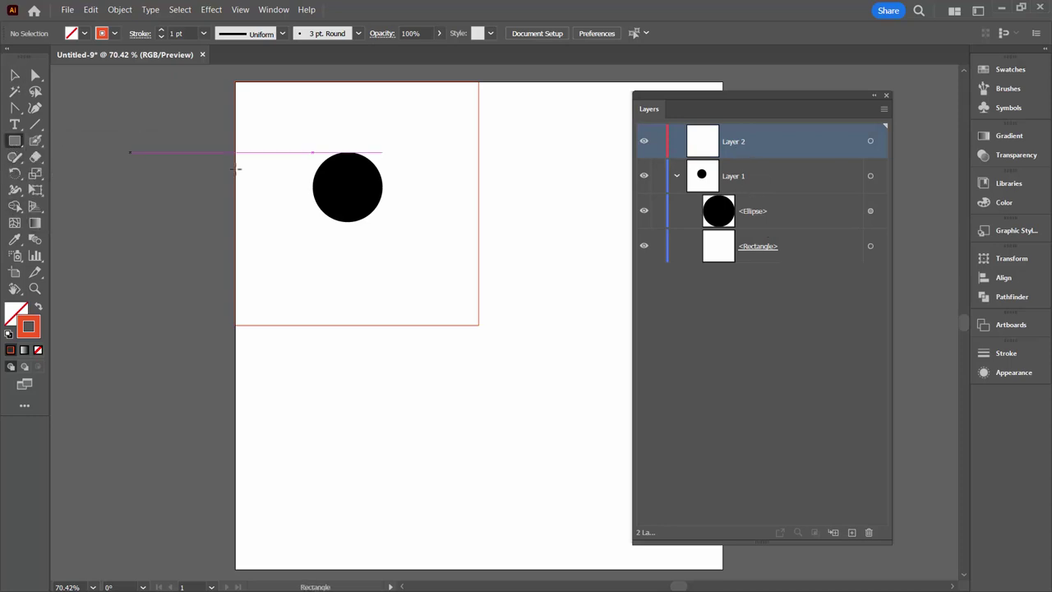
left_click(282, 254)
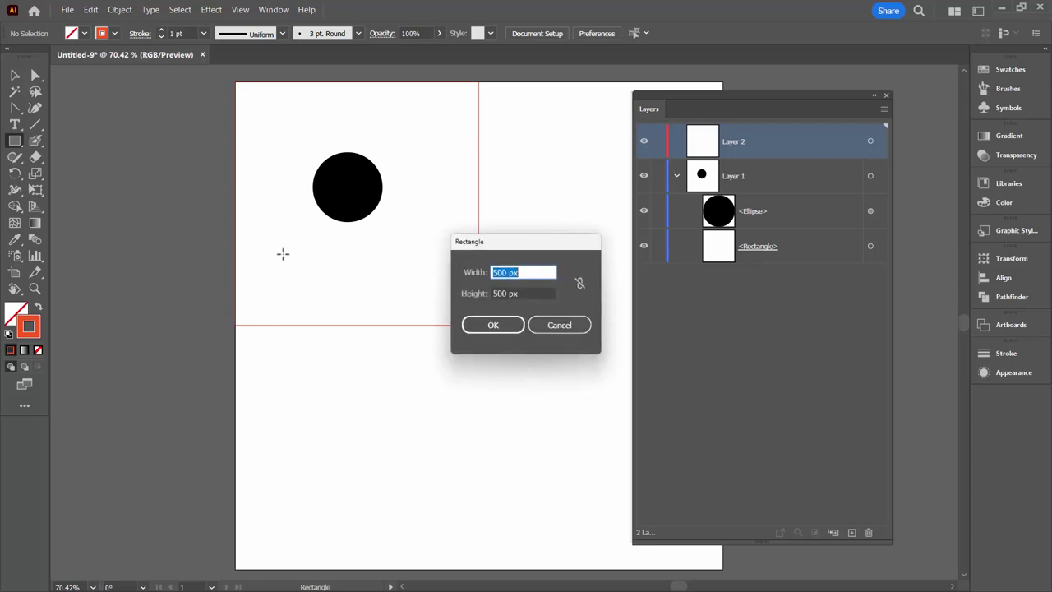
type("20")
key("Tab")
type("1000")
key("Return")
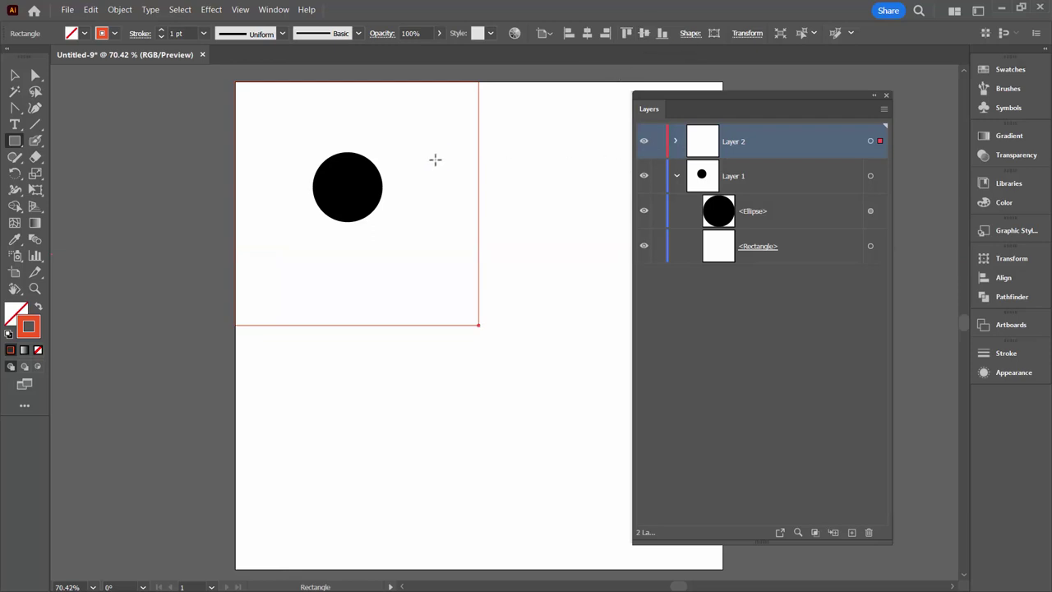
Step: Rename Layer 1, which holds the circle and clipping rectangle, as "draw here"
key("z")
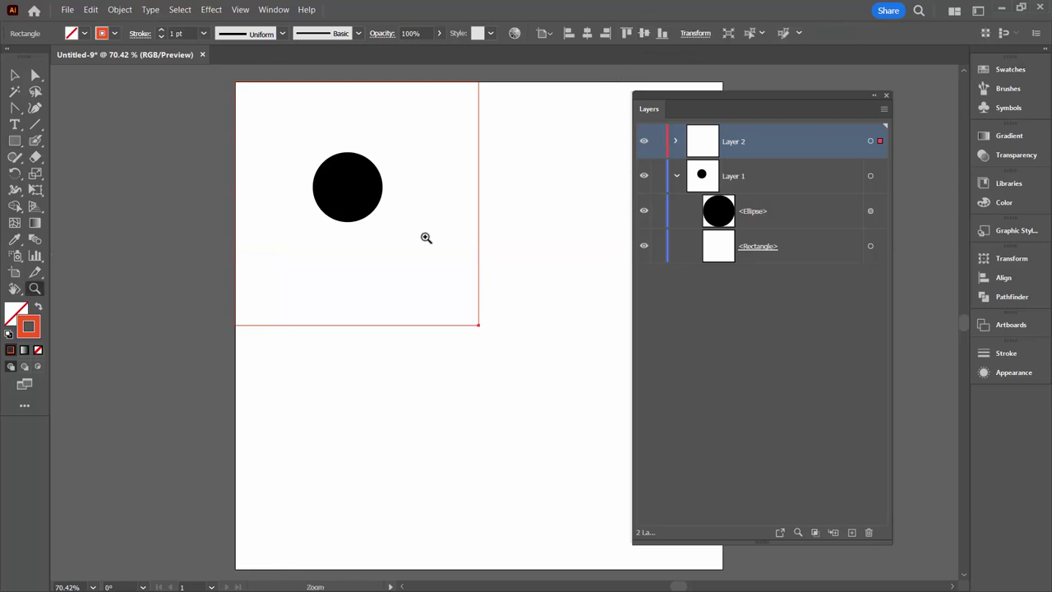
left_click(462, 281, "alt")
left_click(463, 281, "alt")
left_click(462, 281, "alt")
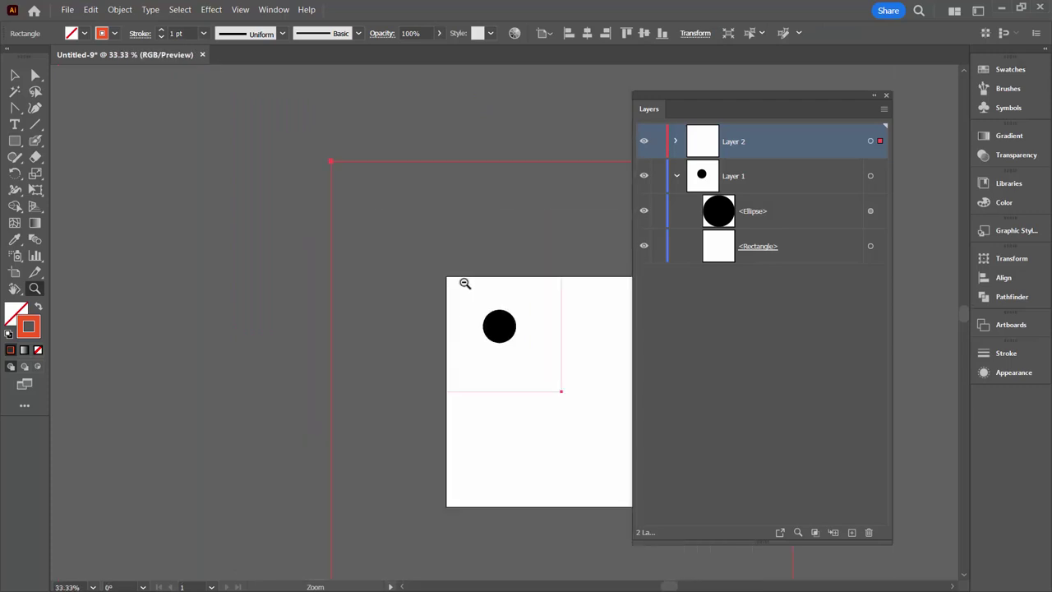
left_click_drag(506, 309, 320, 234)
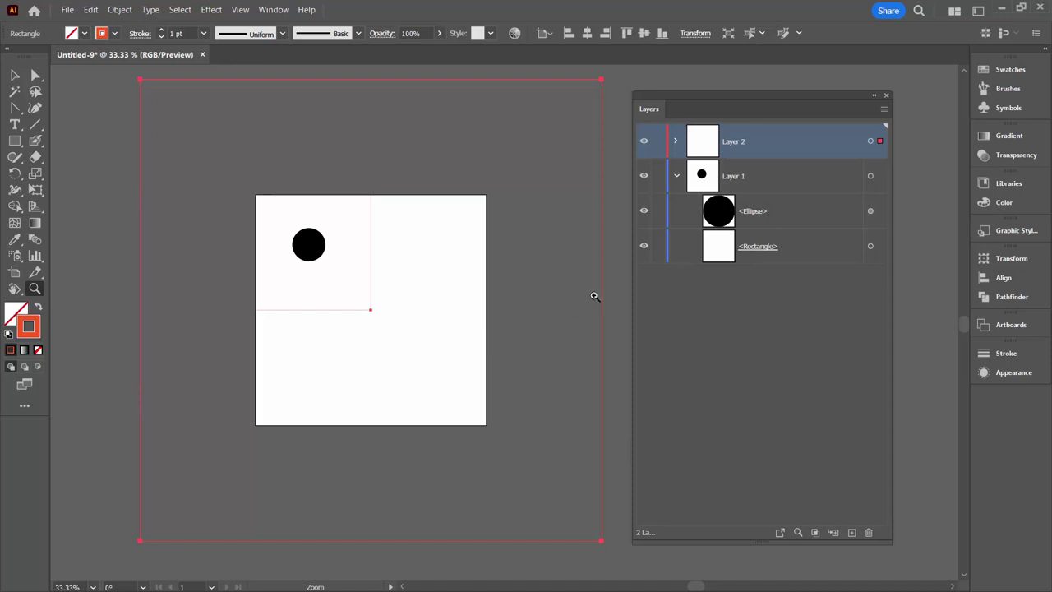
left_click(696, 317)
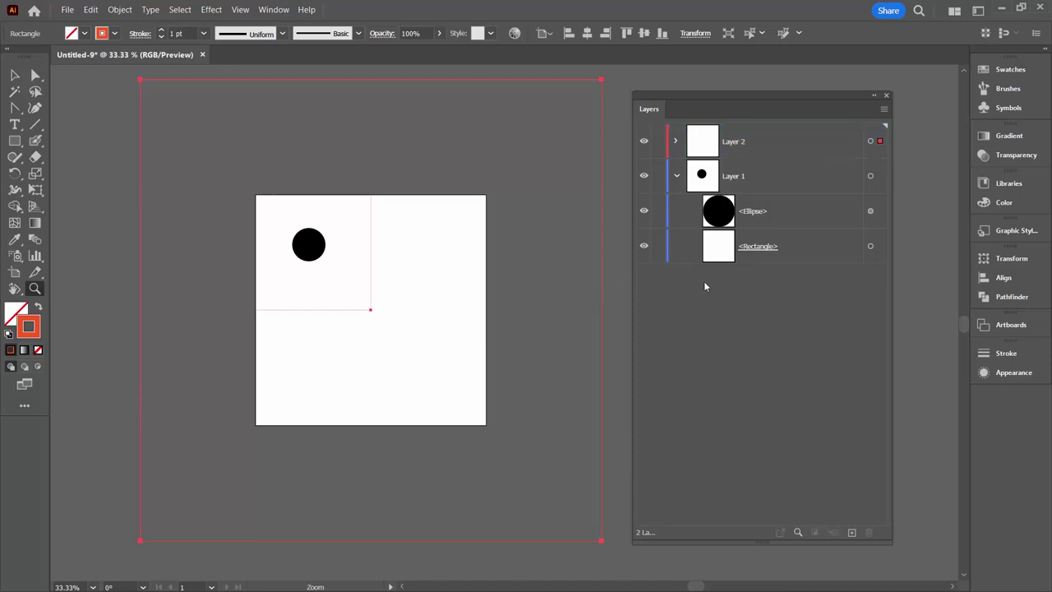
double_click(727, 178)
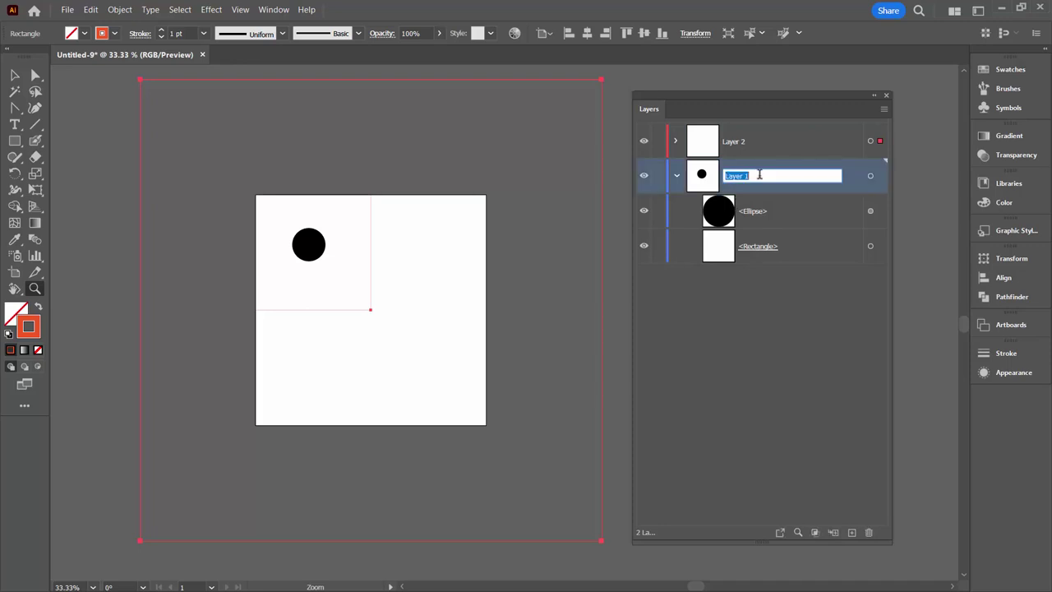
type("draw here")
key("Return")
Step: Rename the oversized rectangle inside Layer 2 as "ignore me"
left_click(676, 143)
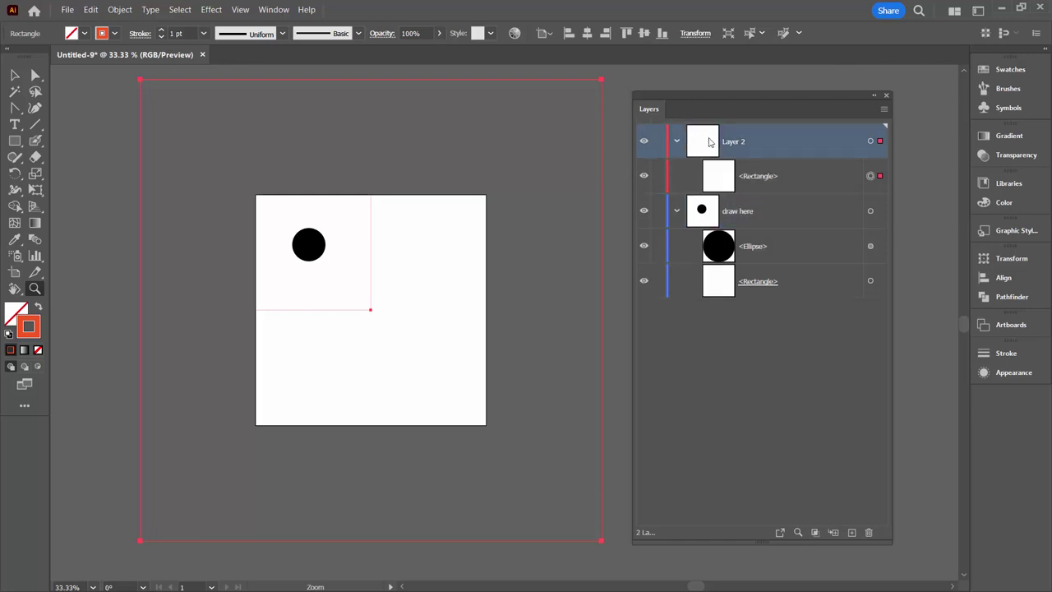
double_click(749, 177)
type("sq")
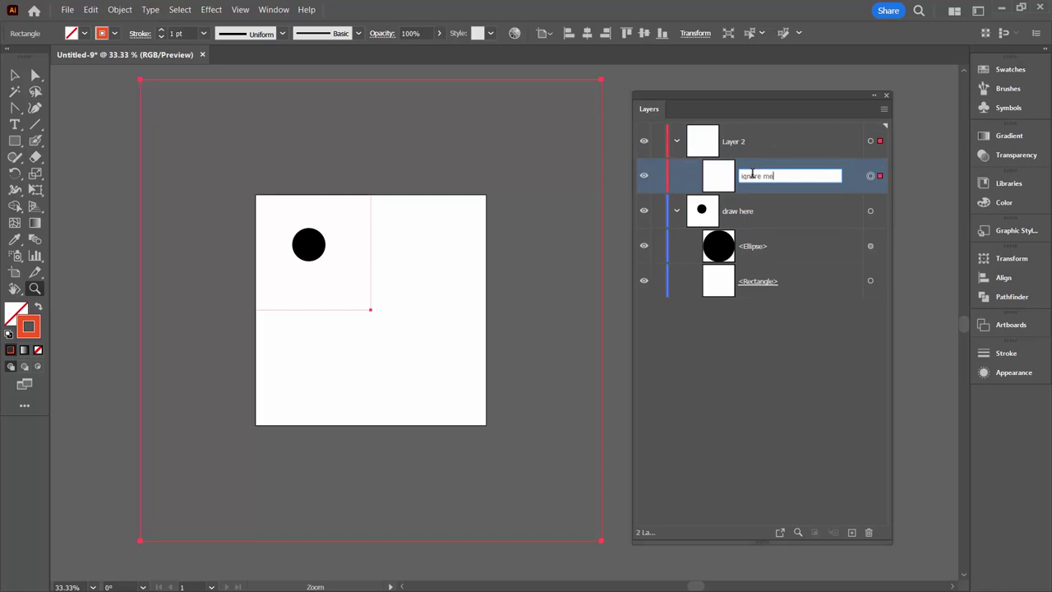
key("Return")
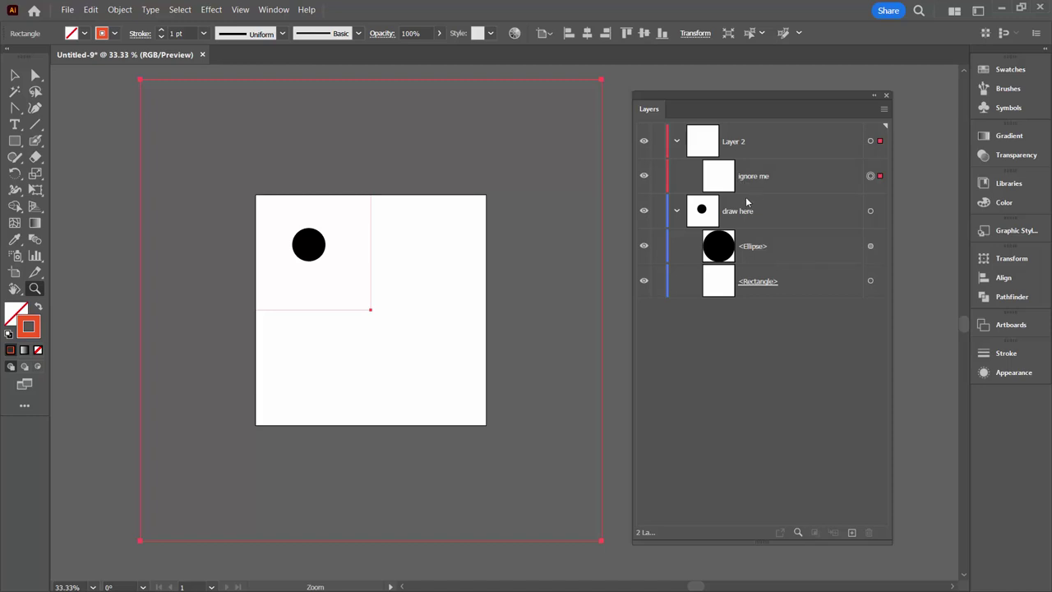
Step: Nest the "draw here" layer inside Layer 2, below the "ignore me" rectangle
left_click(676, 210)
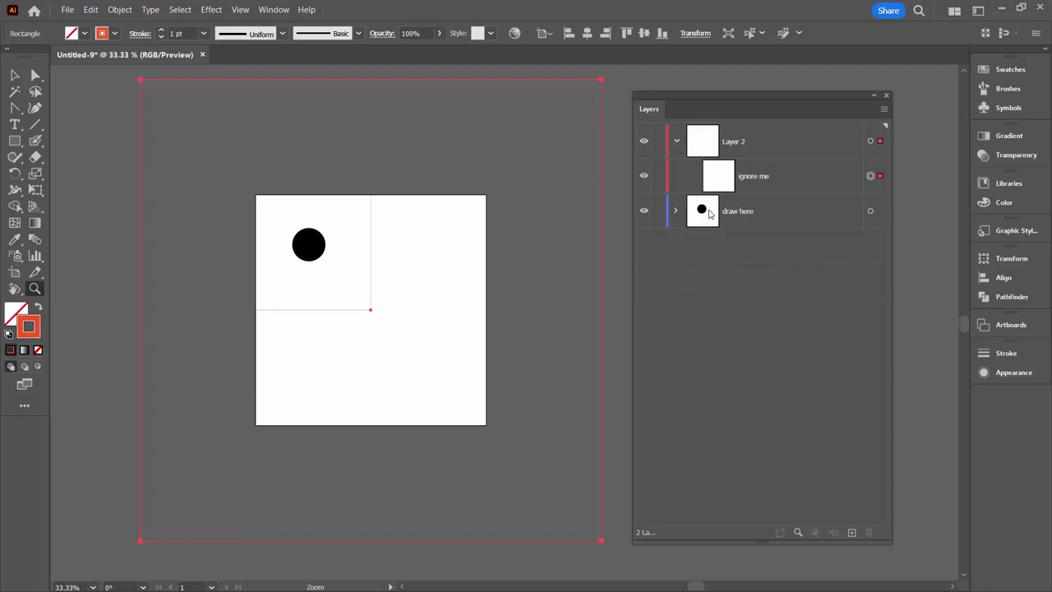
left_click(732, 214)
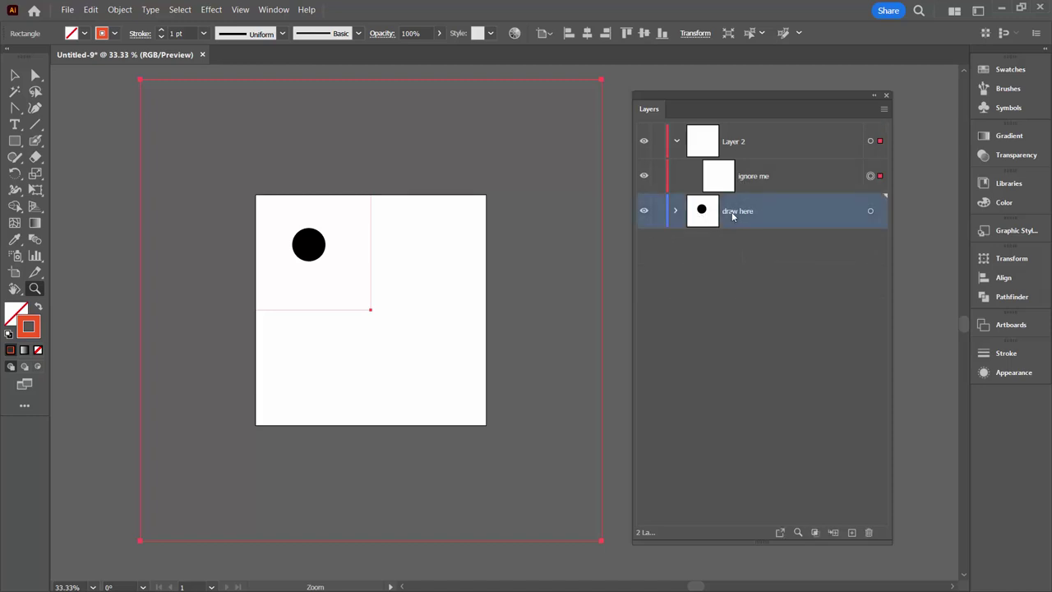
left_click_drag(731, 212, 741, 198)
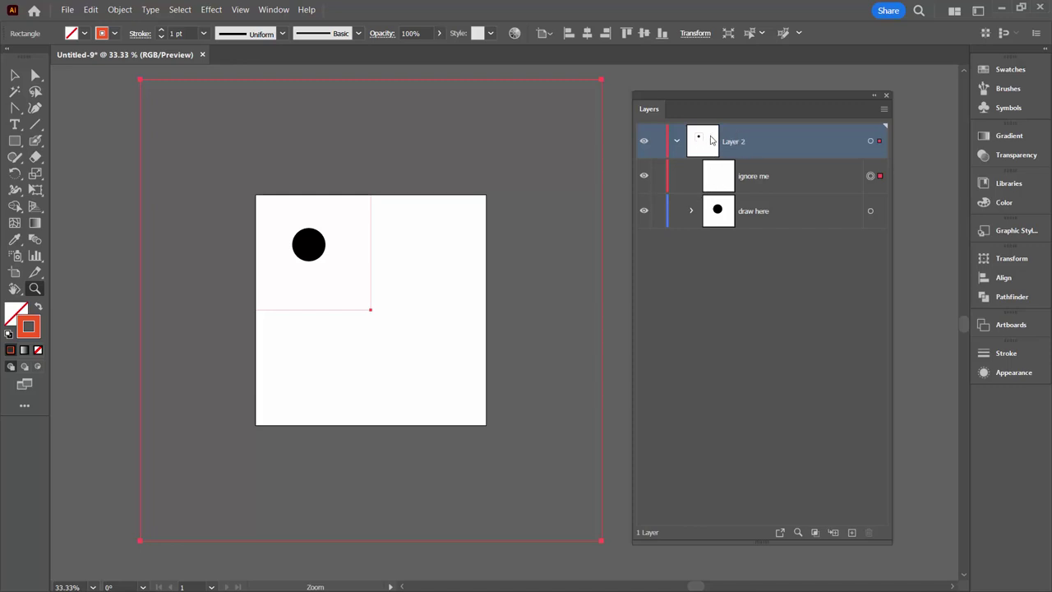
Step: Target the whole of Layer 2 and apply a Transform effect with 1 copy and Reflect X
left_click(871, 142)
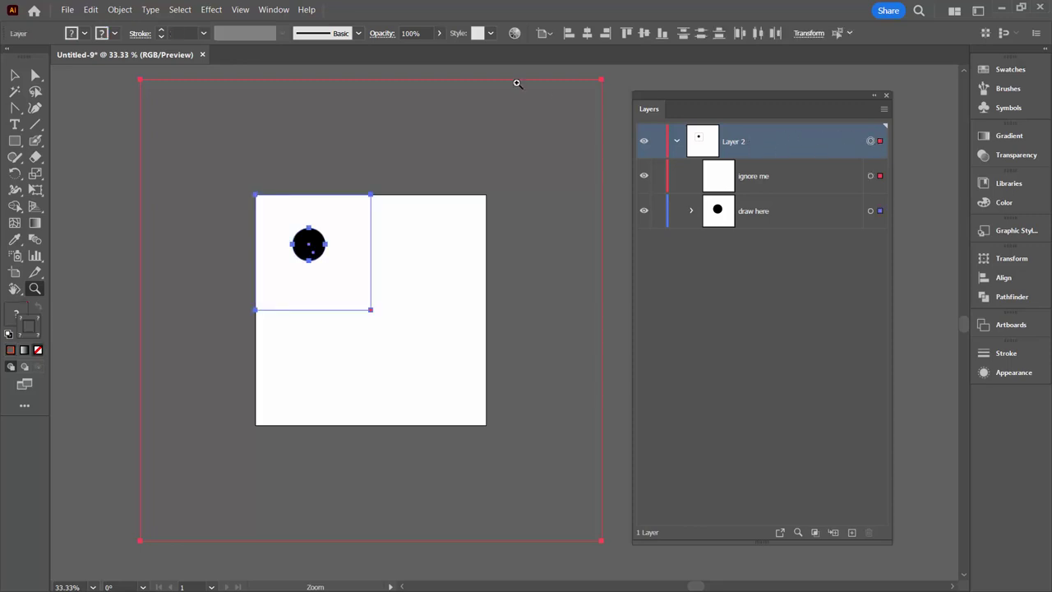
left_click(210, 10)
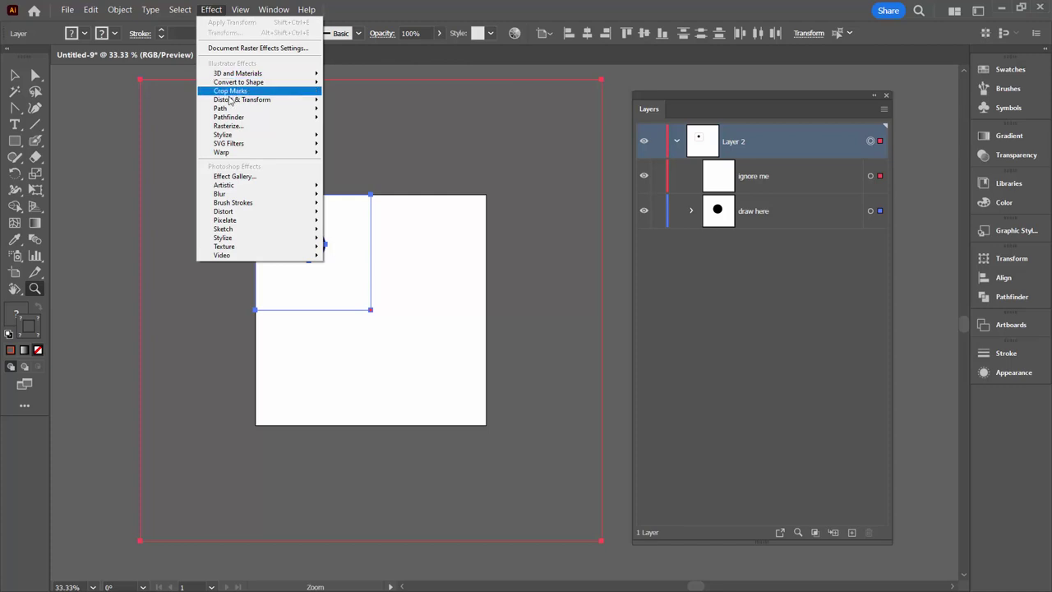
mouse_move(238, 100)
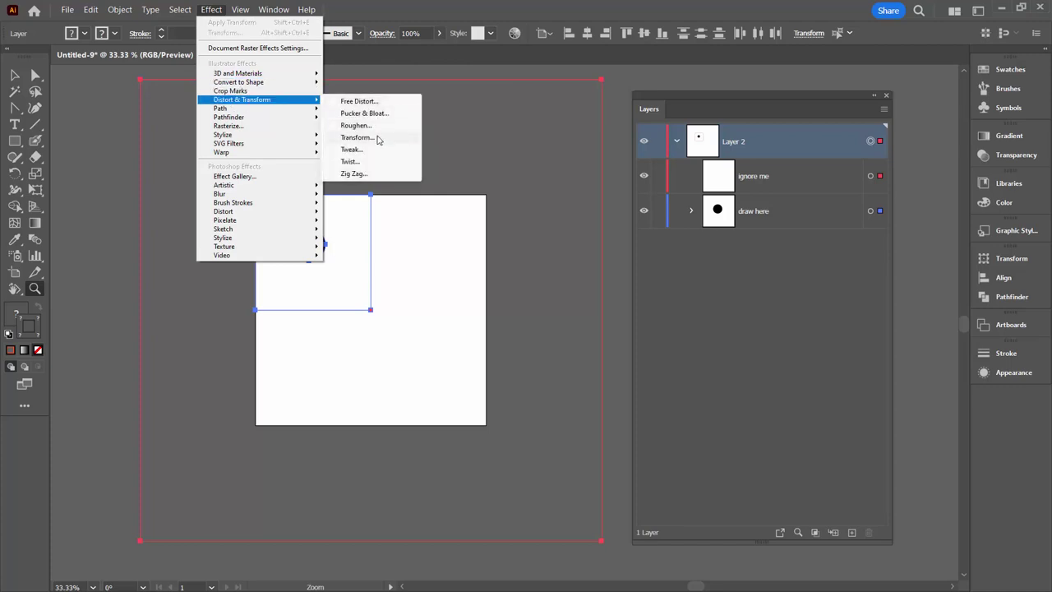
left_click(378, 139)
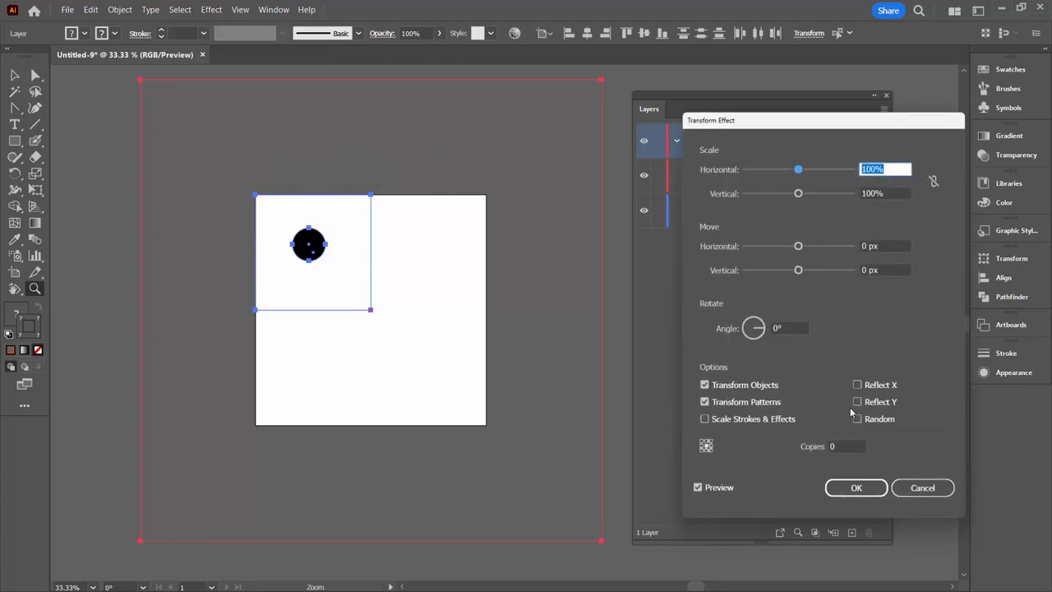
left_click(838, 445)
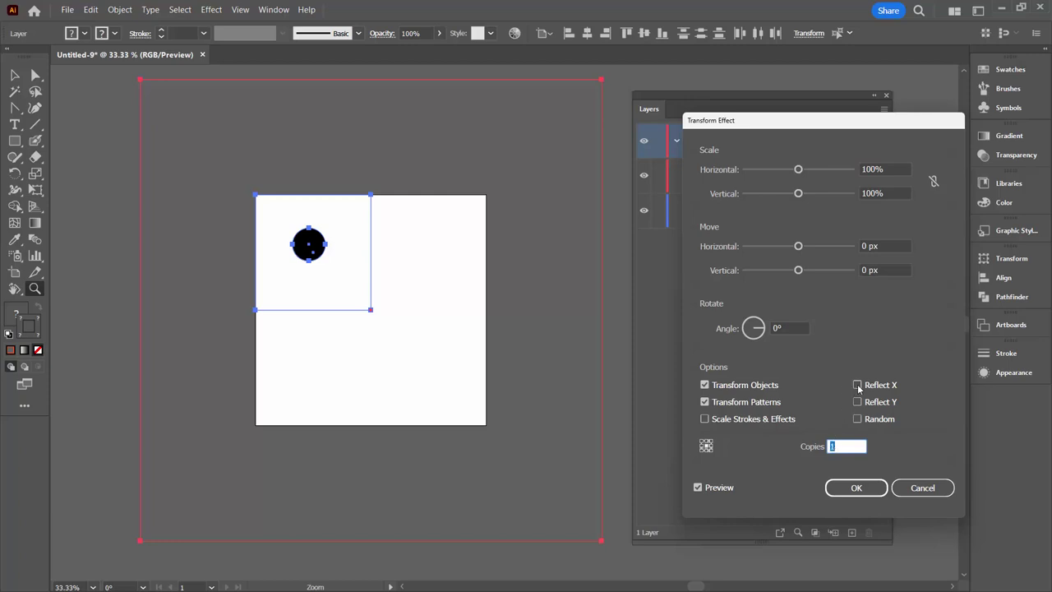
left_click(857, 385)
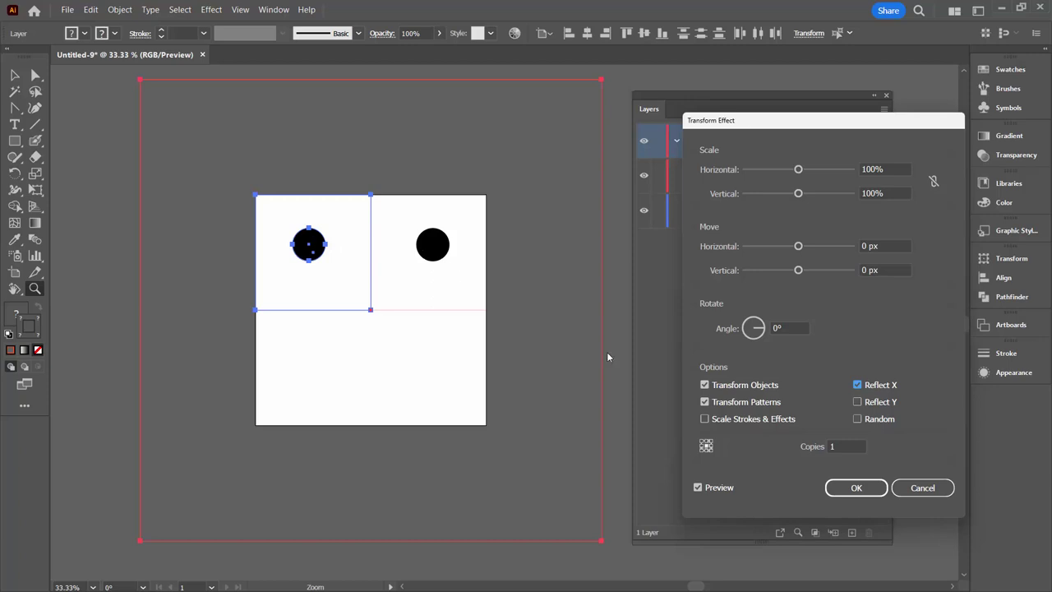
left_click(847, 488)
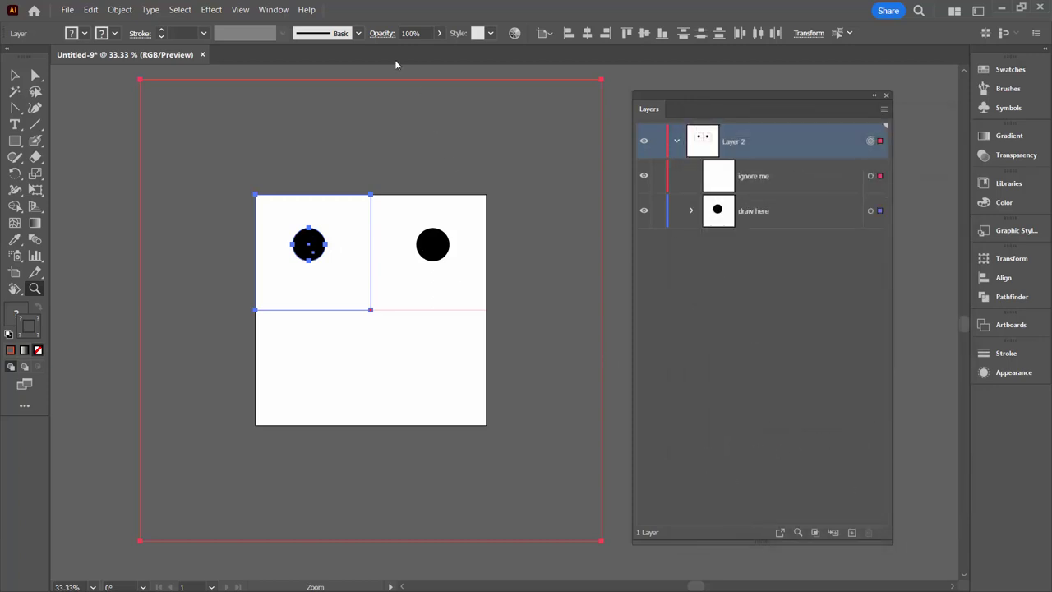
Step: Apply a second, new Transform effect to Layer 2 with 1 copy and Reflect Y
left_click(210, 9)
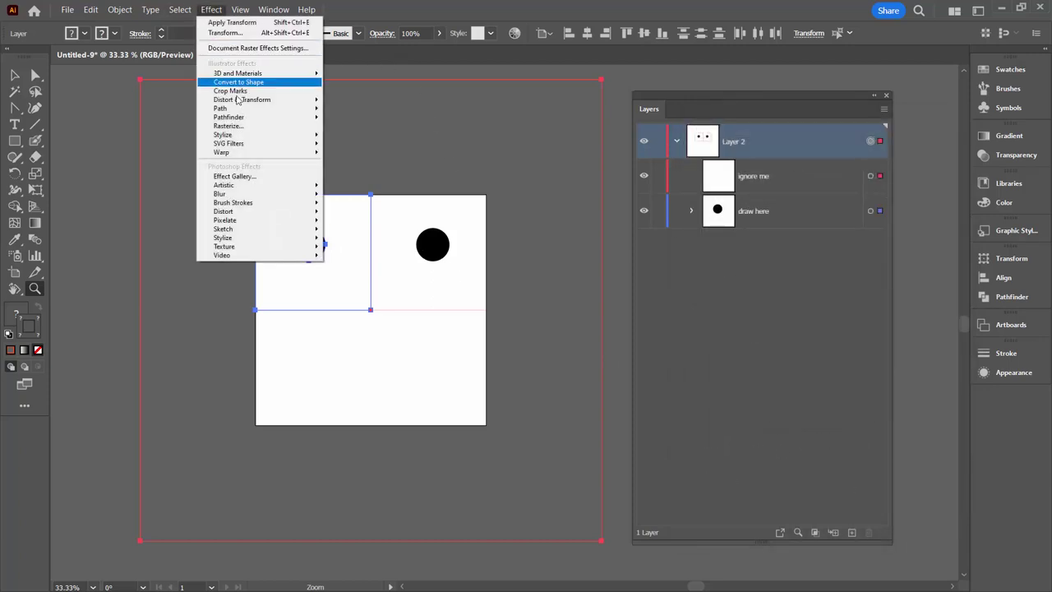
mouse_move(237, 103)
left_click(358, 137)
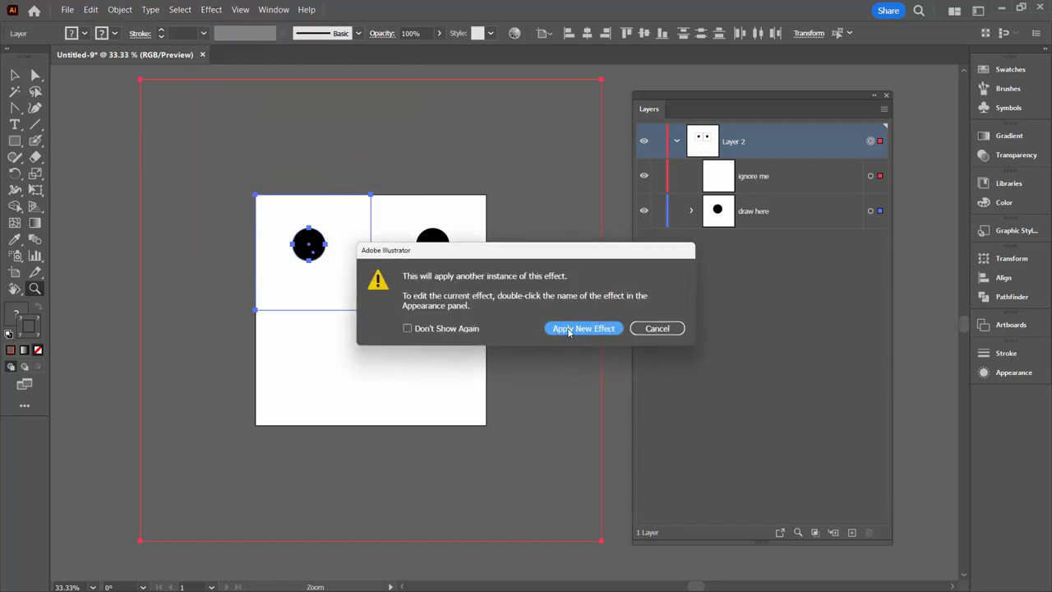
left_click(567, 330)
left_click(830, 446)
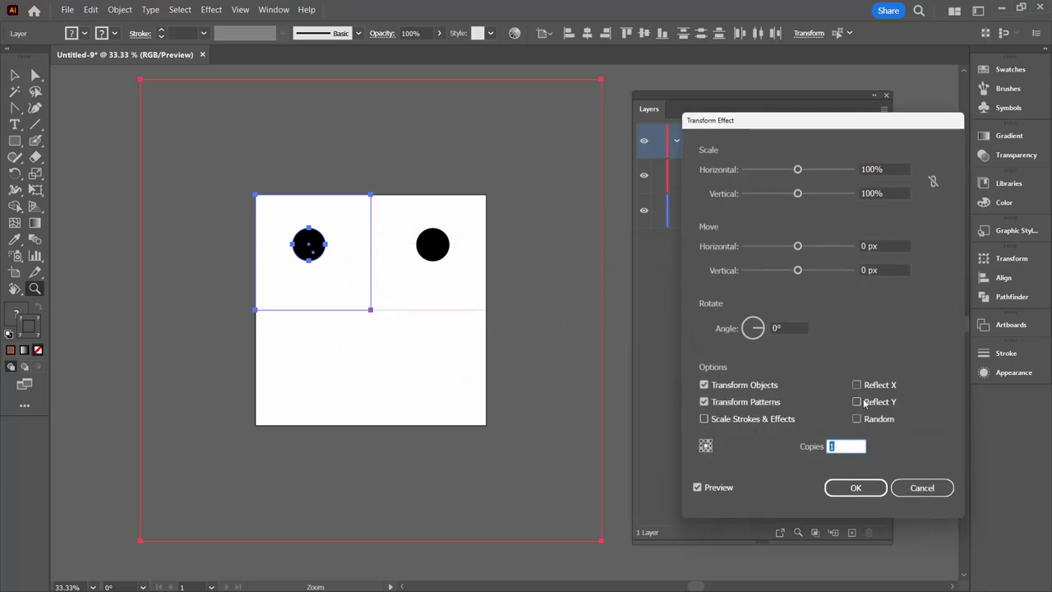
left_click(856, 402)
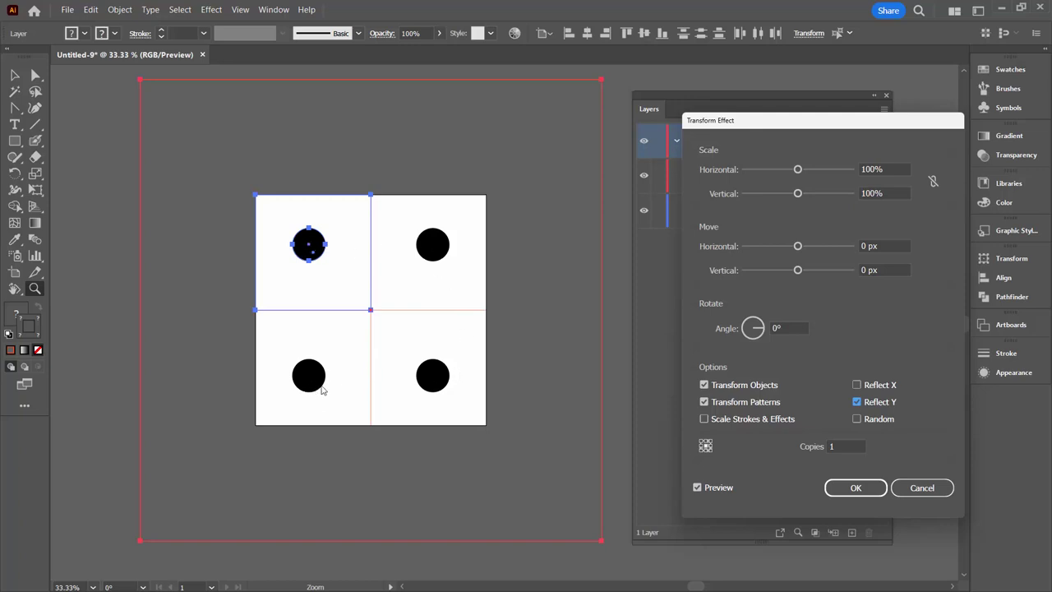
left_click(860, 489)
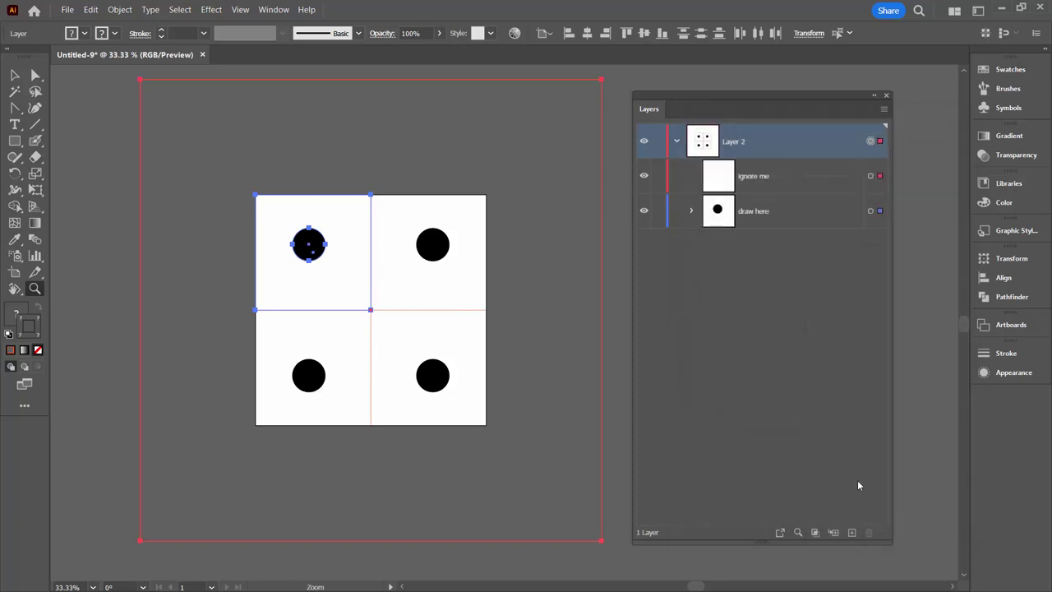
Step: Delete the black circle from the "draw here" sublayer, keeping the clipping rectangle
left_click(691, 211)
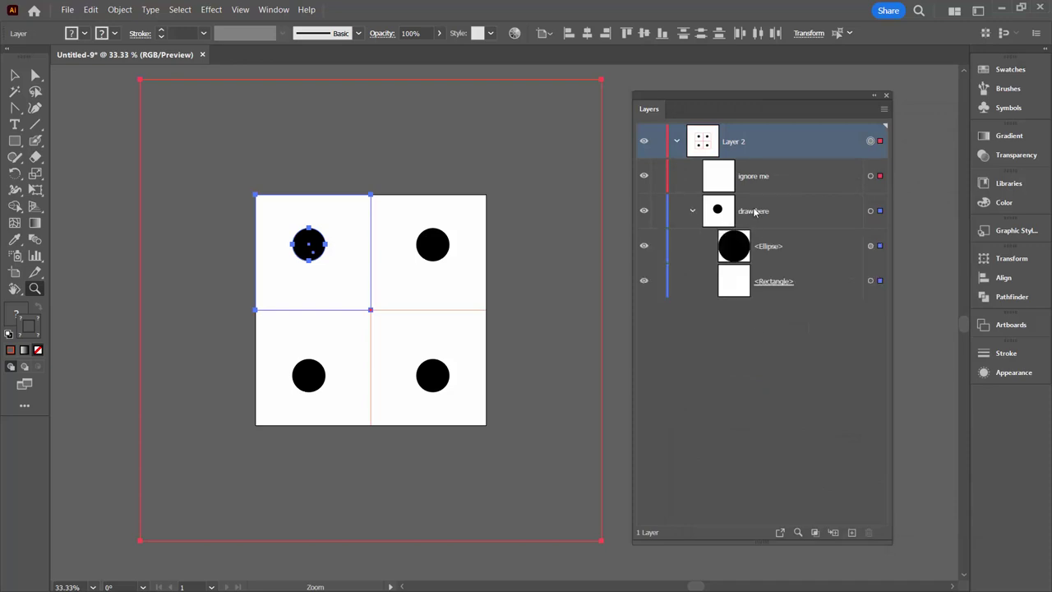
left_click(779, 330)
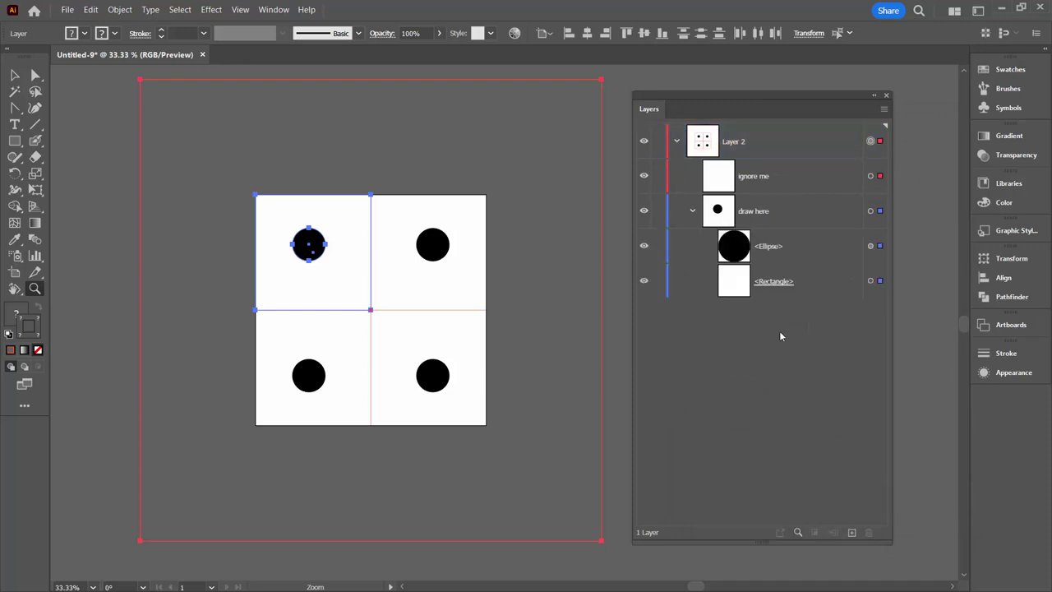
left_click(870, 246)
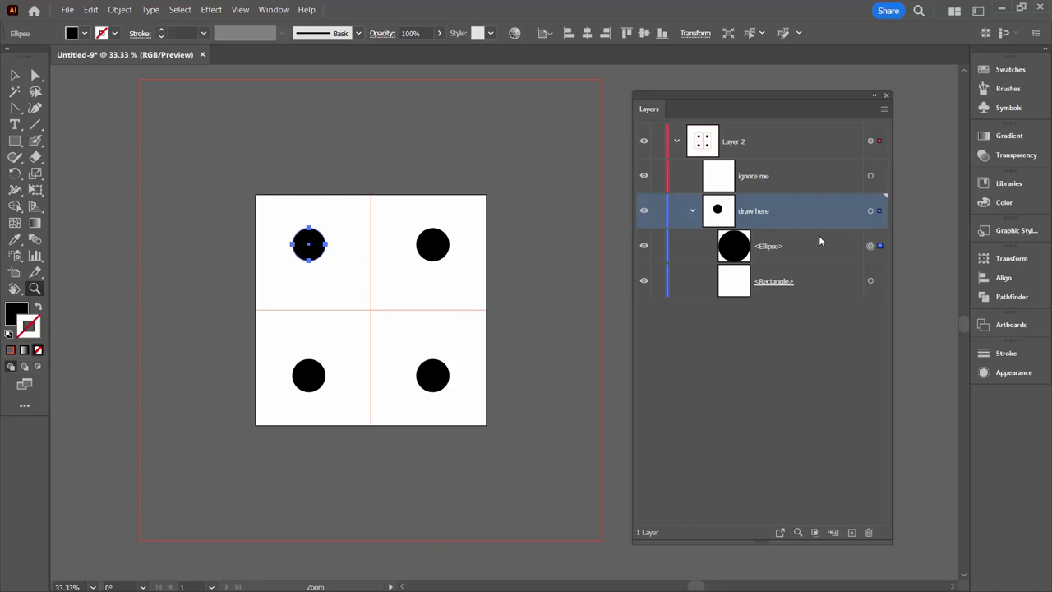
key("Delete")
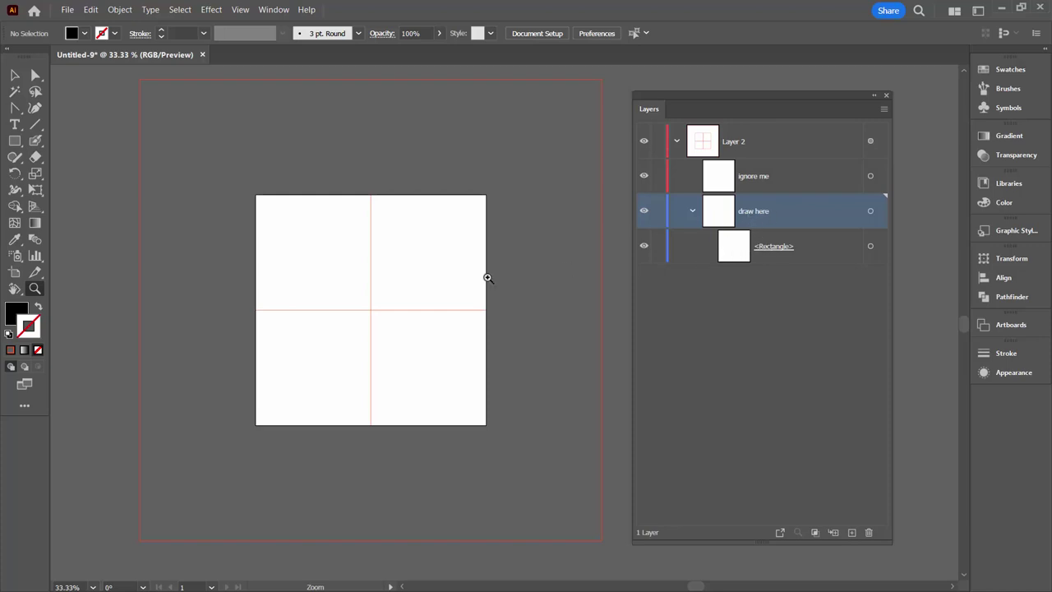
Step: Draw a tall, narrow black ellipse in the upper-left tile and tilt its top to the left
left_click_drag(266, 264, 387, 343)
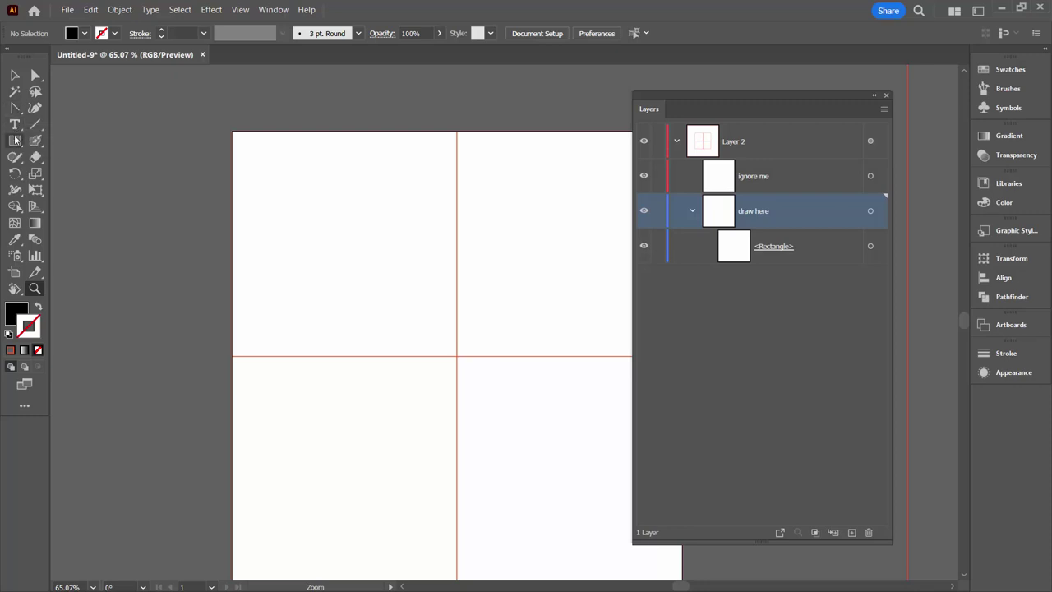
left_click(14, 141)
left_click(36, 172)
left_click_drag(305, 183, 382, 300)
key("v")
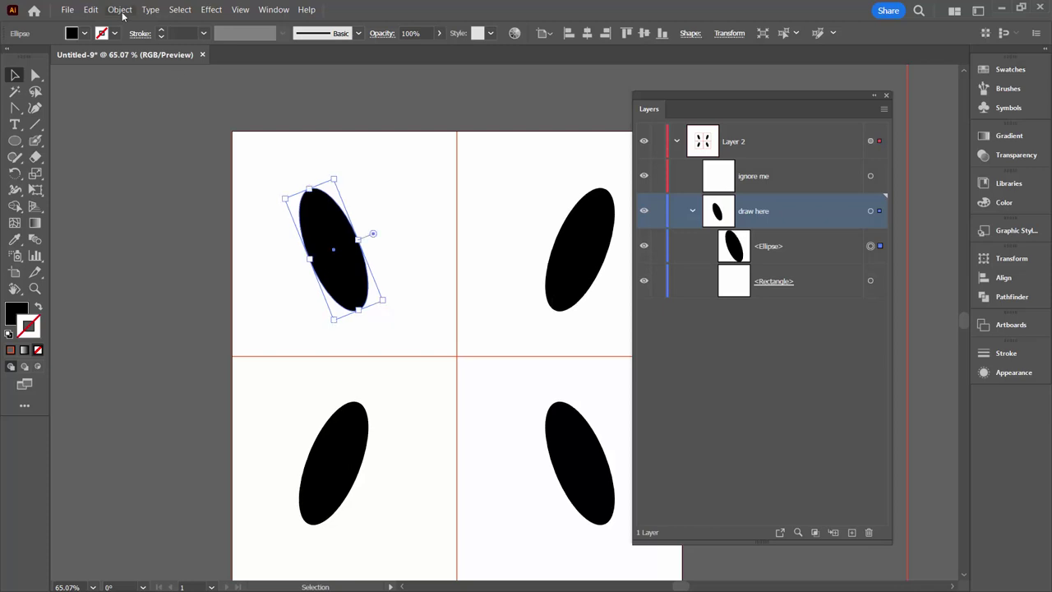
Step: Reflect a copy of the tilted ellipse across the vertical axis and move it right to form a heart shape
left_click(120, 10)
mouse_move(132, 24)
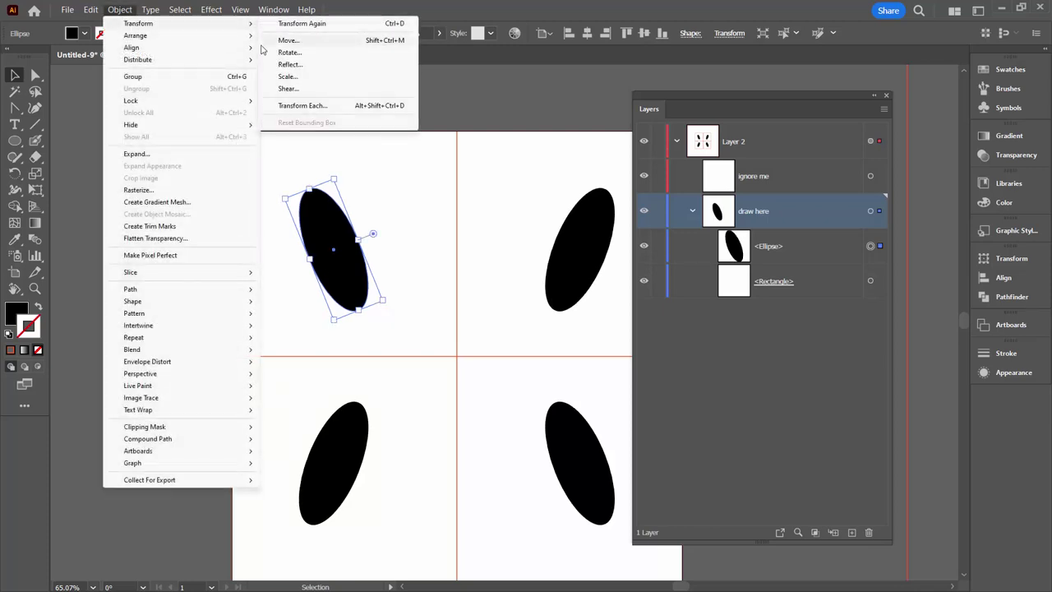
left_click(289, 65)
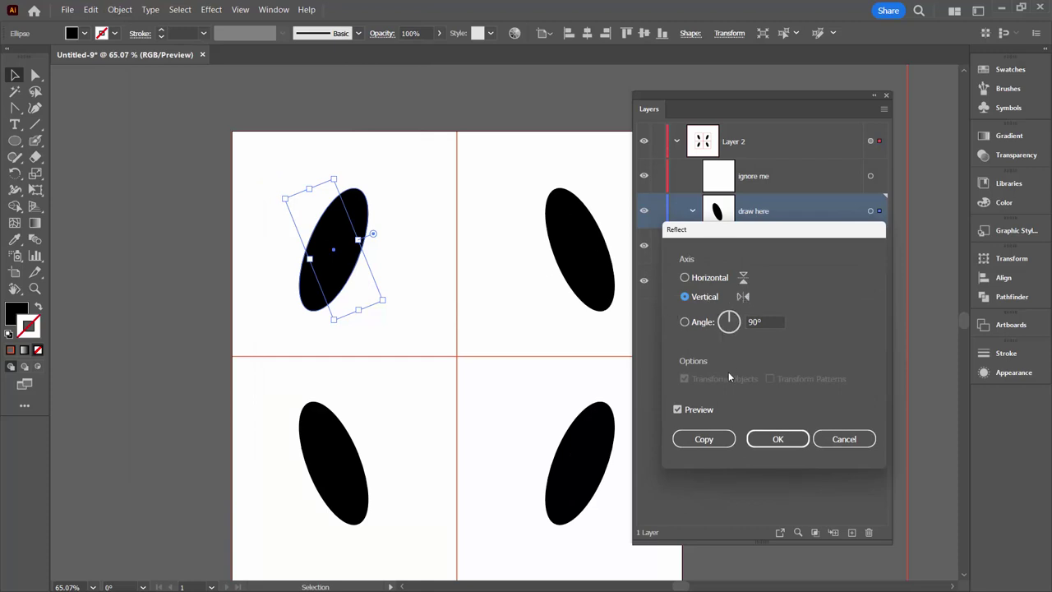
left_click(693, 441)
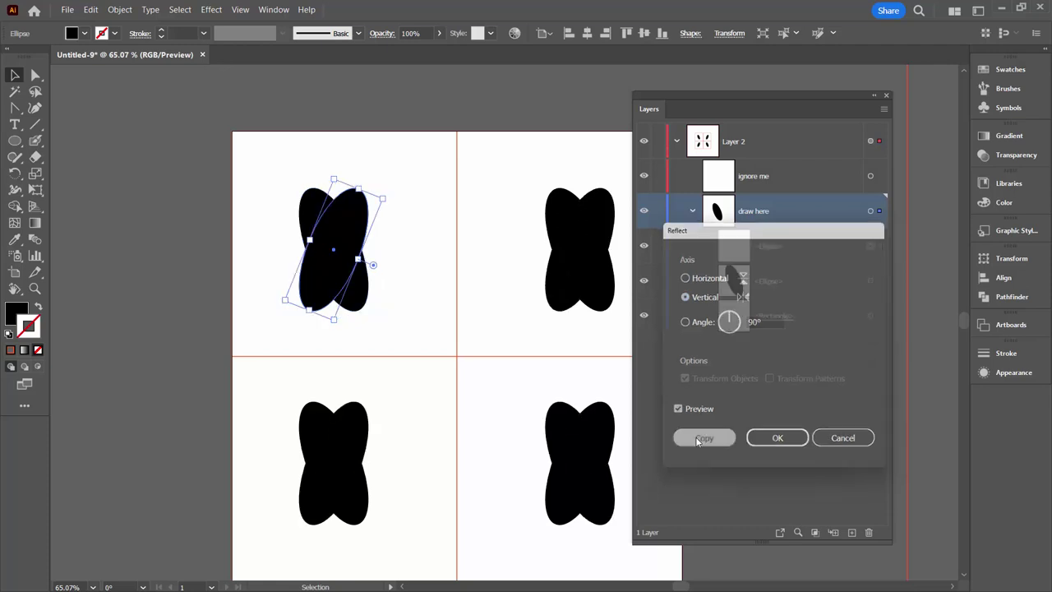
left_click_drag(312, 279, 356, 277)
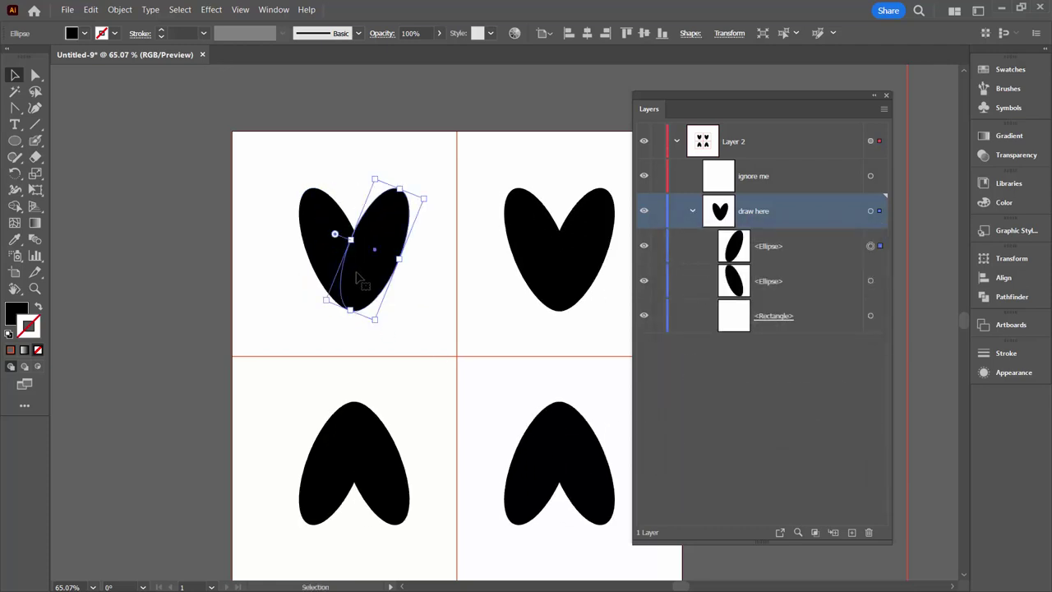
Step: Select both overlapping ellipses and unite them into a single heart shape
left_click(321, 242, "shift")
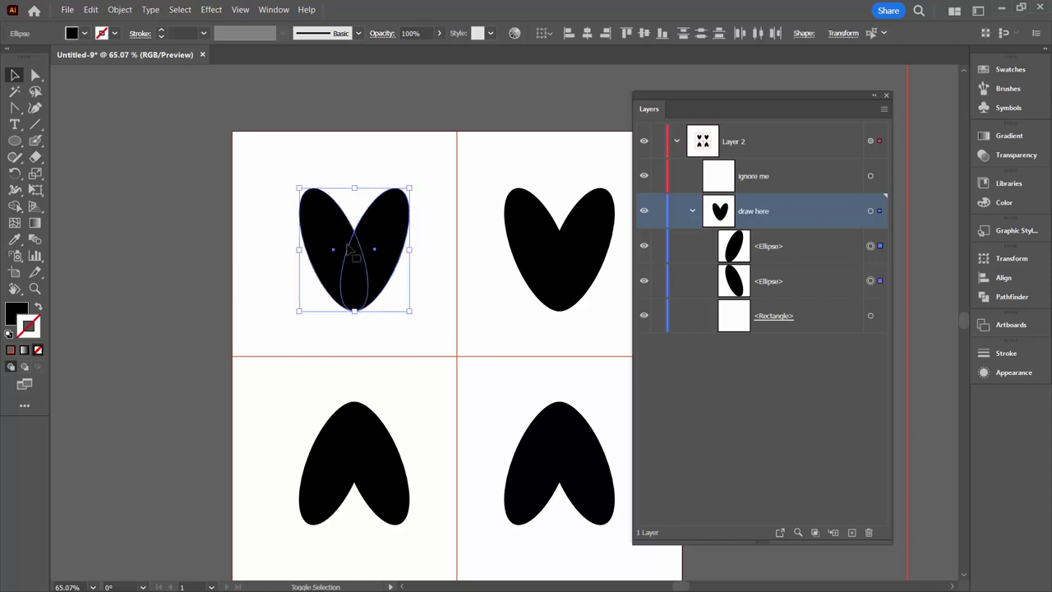
left_click(1003, 296)
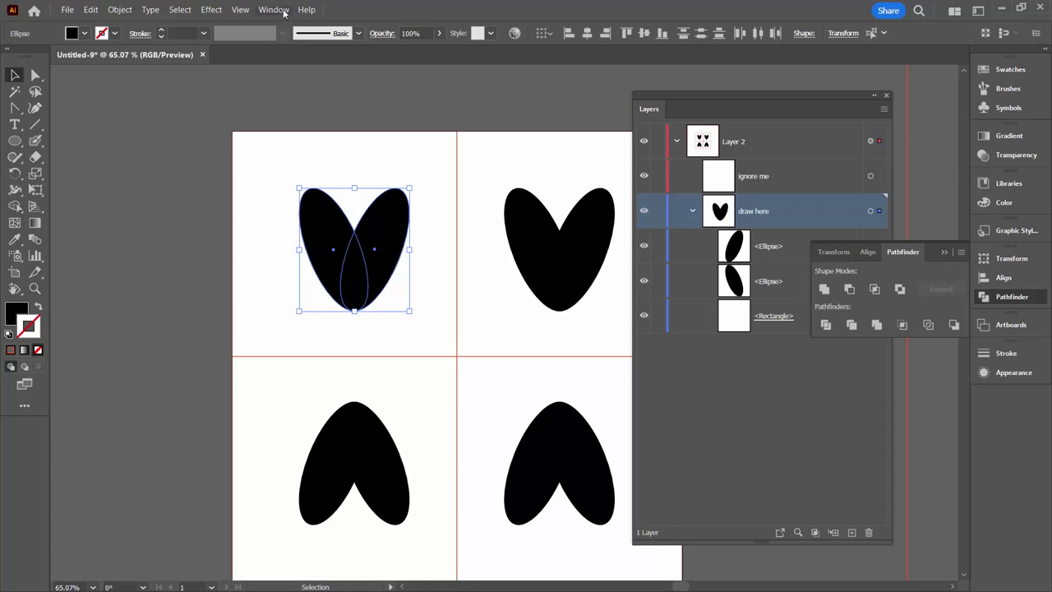
left_click(824, 289)
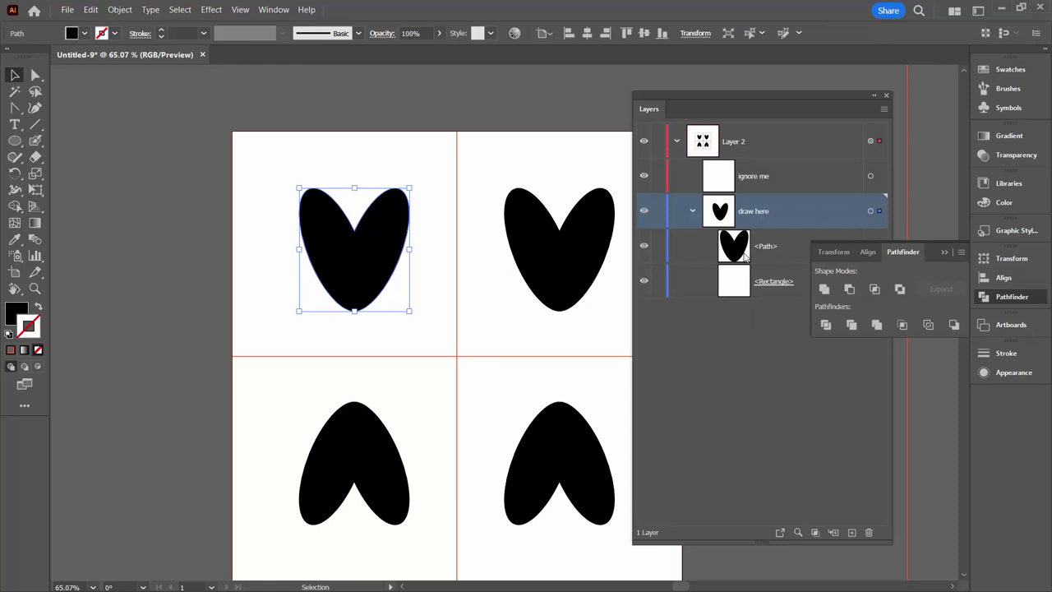
left_click(944, 253)
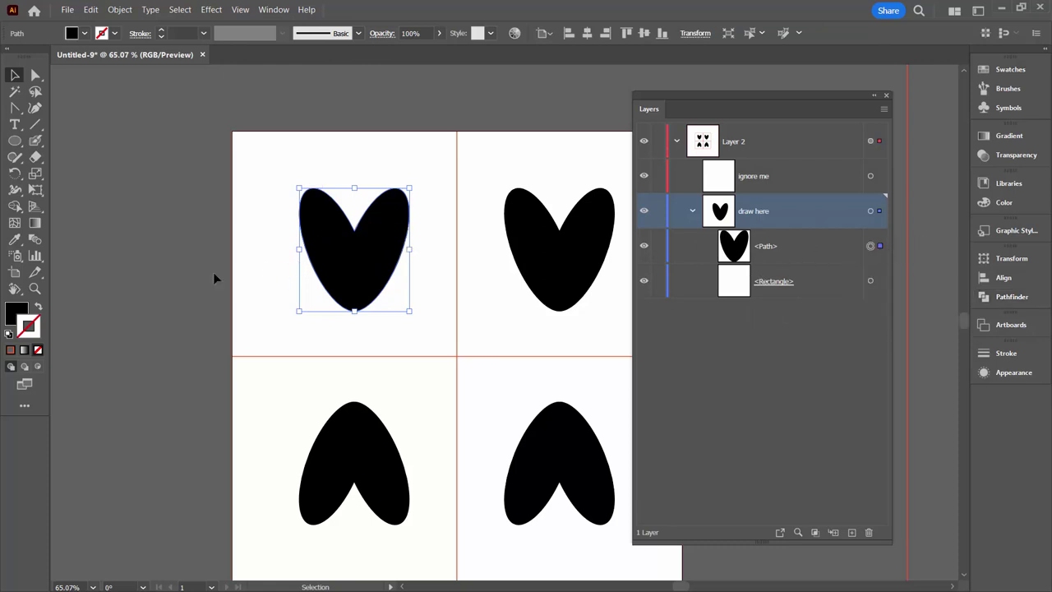
Step: Swap the heart's fill and stroke so it is only outlined in black, and set the stroke weight to 9 pt
left_click(38, 308)
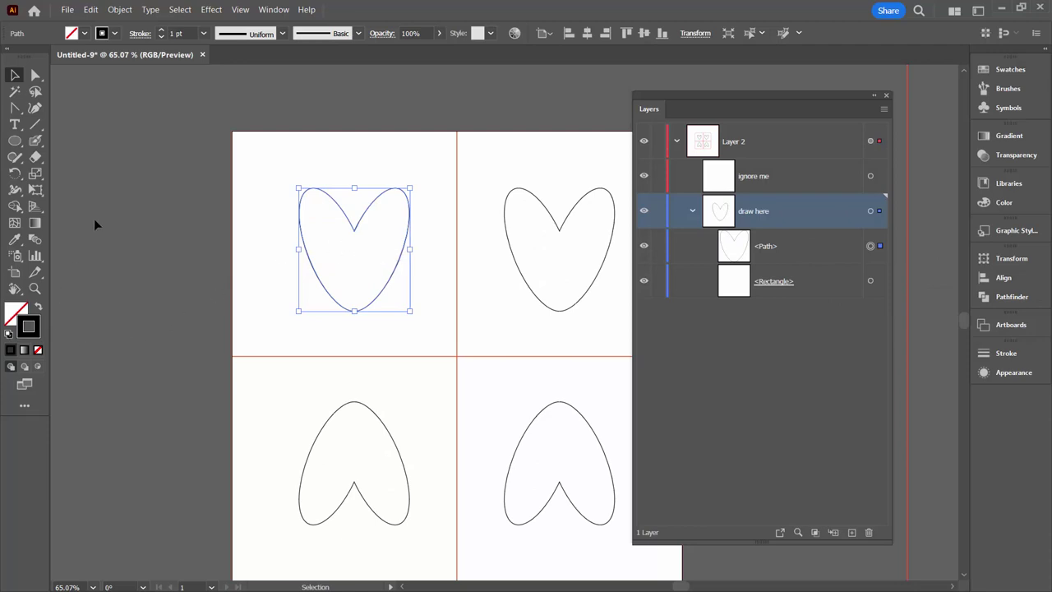
left_click(161, 30)
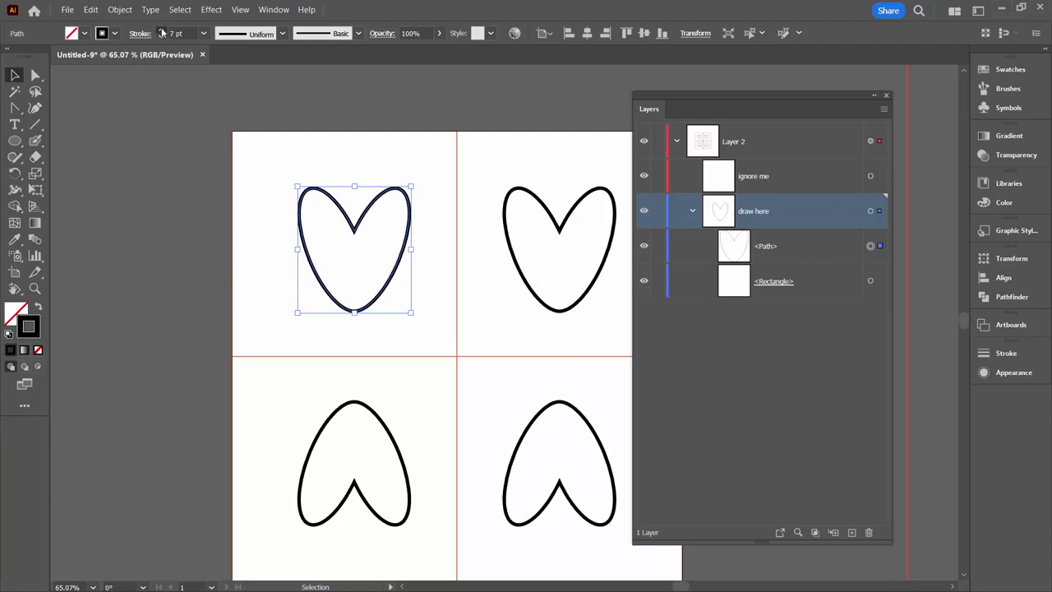
left_click(161, 37)
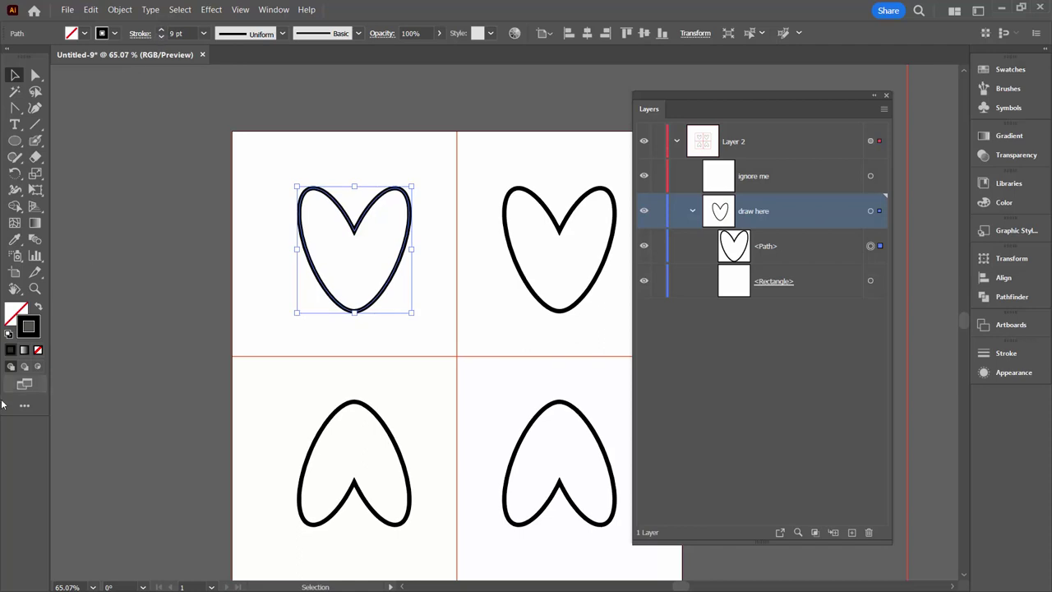
Step: Color the heart with a red stroke and a pink fill from the document swatches
left_click(1010, 71)
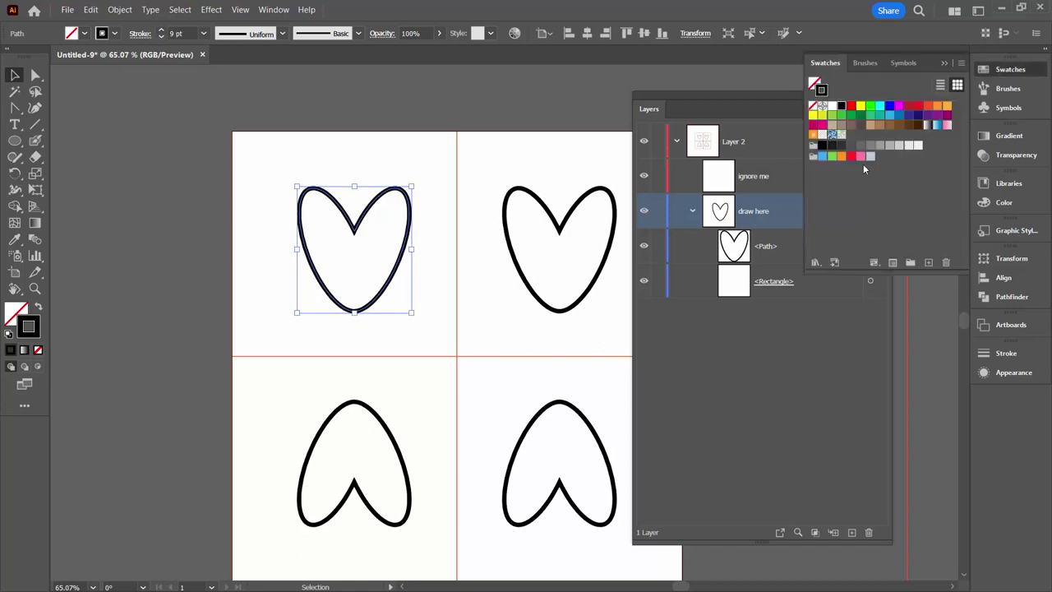
left_click(850, 157)
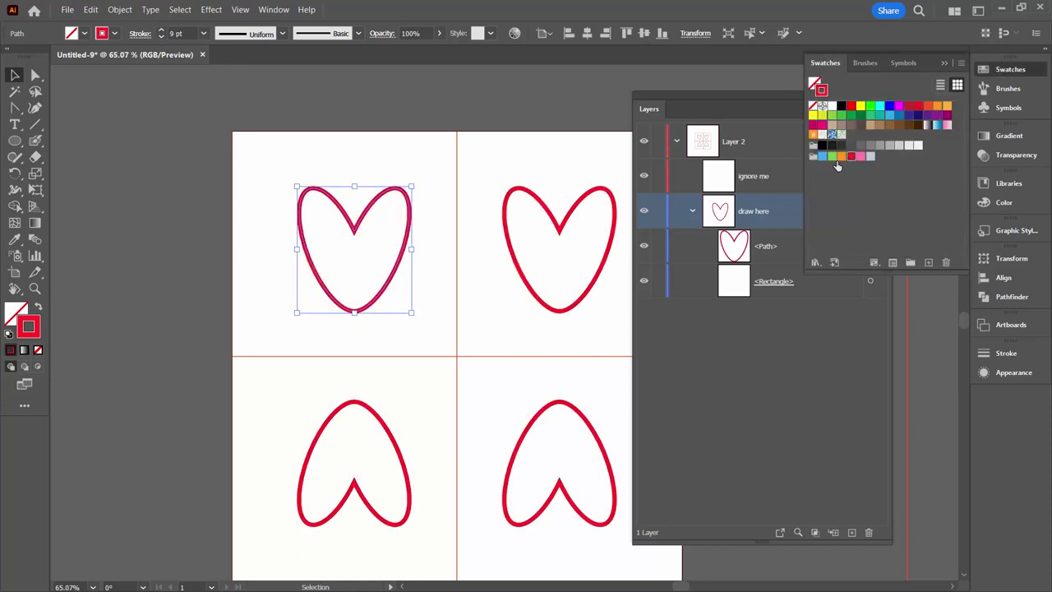
left_click(20, 311)
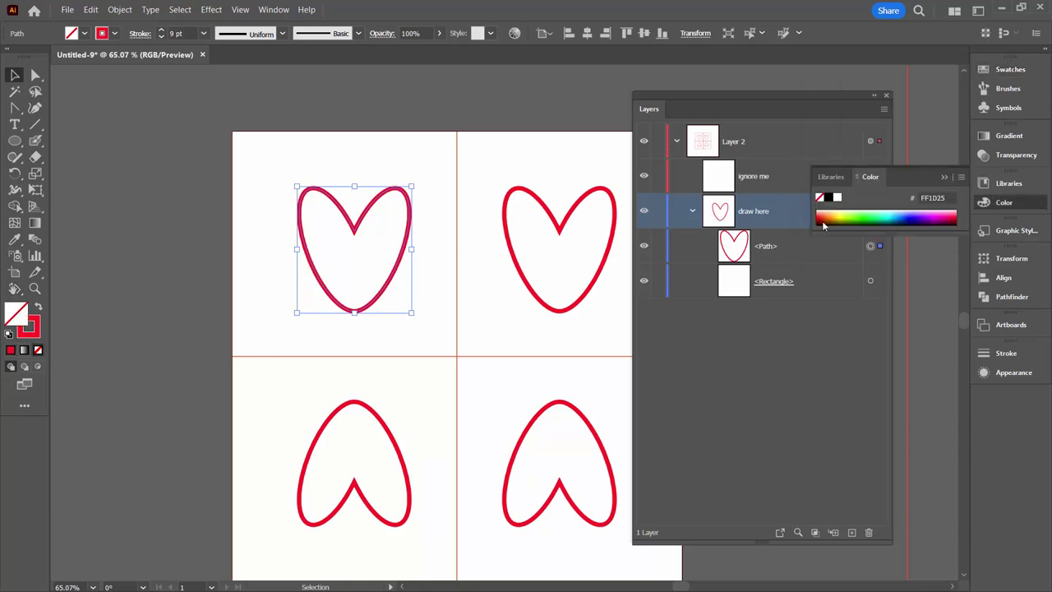
left_click(990, 69)
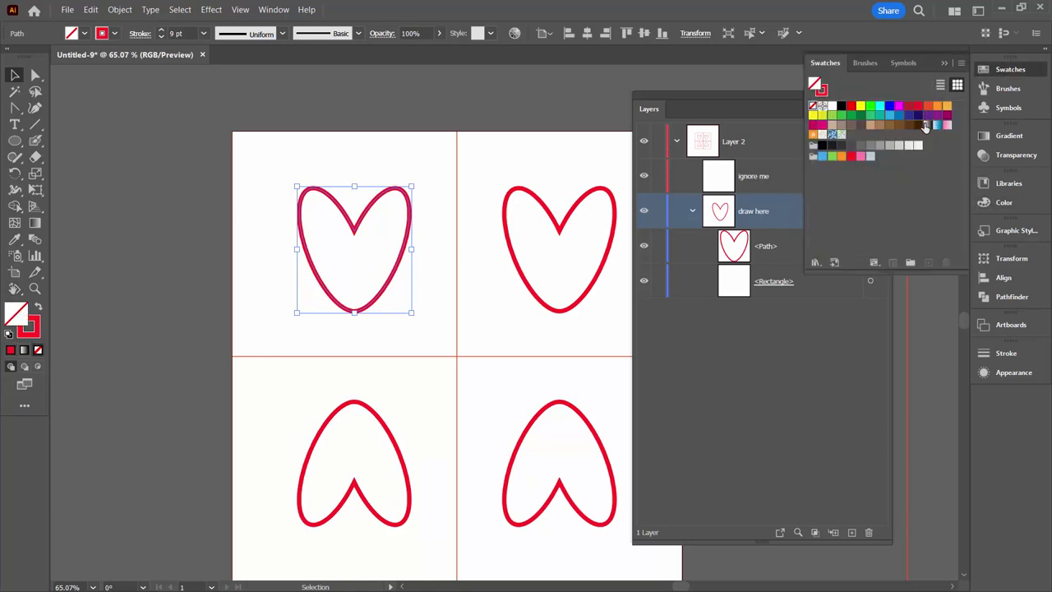
left_click(860, 156)
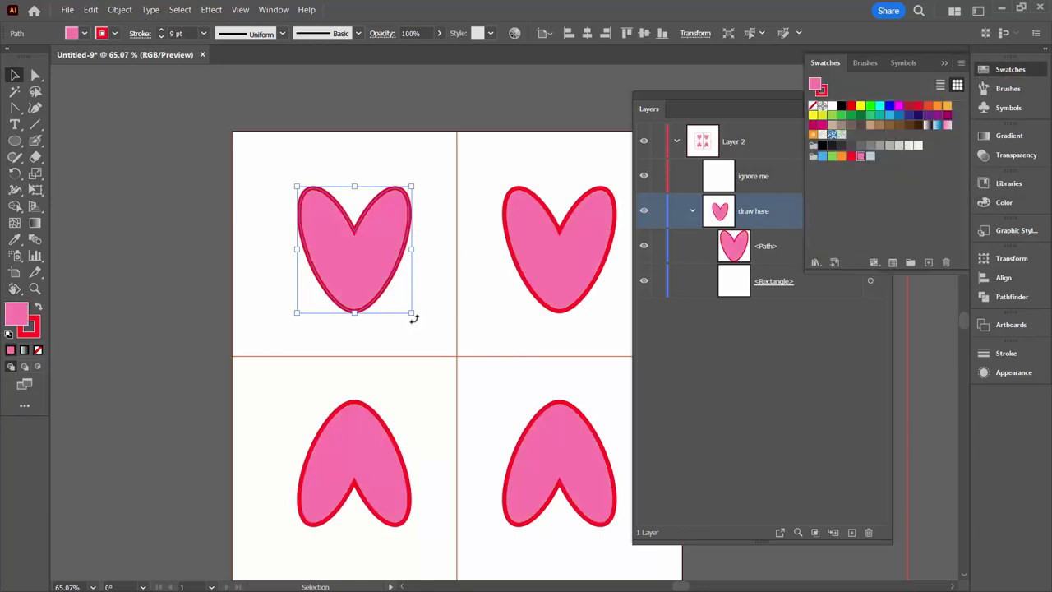
Step: Rotate the heart so its tip points toward the design's center, and arrange heart shapes within the drawing tile
left_click_drag(414, 319, 448, 286)
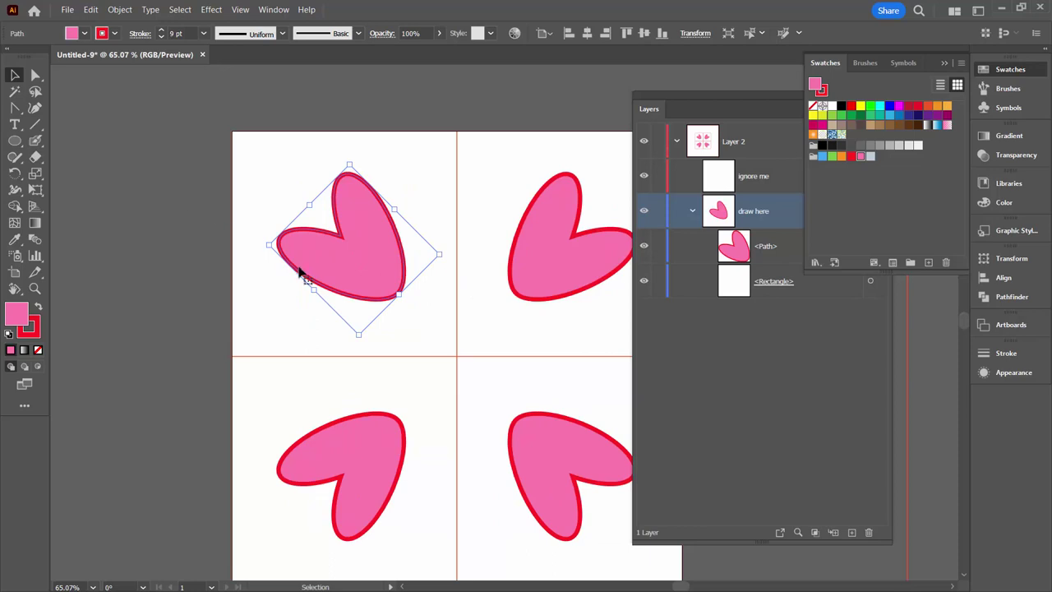
left_click_drag(320, 262, 314, 300)
left_click_drag(384, 421, 332, 373)
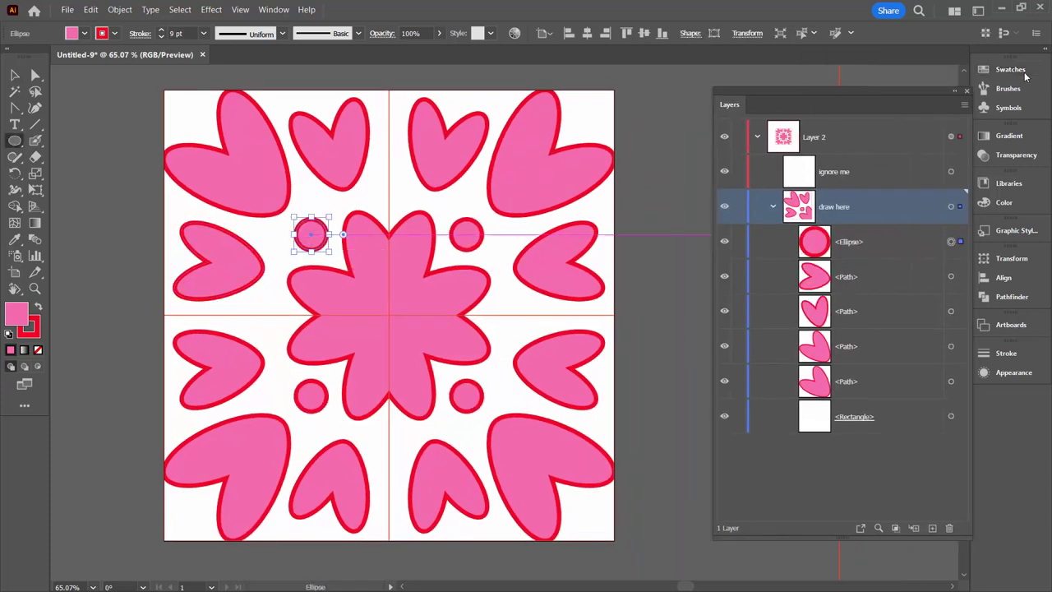
Step: Recolor the small circle with a blue fill and a green stroke
left_click(1009, 69)
left_click(29, 332)
left_click(1010, 69)
left_click(831, 155)
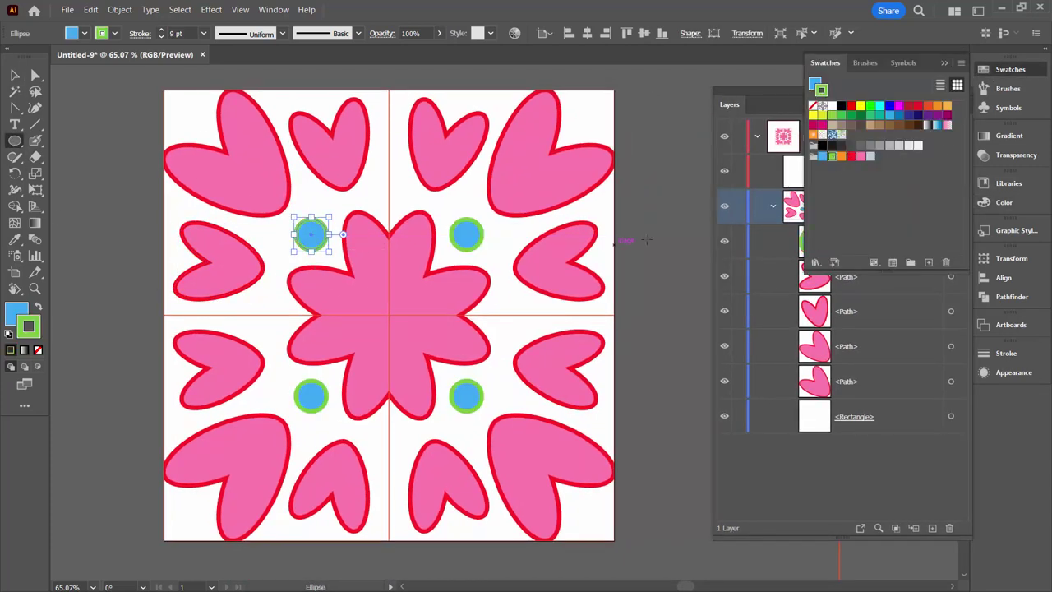
Step: Copy the blue circle around the central flower and into the outer corner of the tile, varying the circles' sizes
key("v")
left_click_drag(321, 221, 263, 301)
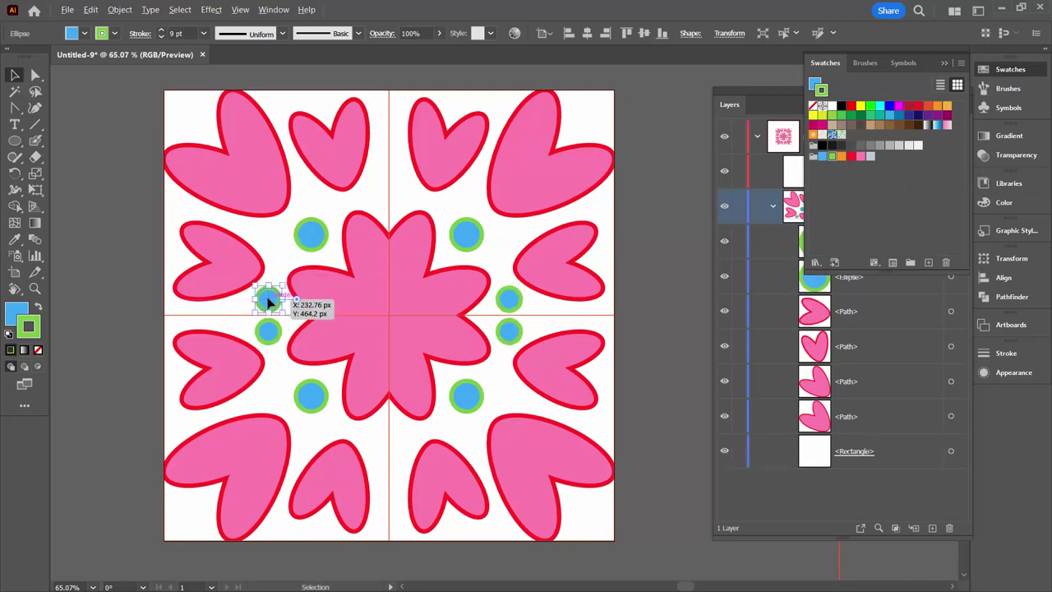
left_click(311, 232)
left_click_drag(292, 214, 184, 122)
left_click(186, 137)
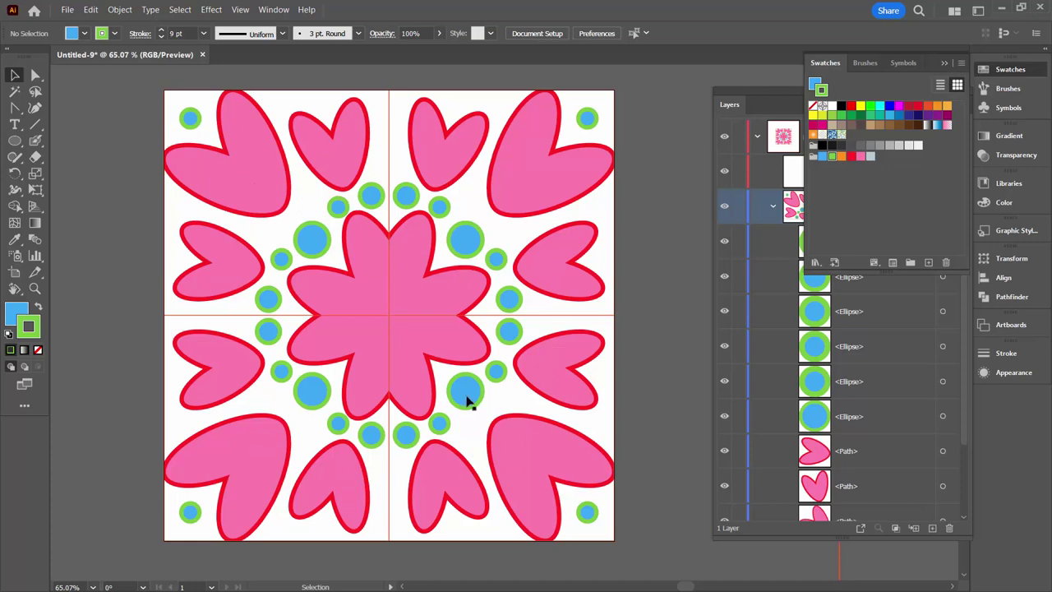
left_click(941, 64)
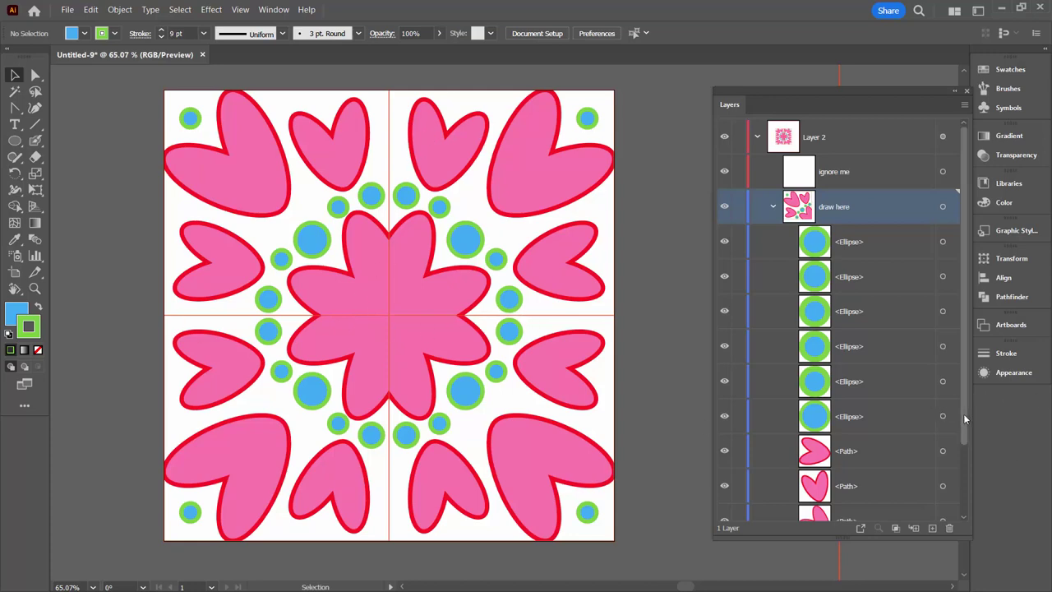
Step: Target the clipping rectangle in the draw here sublayer and remove its orange stroke
scroll(963, 414, "down", 3)
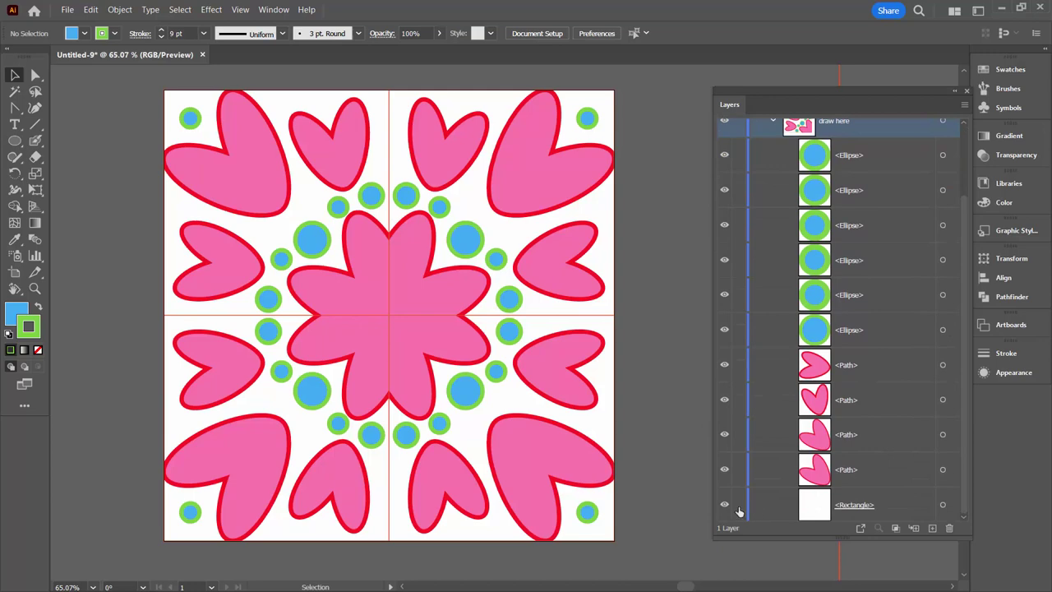
left_click(942, 506)
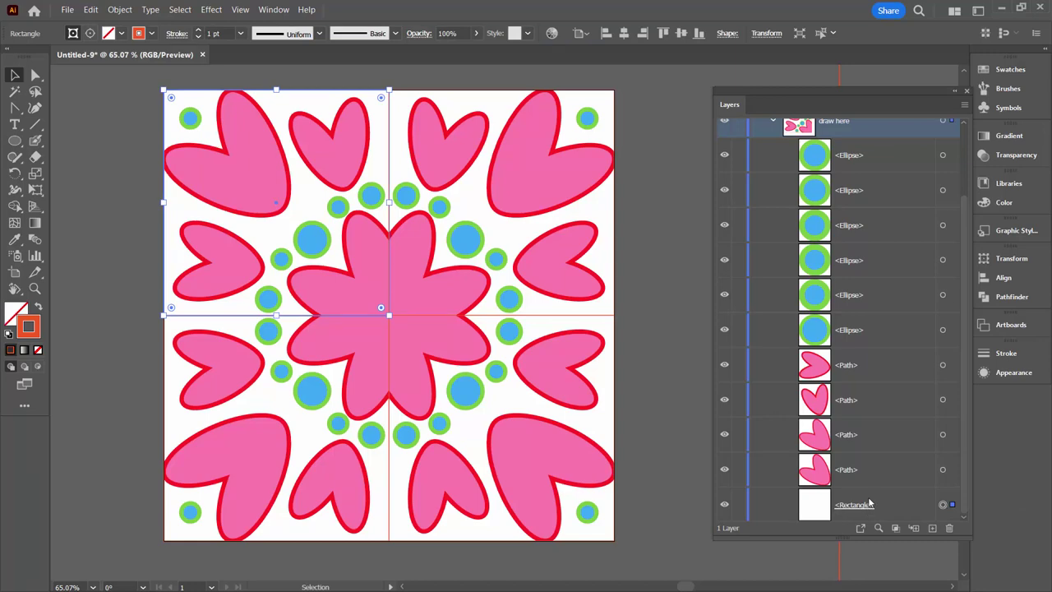
left_click(39, 350)
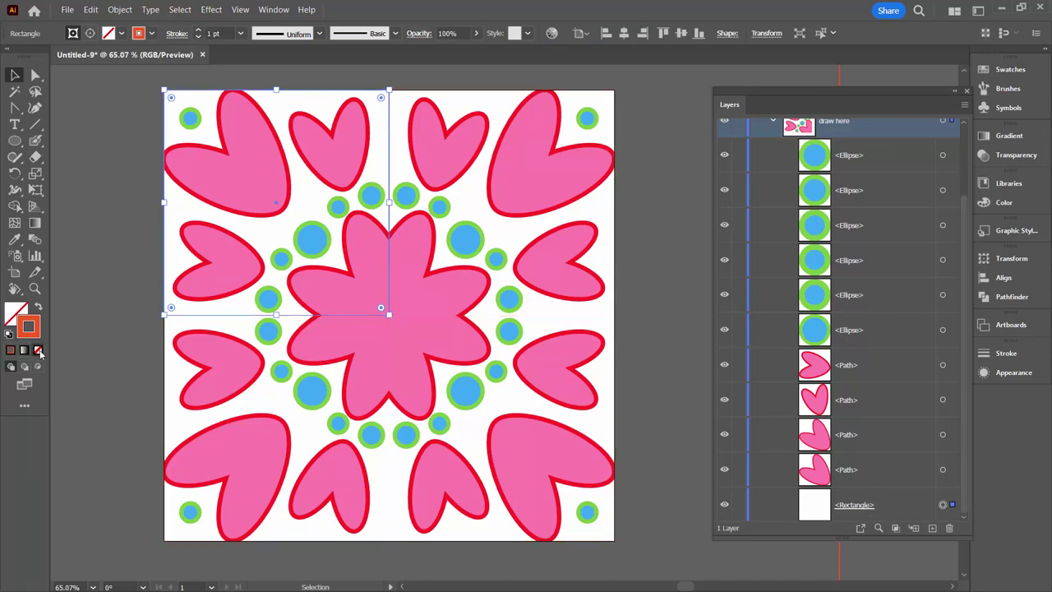
Step: Hide the clipping rectangle to check the unclipped artwork, and undo the hiding
left_click(725, 505)
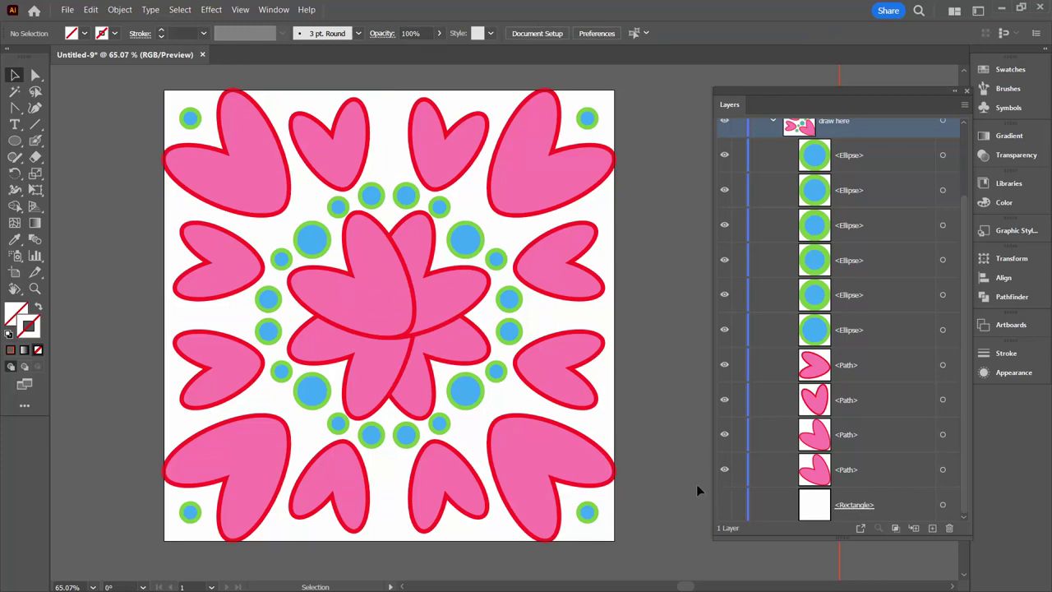
key("ctrl+z")
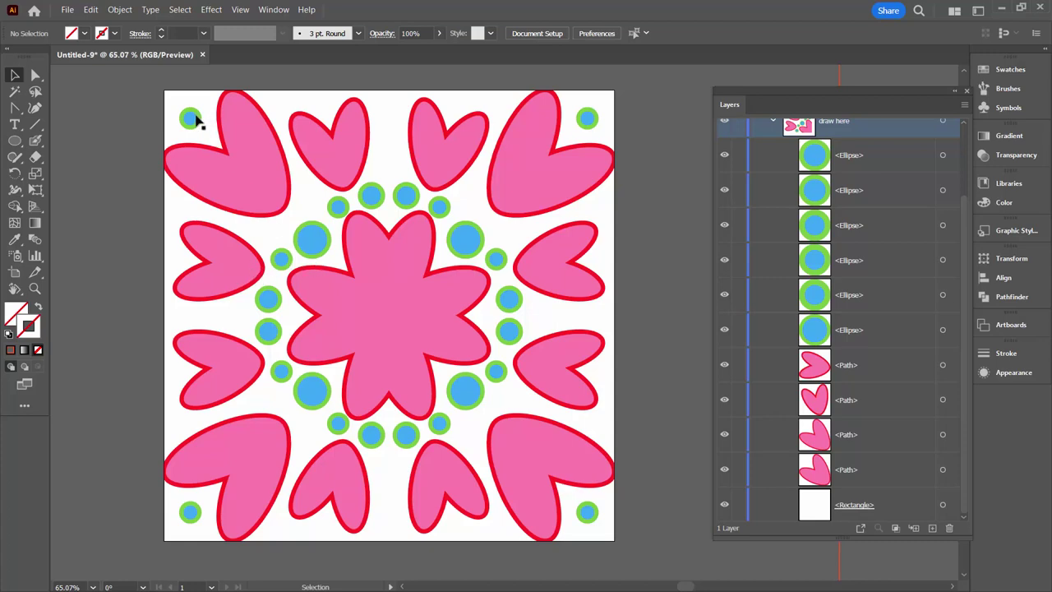
Step: Place a copy of the small corner circle at the exact center of the flower and deselect it
left_click_drag(193, 116, 390, 316)
left_click(138, 282)
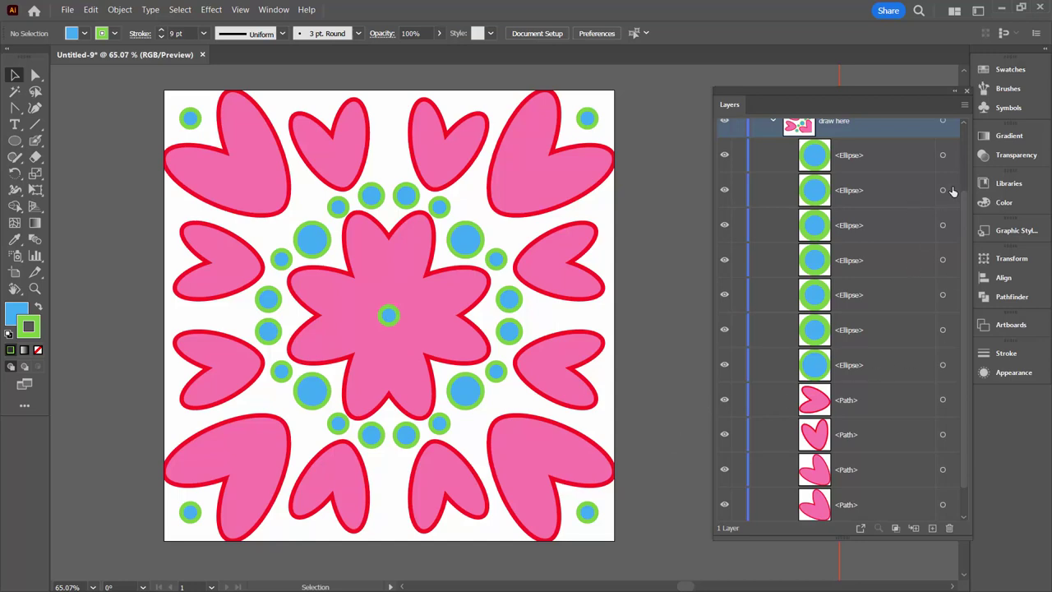
Step: Examine the draw here sublayer's contents and their stacking order, selecting a circle, the clipping rectangle and the center circle to inspect them
left_click_drag(964, 204, 964, 140)
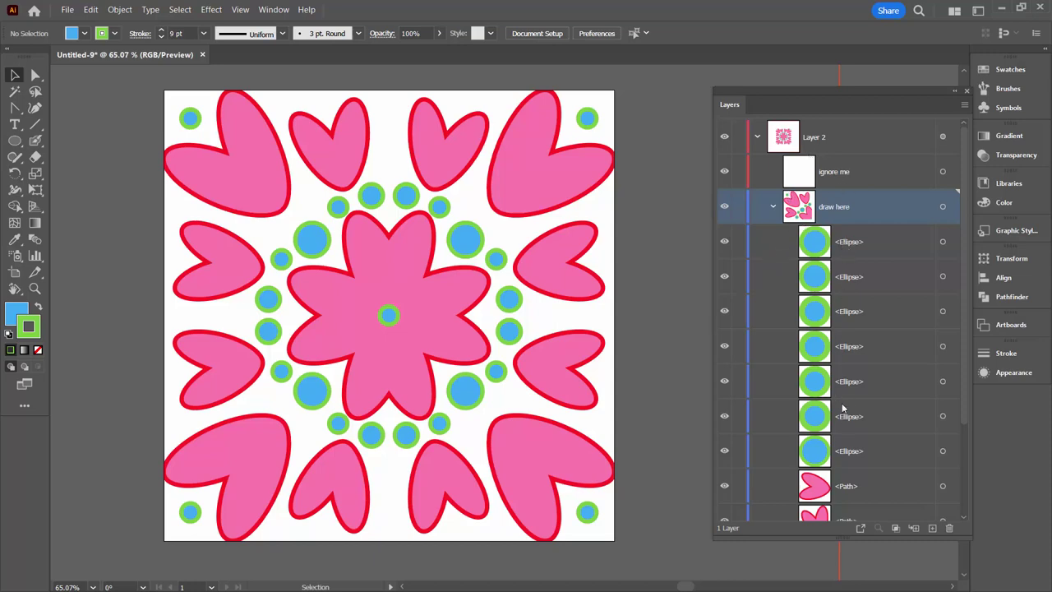
left_click_drag(963, 387, 933, 520)
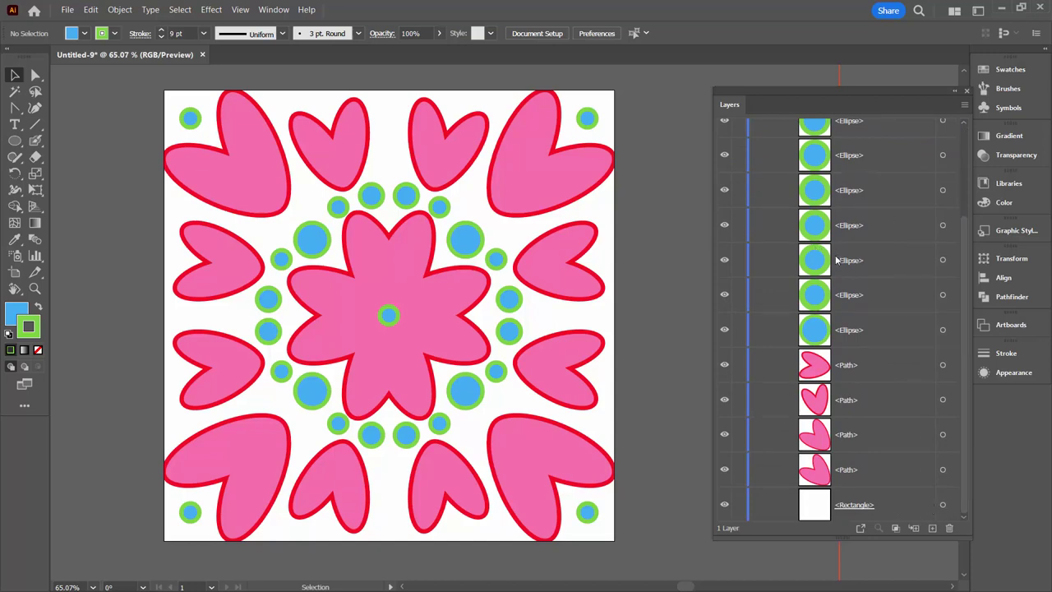
scroll(920, 287, "up", 10)
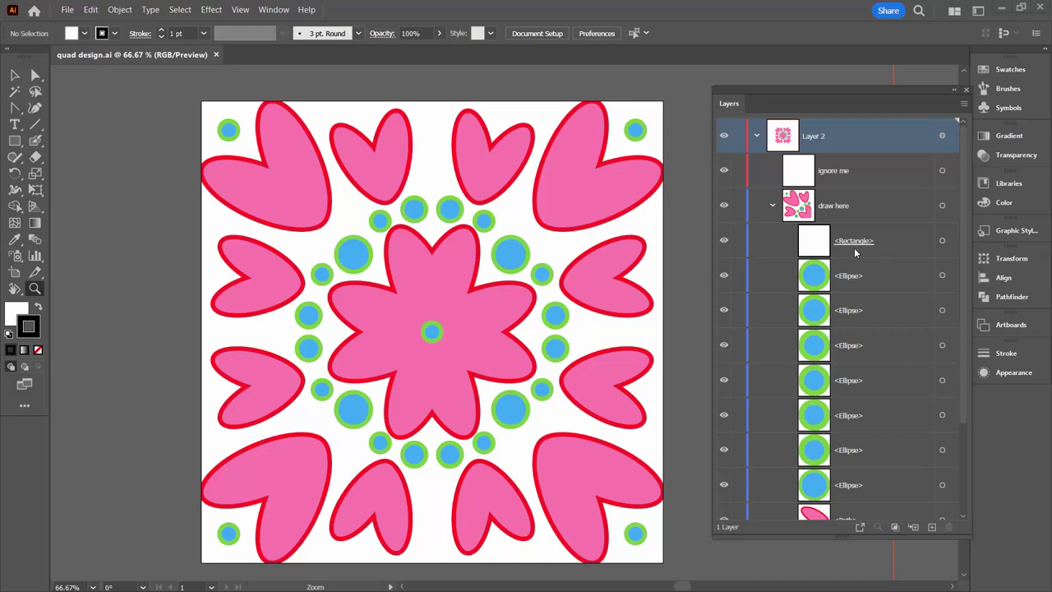
left_click_drag(964, 410, 968, 501)
scroll(860, 251, "up", 10)
left_click(863, 276)
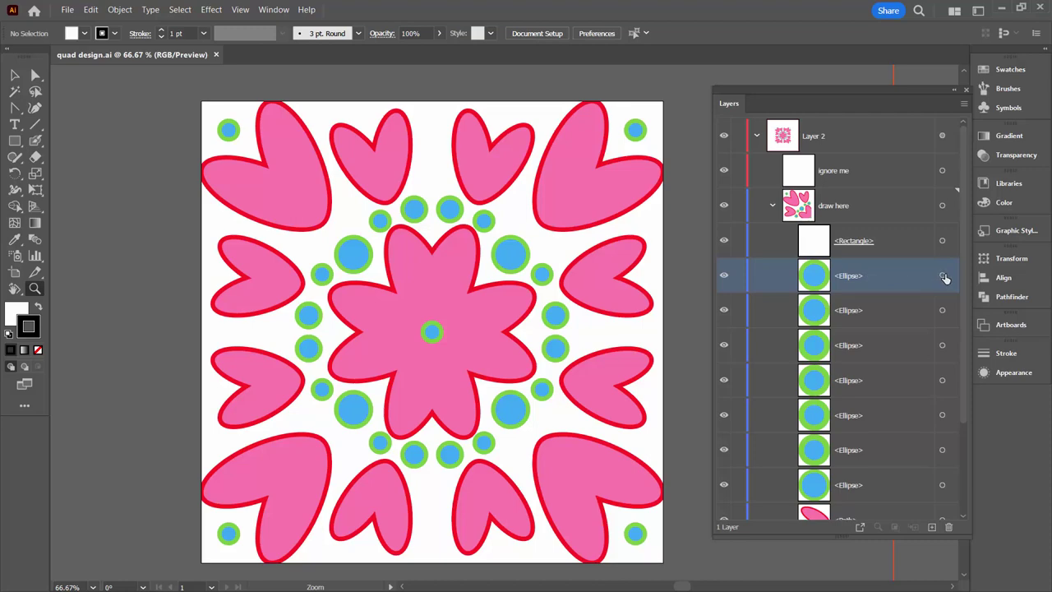
left_click(943, 276)
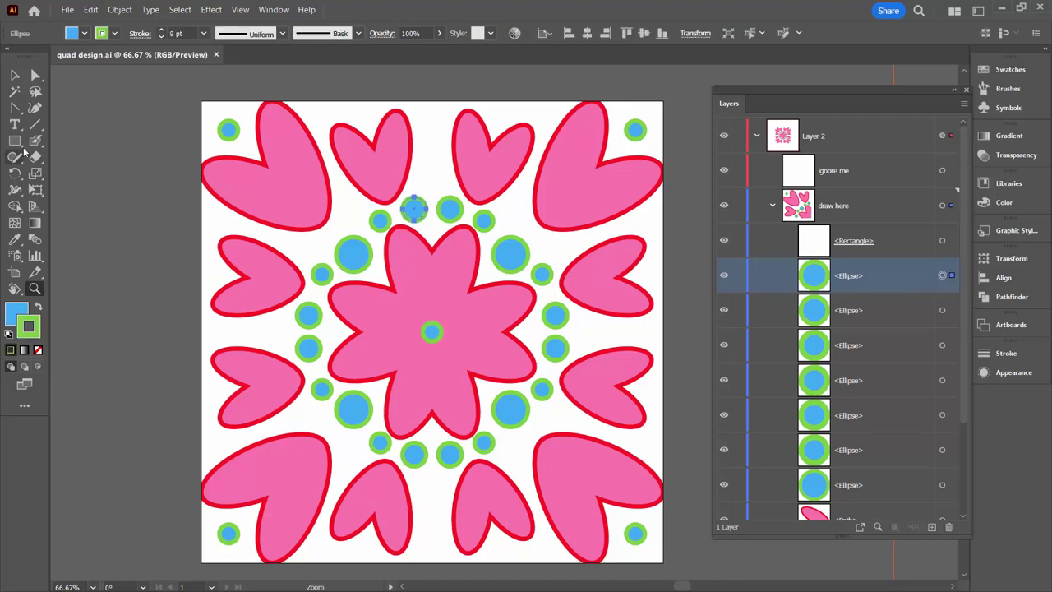
left_click(15, 75)
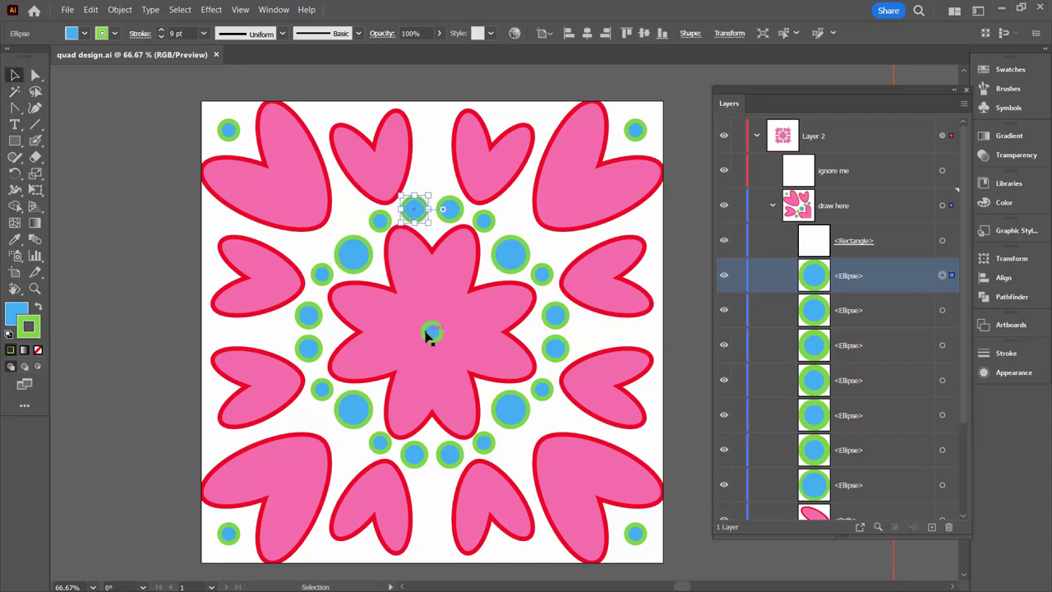
left_click(426, 333)
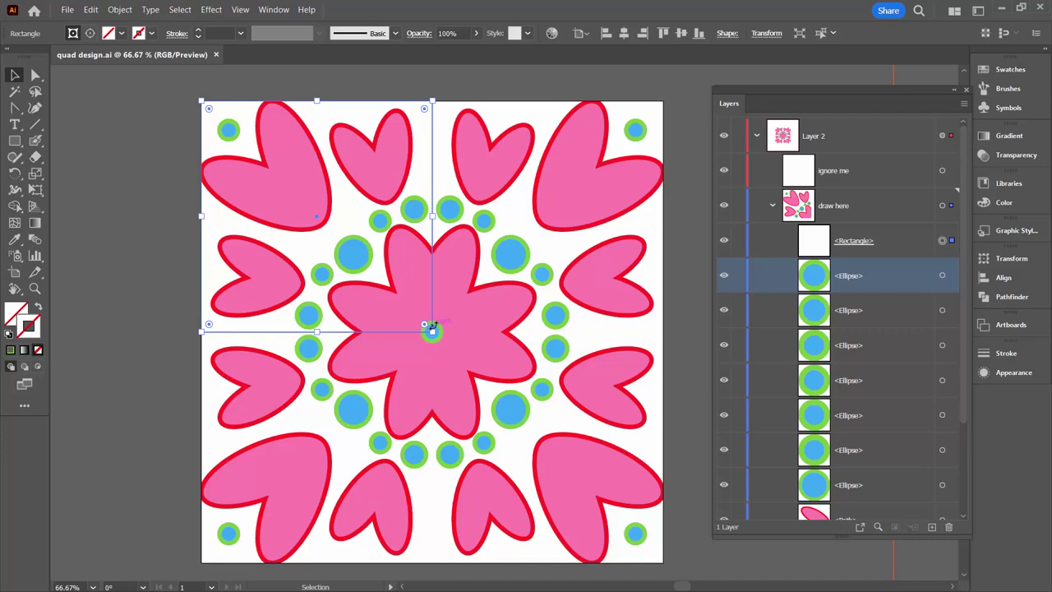
left_click(431, 324)
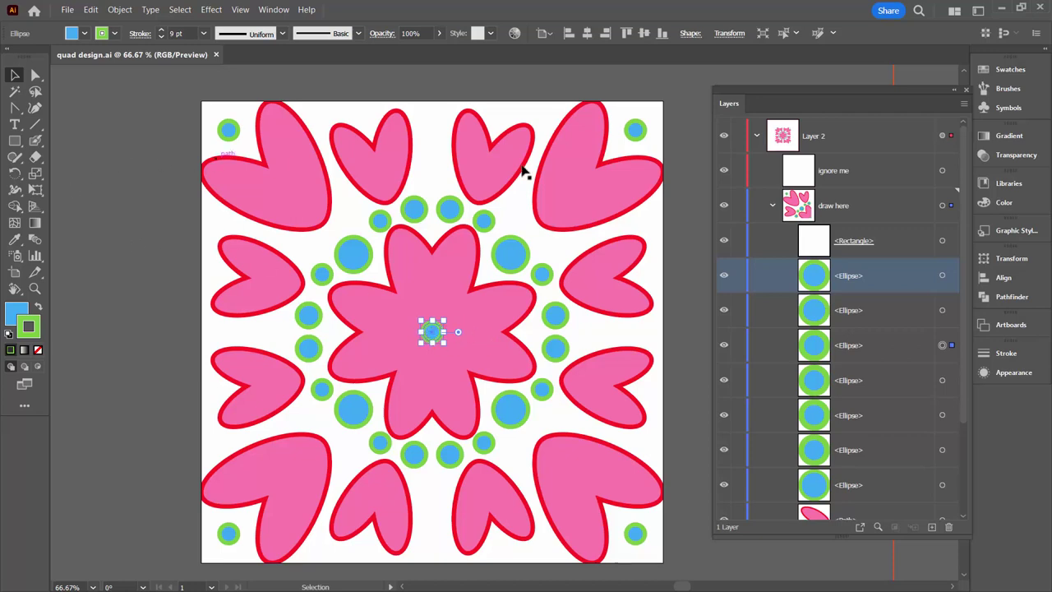
Step: Target the whole draw here sublayer and expand its artwork
left_click(942, 206)
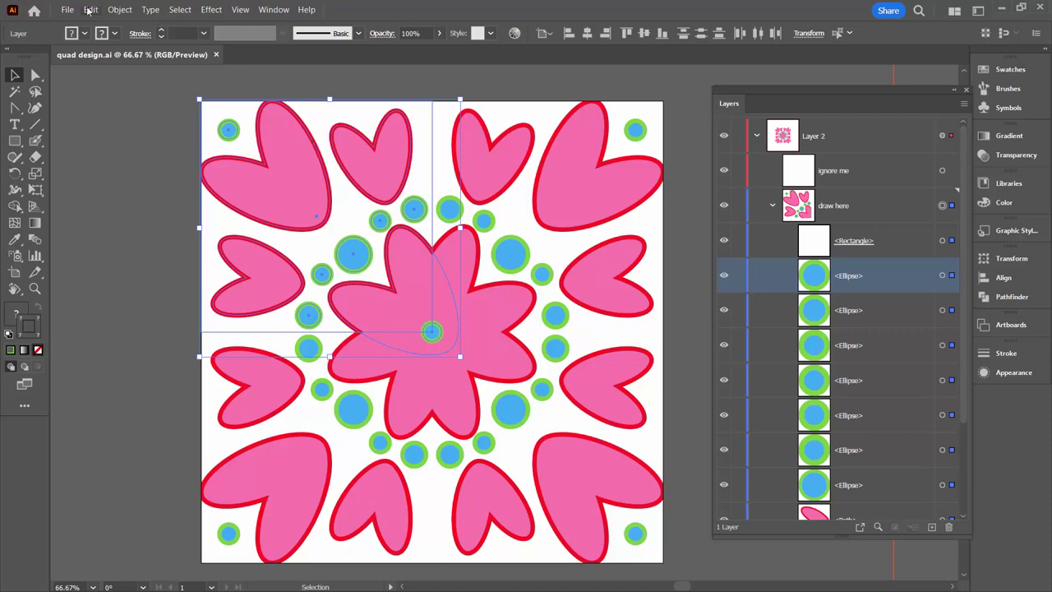
left_click(119, 9)
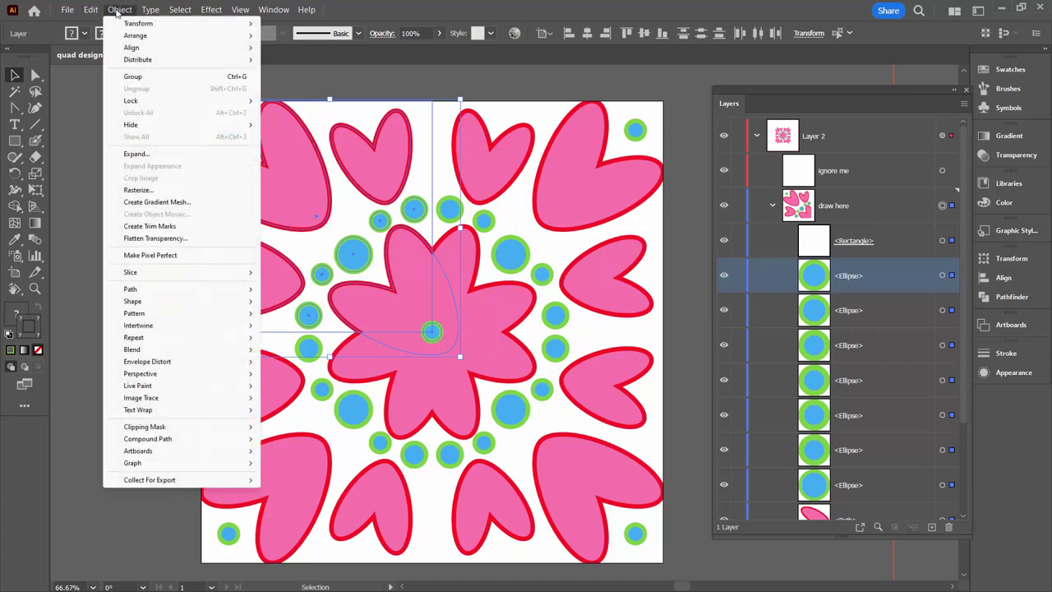
left_click(155, 155)
left_click(497, 377)
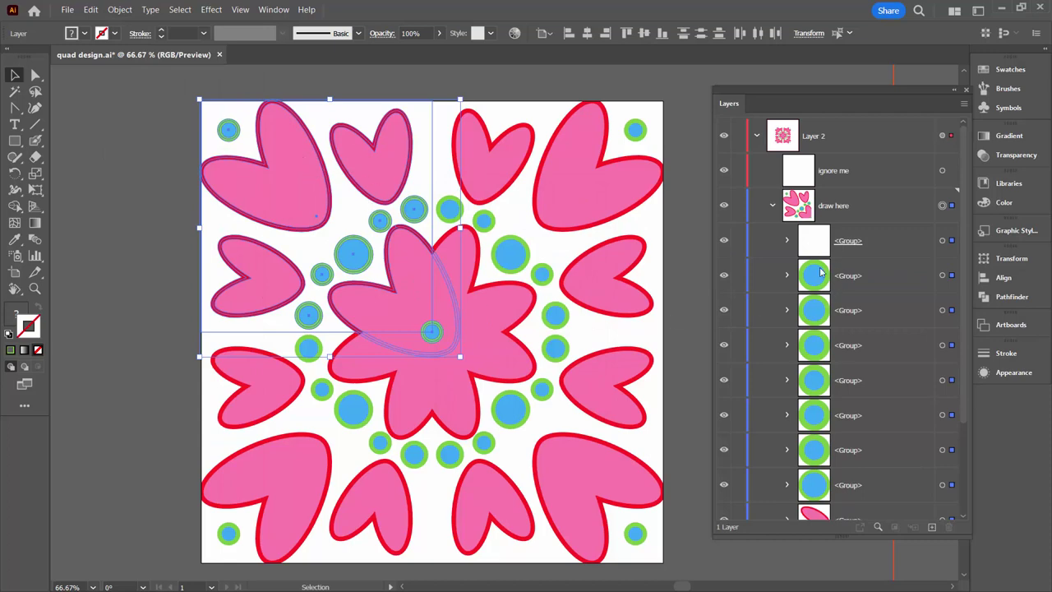
Step: Examine how the expanded circle and heart groups are built, and select the compound-path outline of the sideways heart
left_click(844, 284)
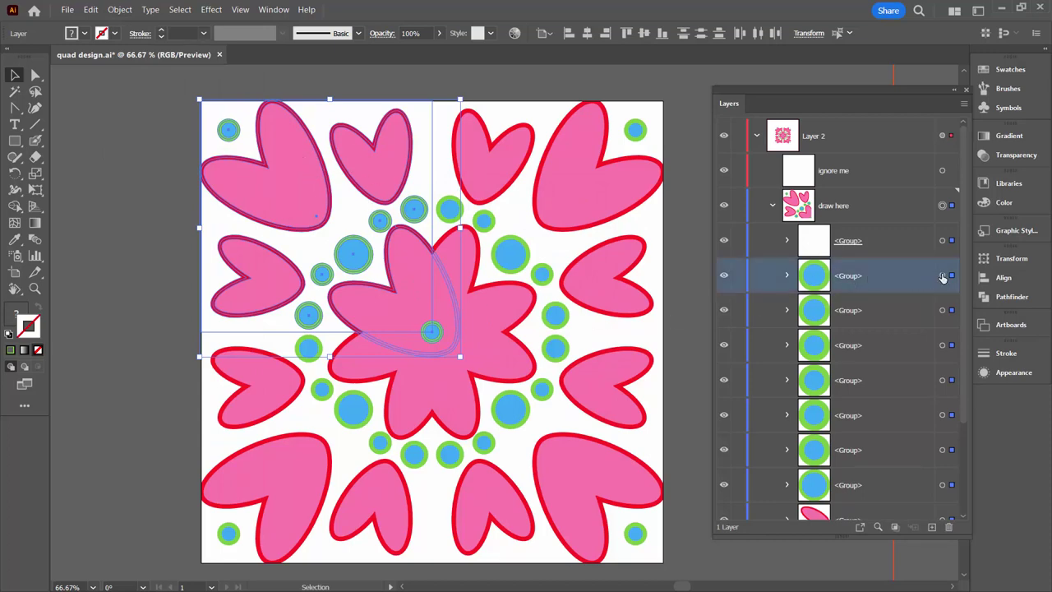
left_click(942, 275)
left_click(788, 277)
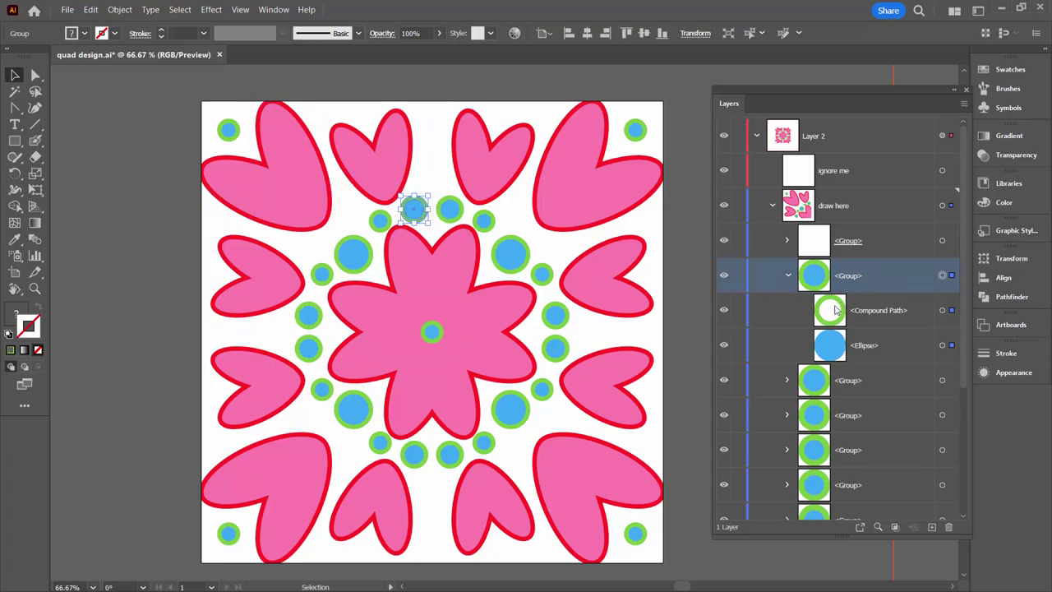
left_click(840, 309)
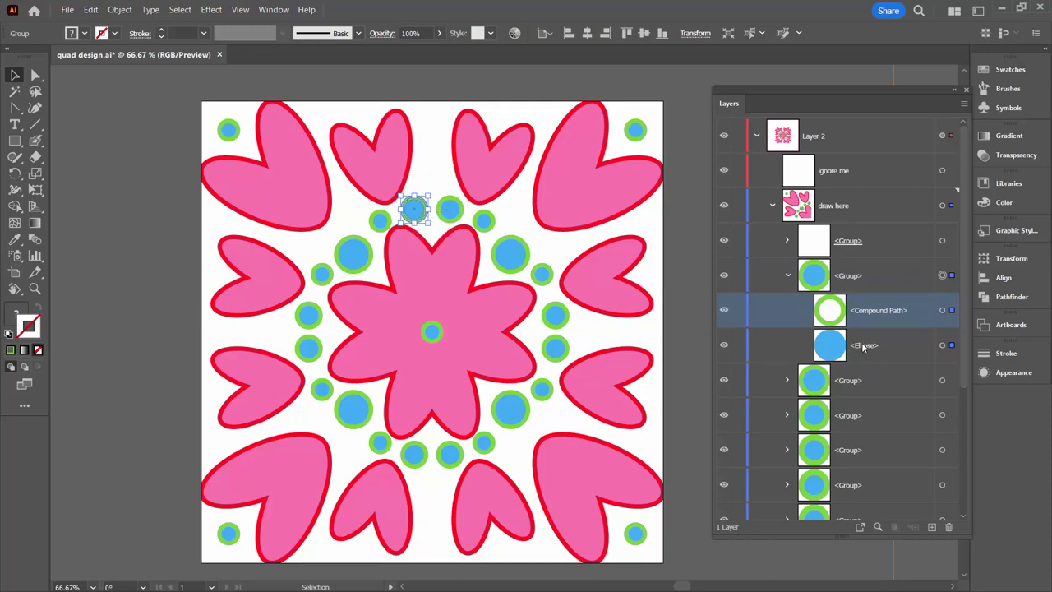
left_click(787, 277)
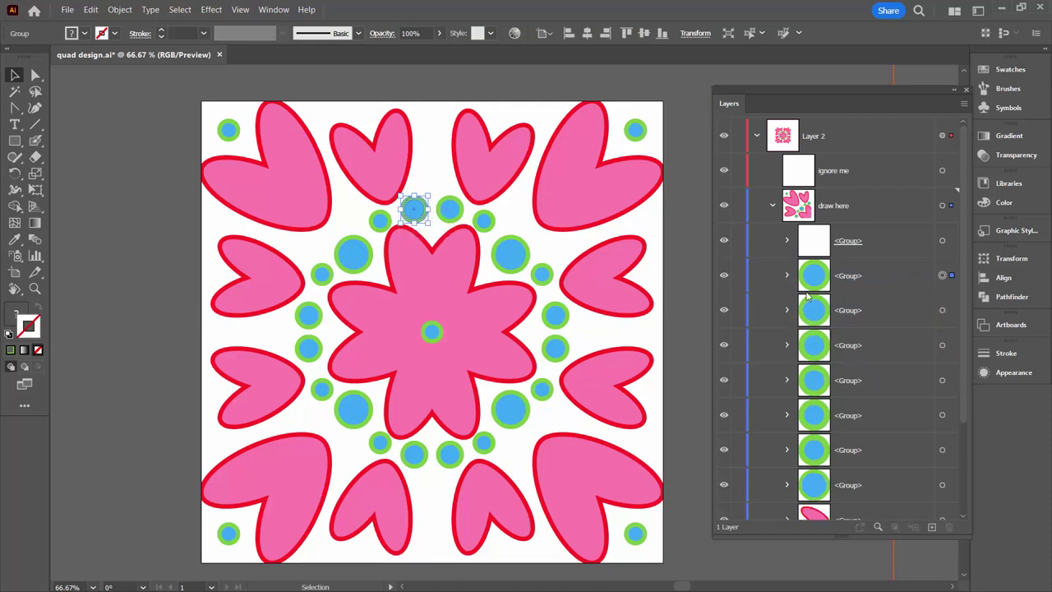
scroll(865, 391, "down", 3)
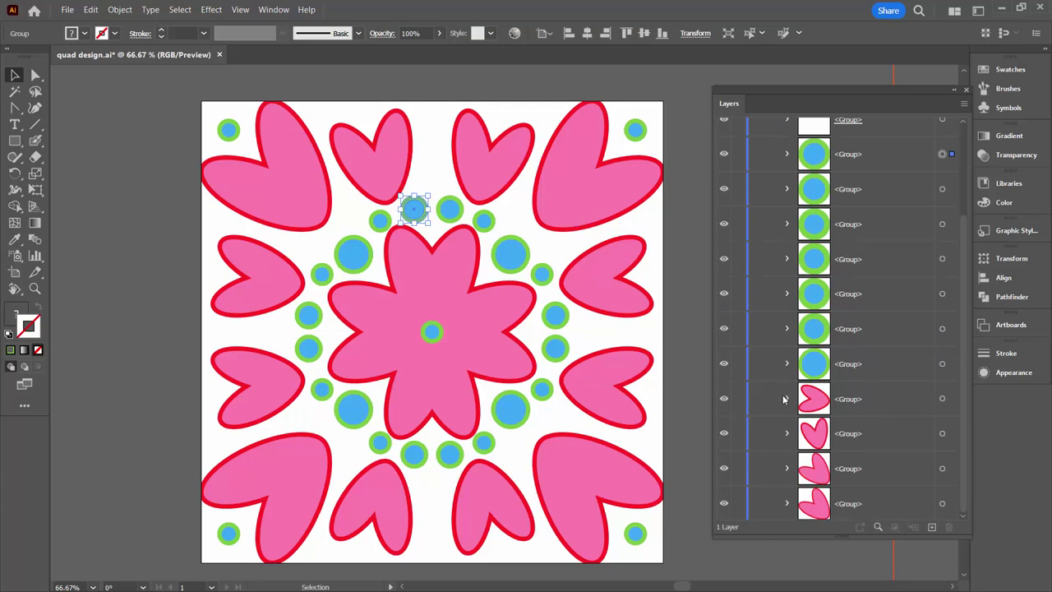
left_click(786, 399)
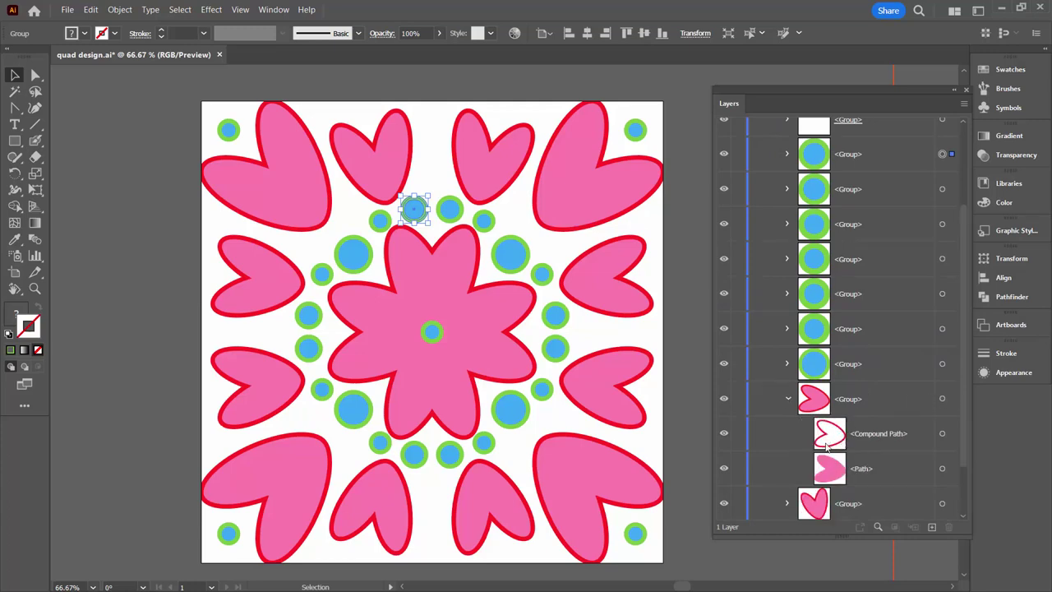
left_click(943, 436)
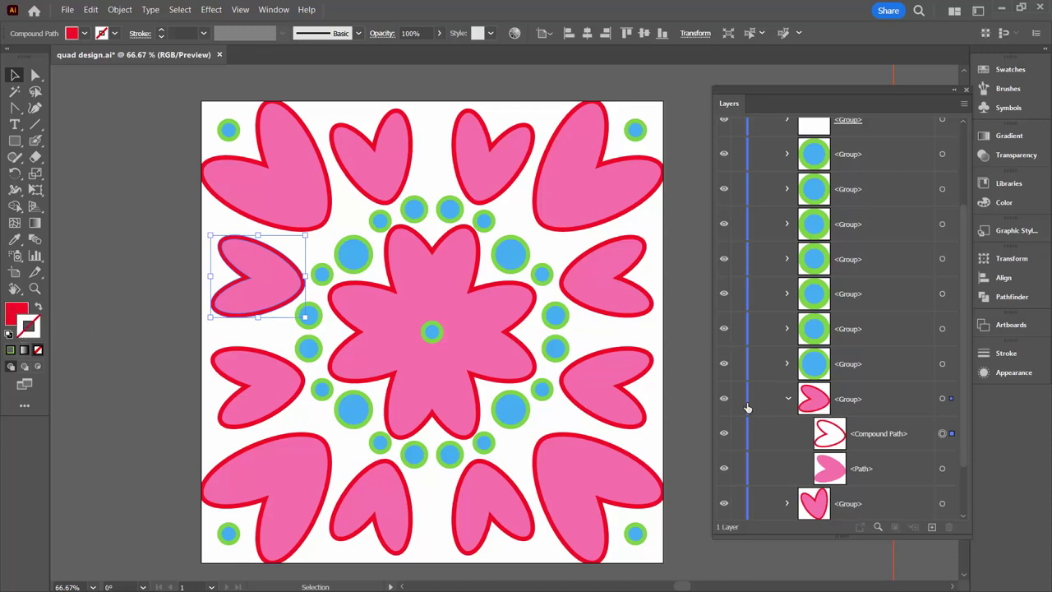
Step: Create a 500 x 500 px rectangle in the draw here sublayer, above its existing artwork
left_click(786, 398)
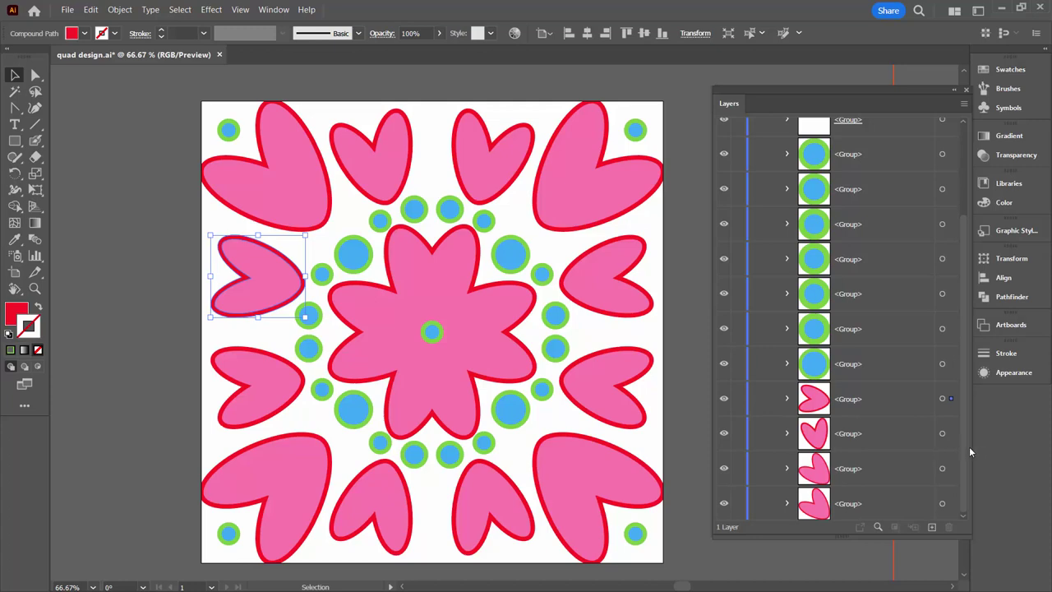
scroll(962, 446, "up", 5)
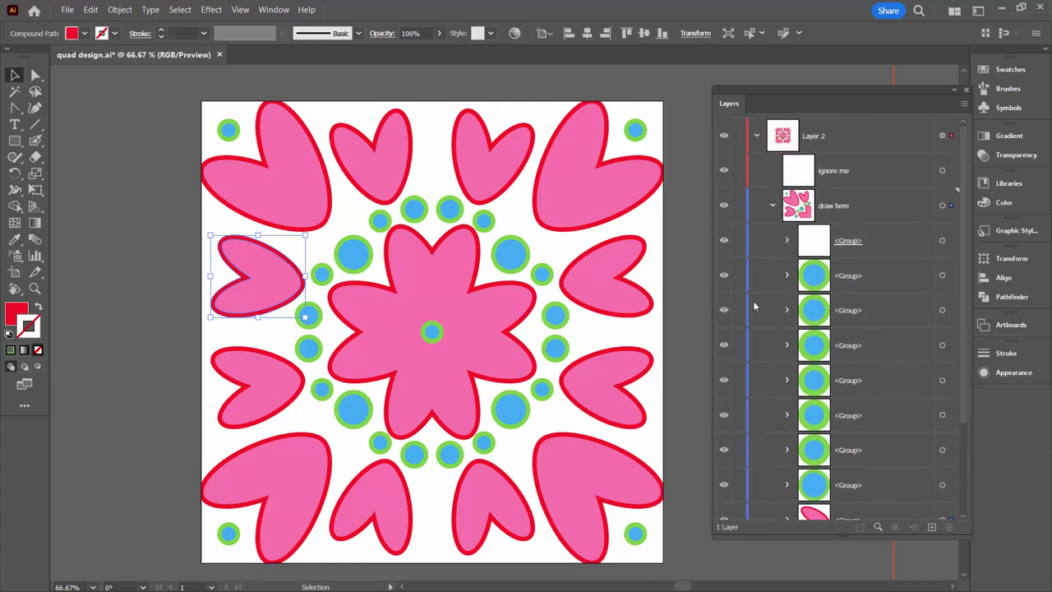
left_click(151, 287)
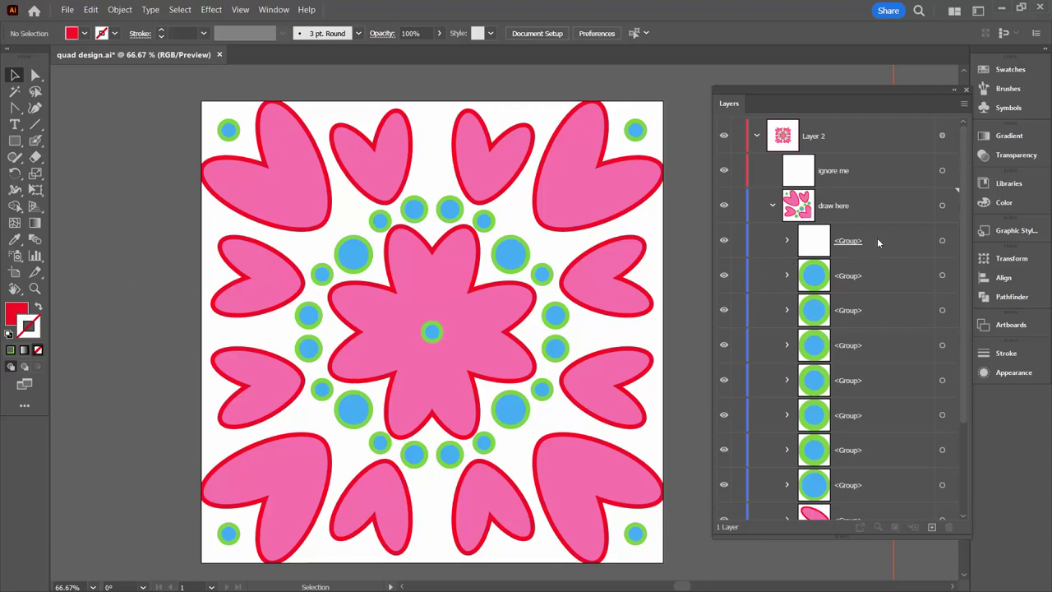
left_click(868, 209)
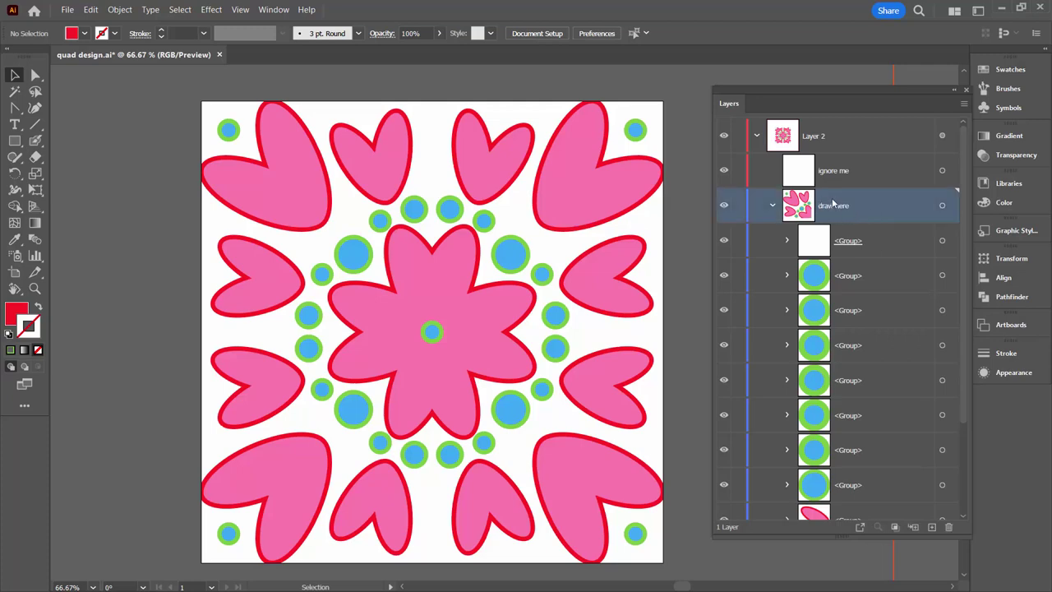
left_click(15, 141)
left_click(416, 269)
key("Return")
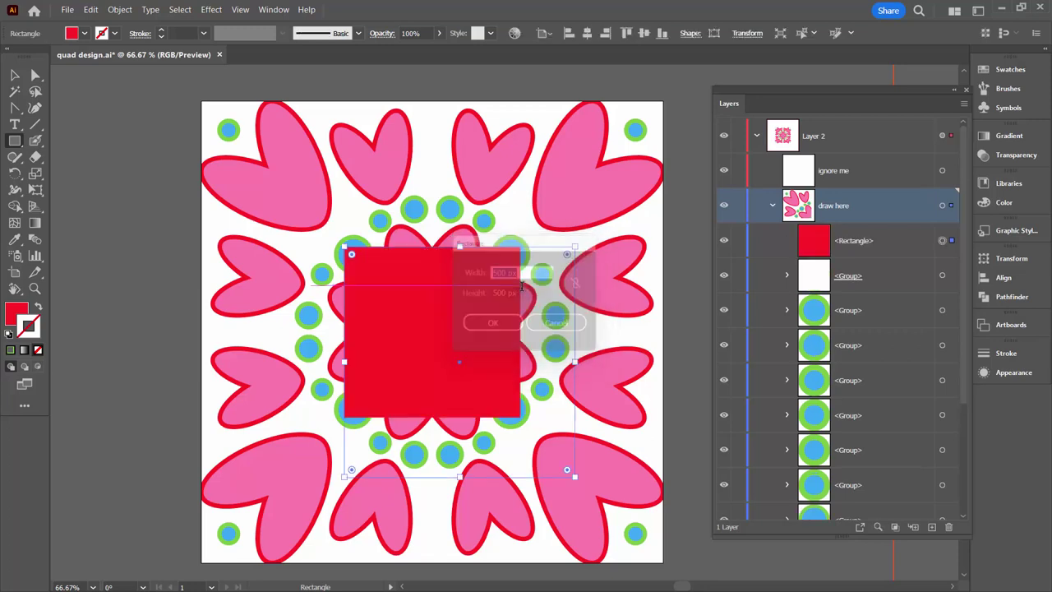
Step: Align the new square to the artboard's left and top edges, and swap its colors for no fill with a red stroke
left_click(13, 77)
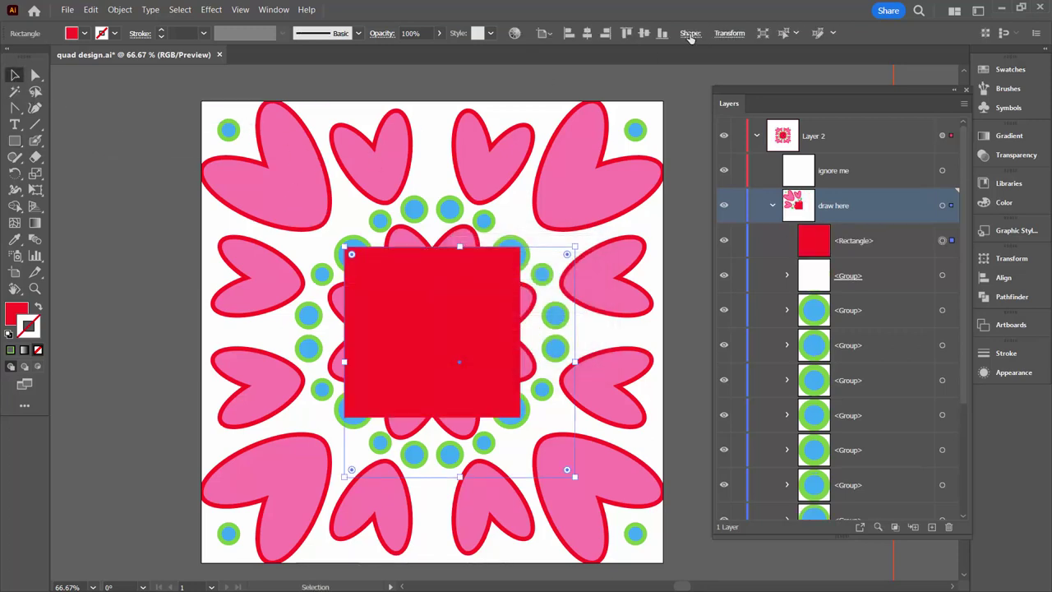
left_click(568, 33)
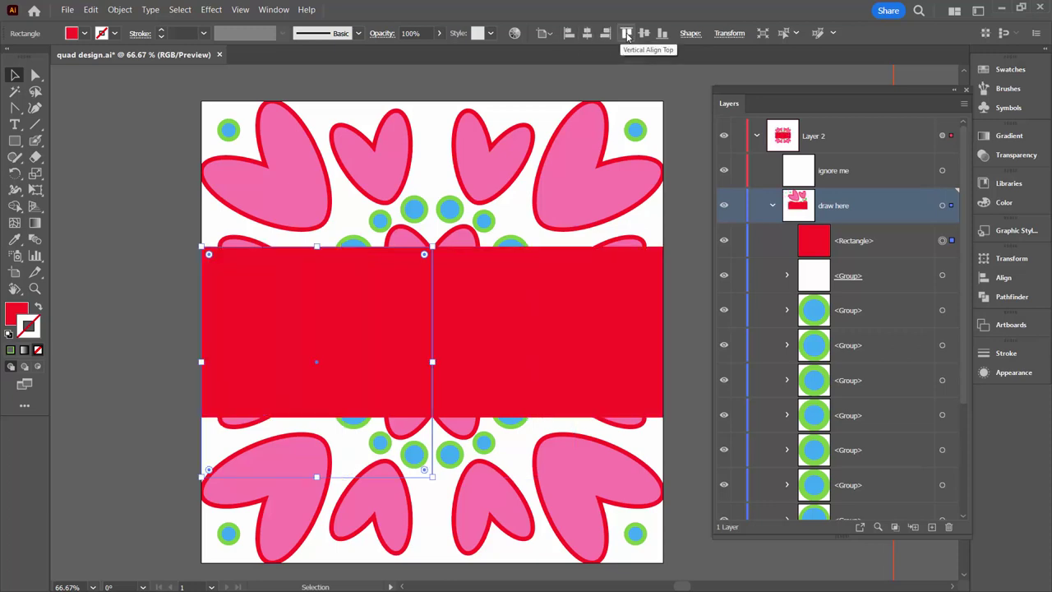
left_click(626, 33)
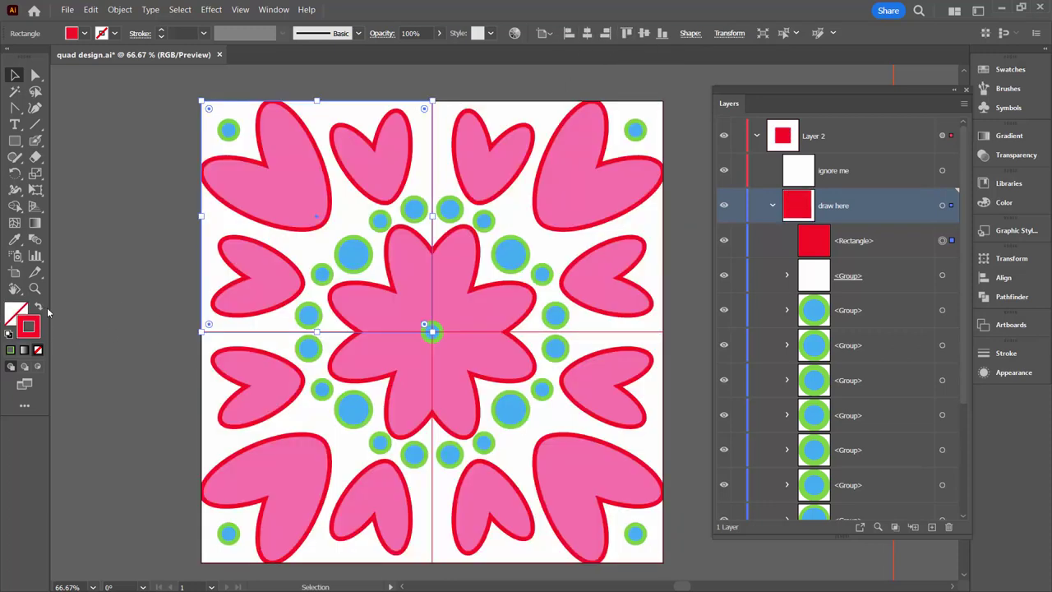
left_click(38, 307)
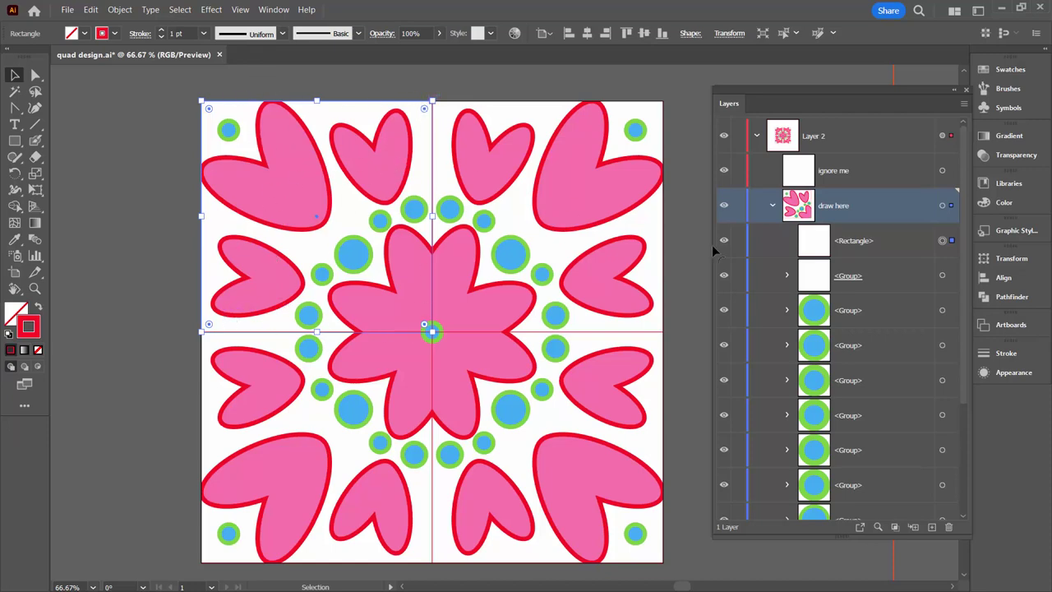
Step: Target the whole draw here sublayer and crop its artwork to the square with the Pathfinder Crop operation
left_click(857, 241)
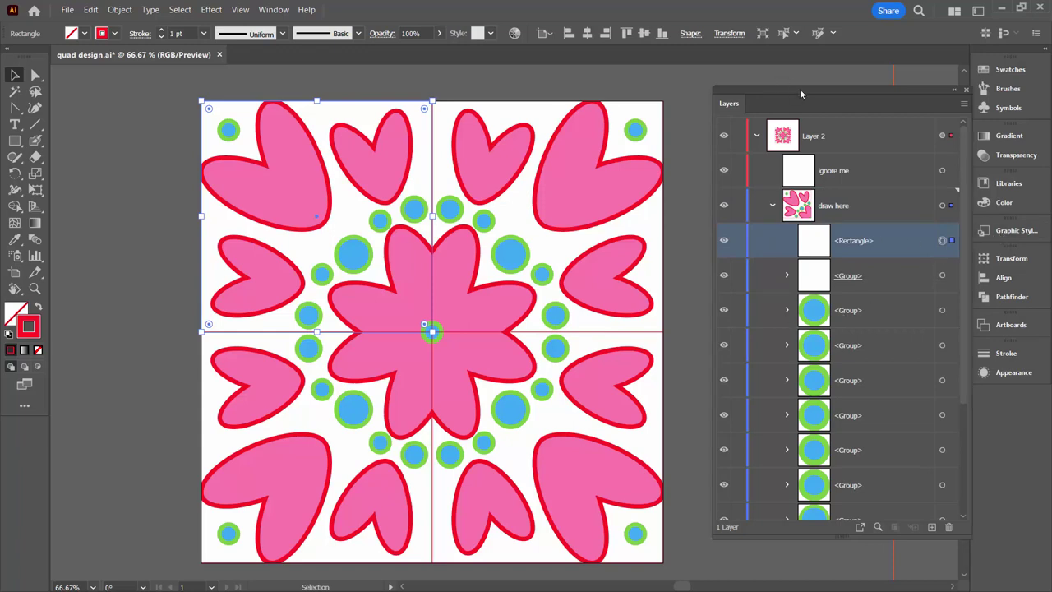
left_click_drag(800, 89, 759, 93)
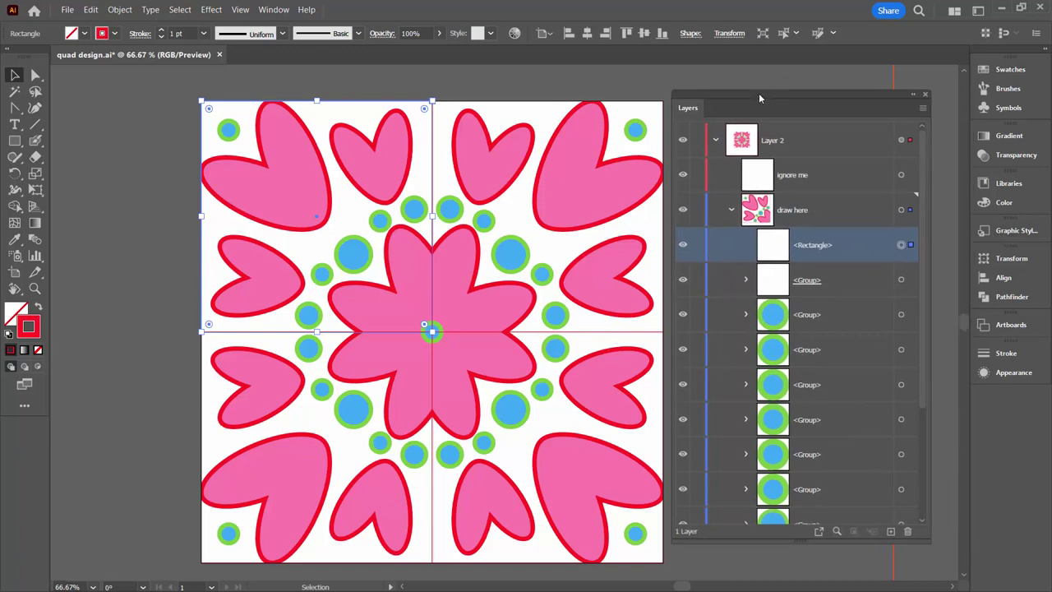
left_click(901, 210)
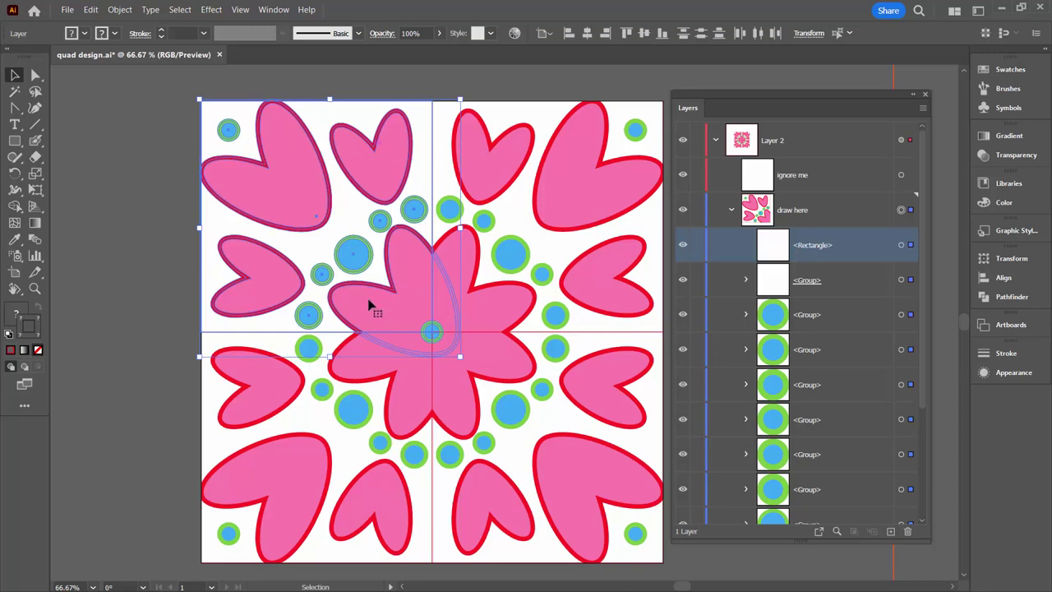
left_click(1000, 298)
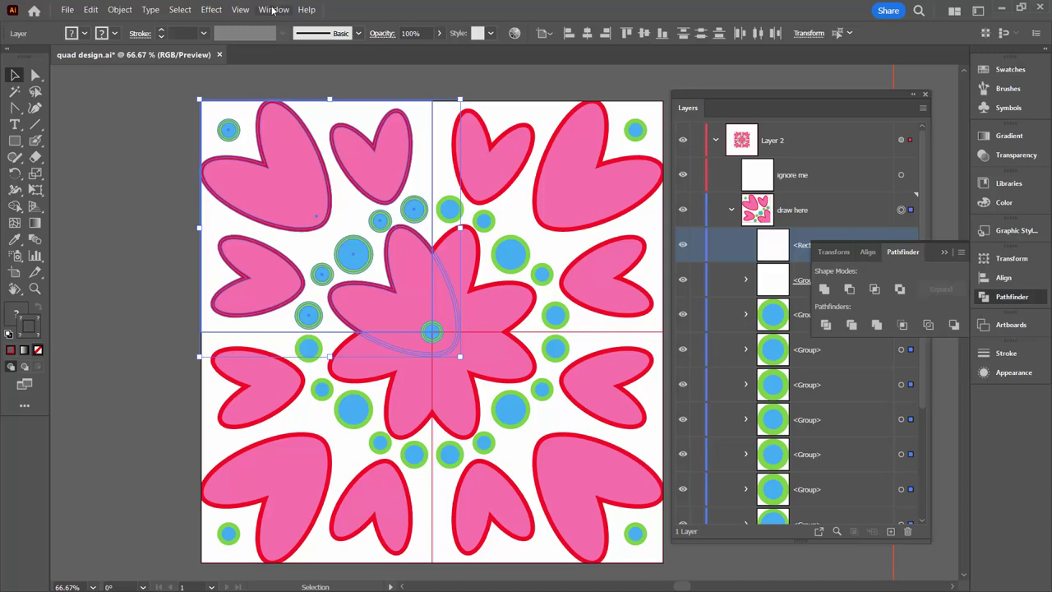
left_click(901, 326)
left_click(943, 253)
Step: Delete the two empty compound paths at the end of the cropped group in the draw here sublayer
left_click(746, 245)
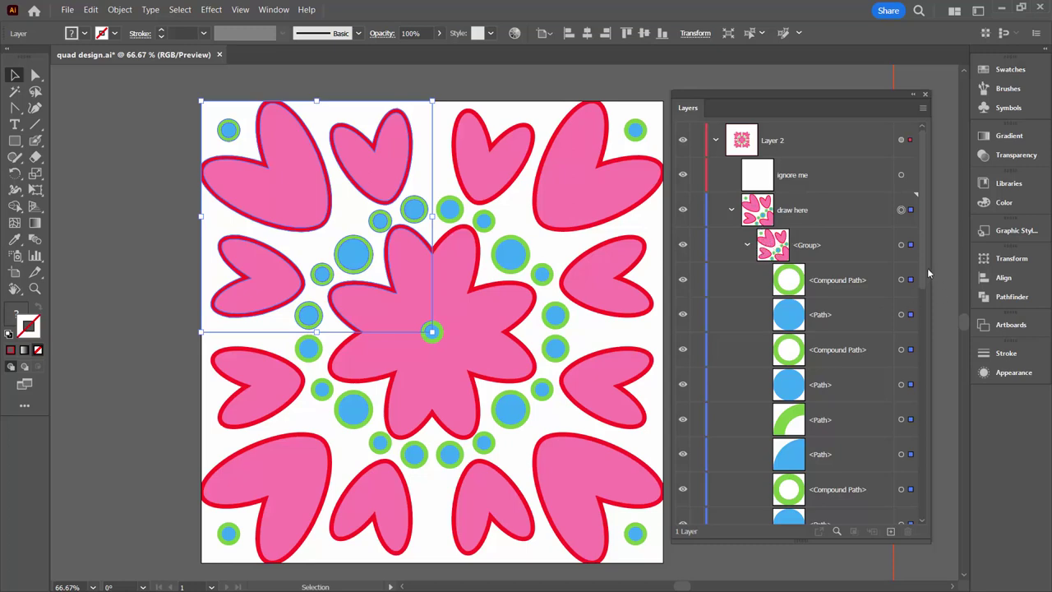
left_click_drag(924, 275, 921, 493)
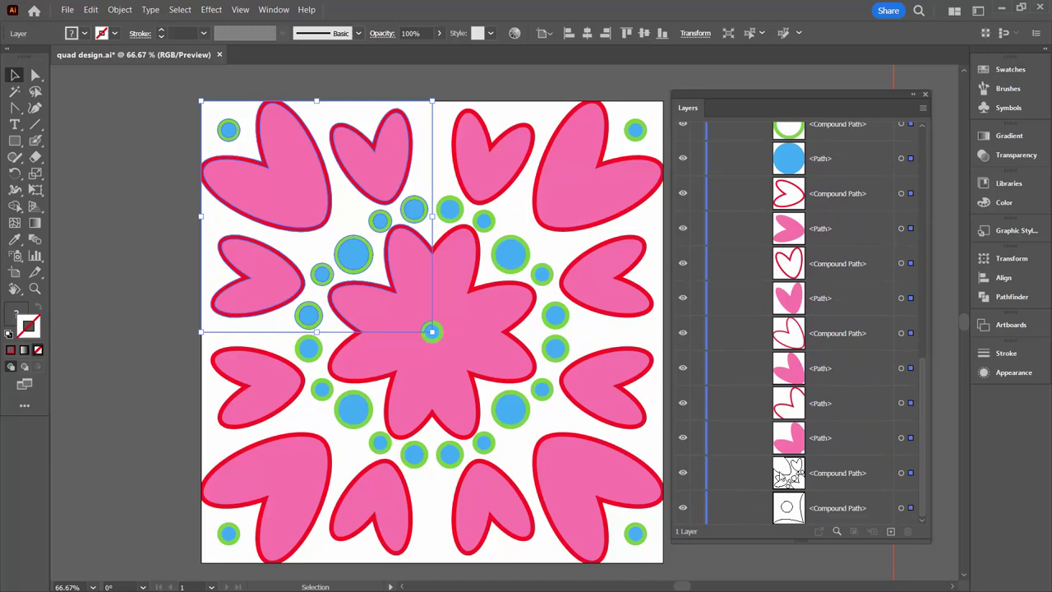
left_click(901, 472)
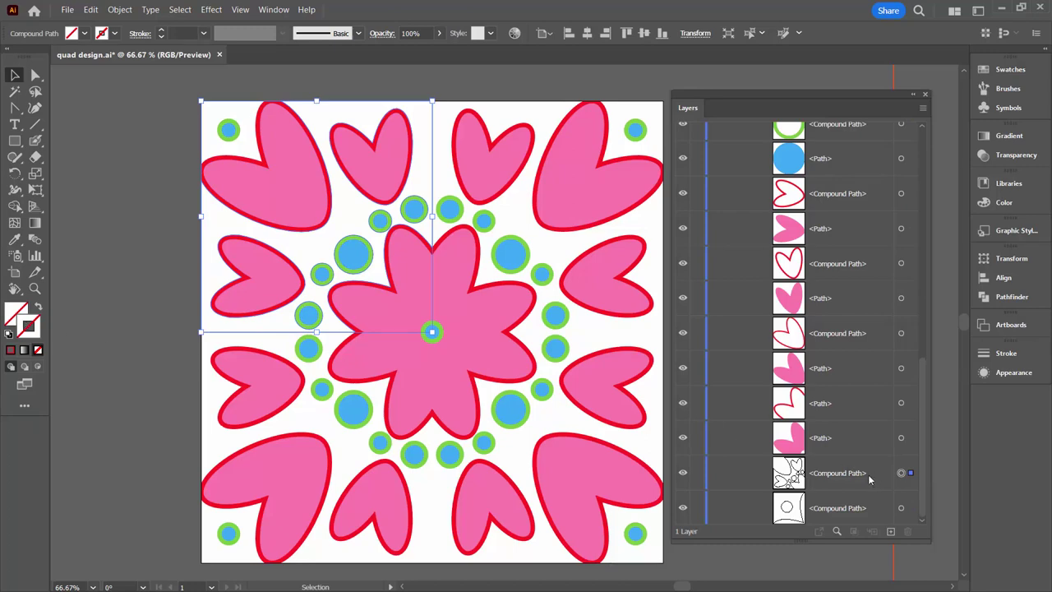
left_click_drag(870, 478, 908, 532)
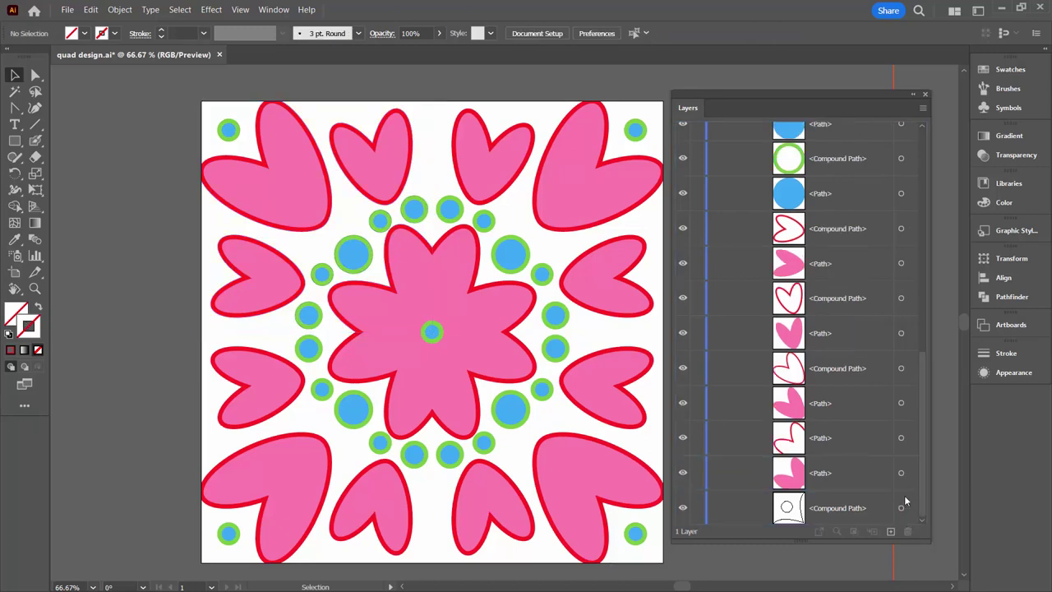
left_click(900, 507)
left_click_drag(856, 508, 908, 532)
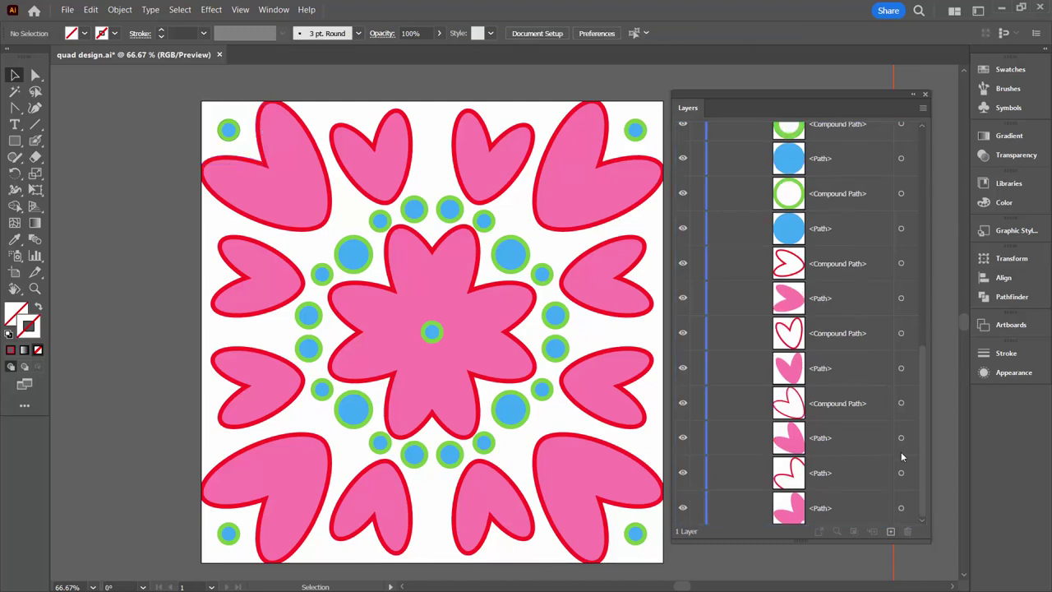
left_click_drag(924, 435, 915, 210)
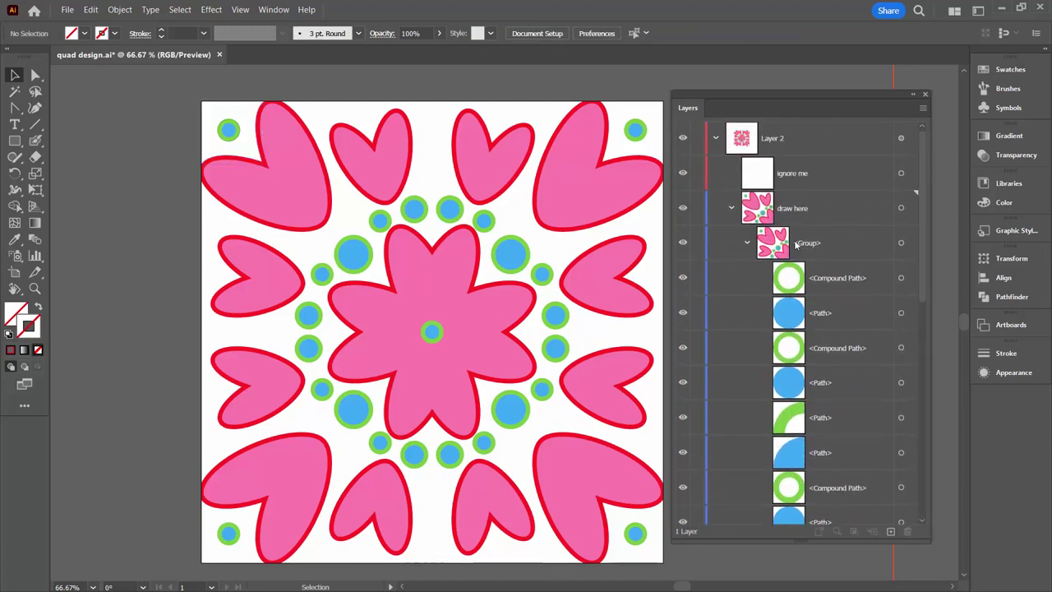
left_click(746, 243)
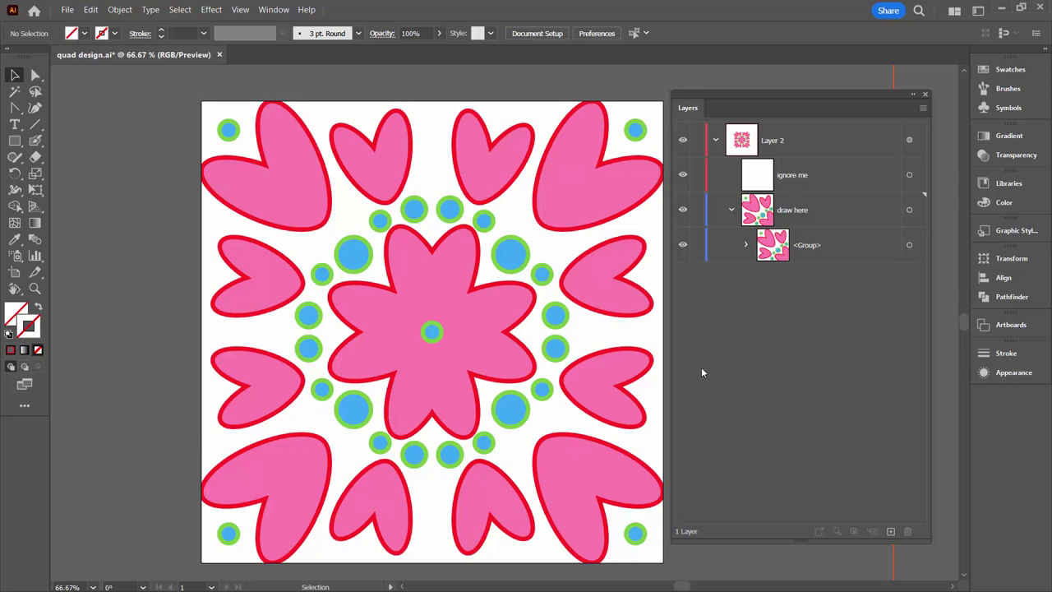
Step: Select the large ignore me rectangle surrounding the artboard, with its entire outline in view
left_click(35, 288)
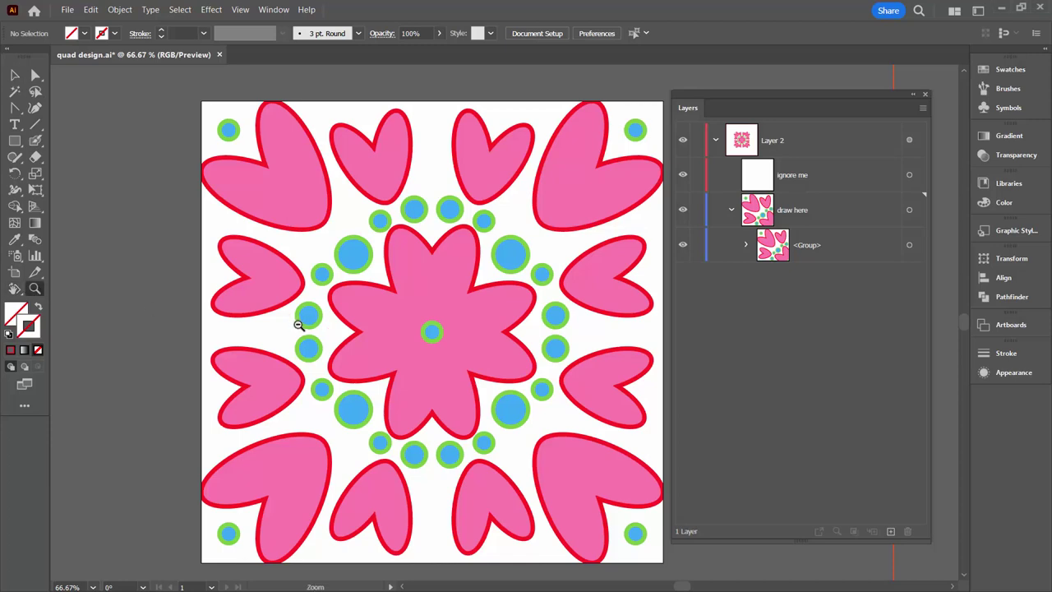
left_click(301, 324, "alt")
left_click(301, 324, "alt")
left_click_drag(582, 318, 253, 306)
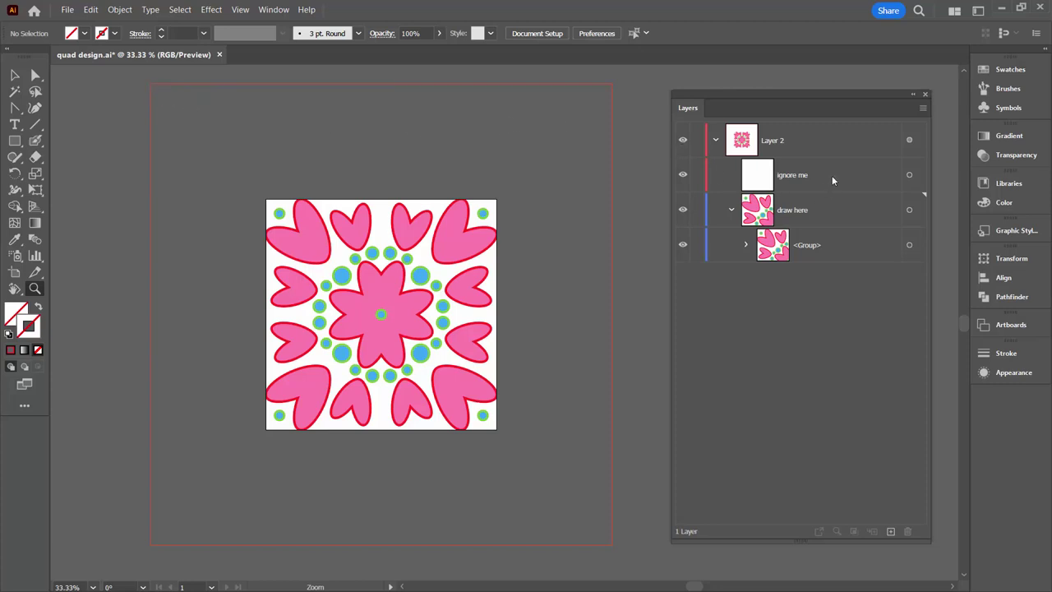
left_click(908, 176)
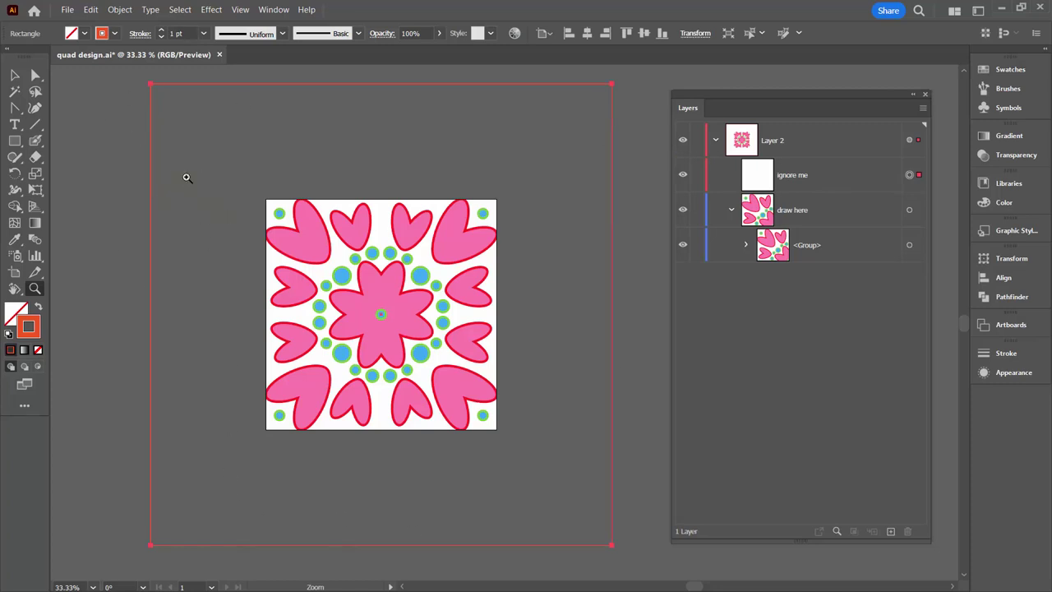
Step: Try deleting the ignore me rectangle, and undo the deletion
left_click(814, 180)
left_click(907, 531)
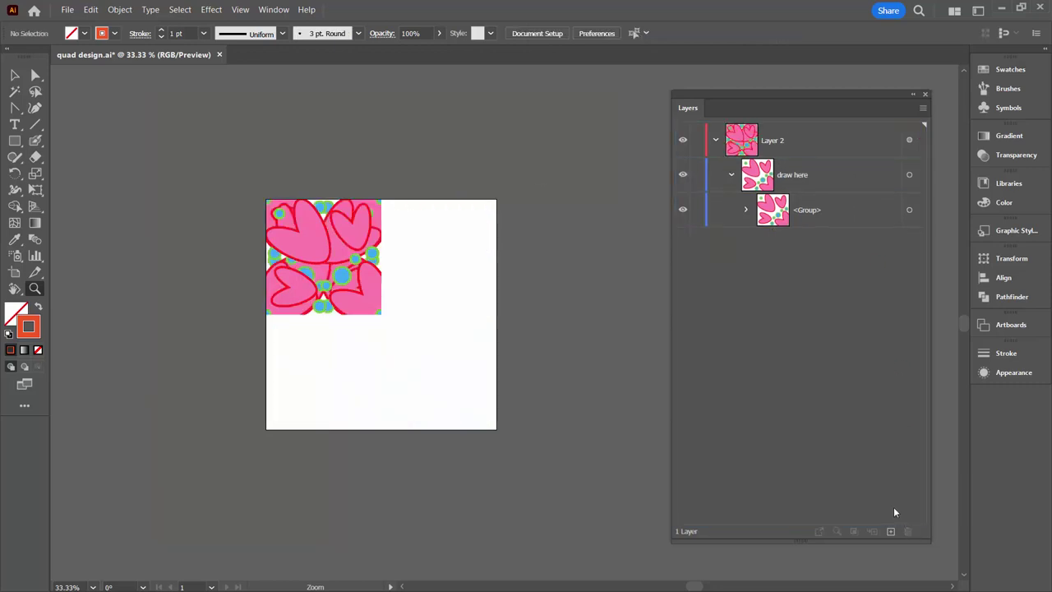
key("ctrl+z")
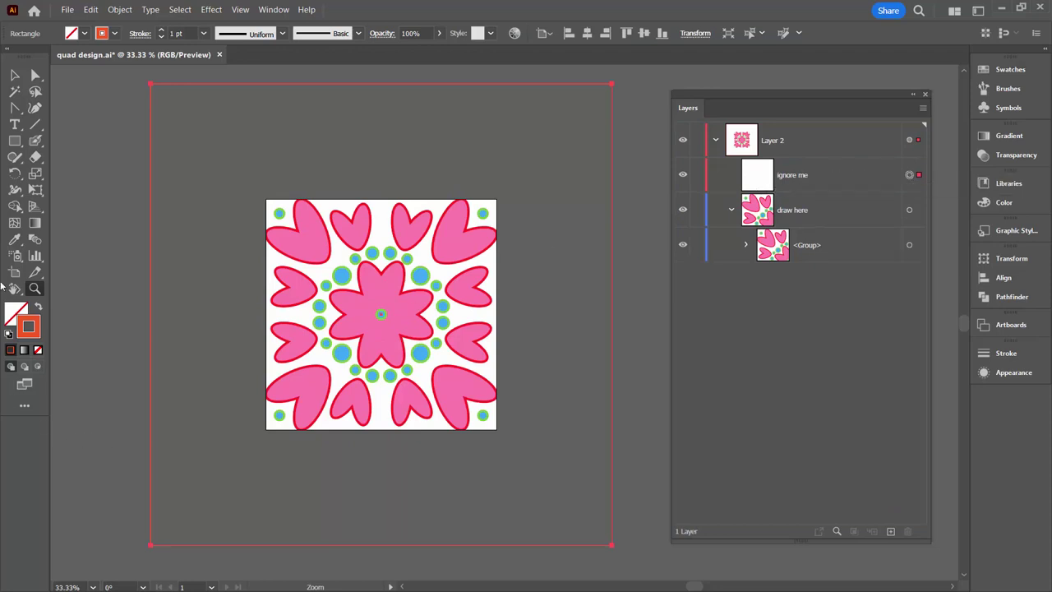
Step: Set the ignore me rectangle's stroke to none and deselect it
left_click(38, 350)
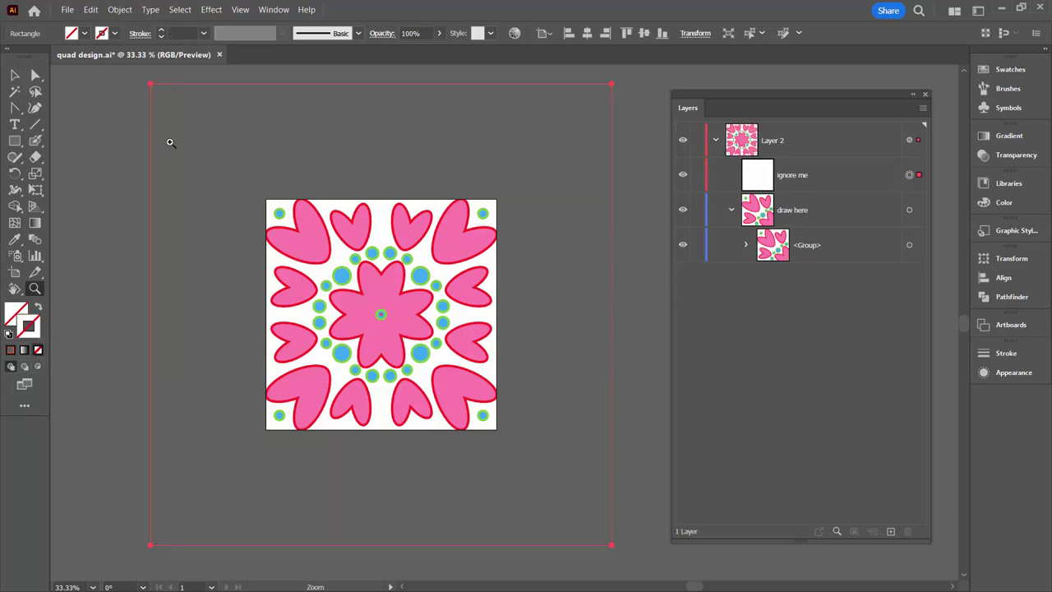
left_click(14, 76)
left_click(90, 167)
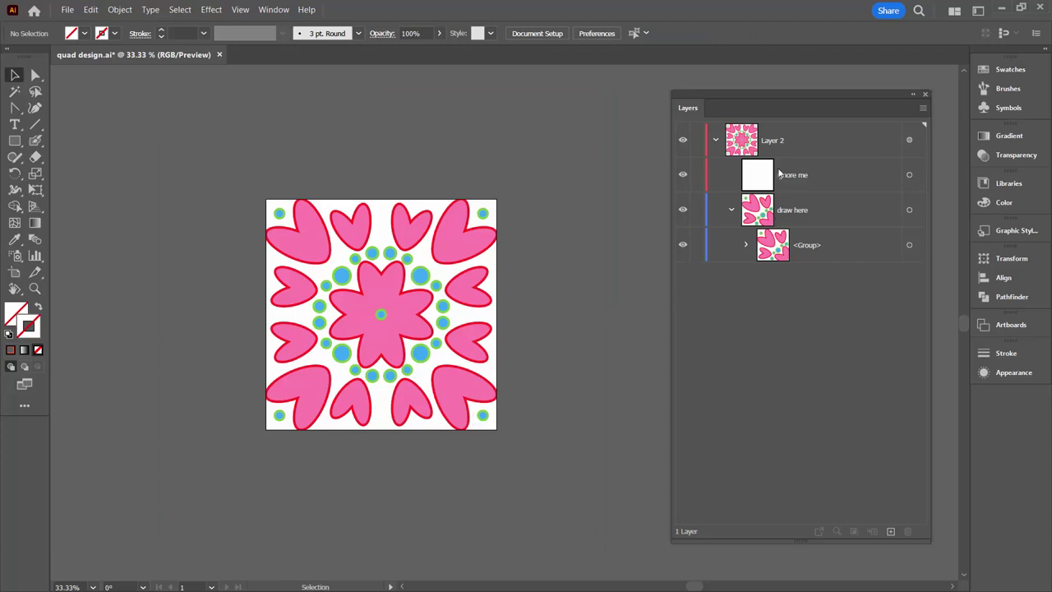
Step: Target the whole of Layer 2 and expand its appearance
left_click(908, 141)
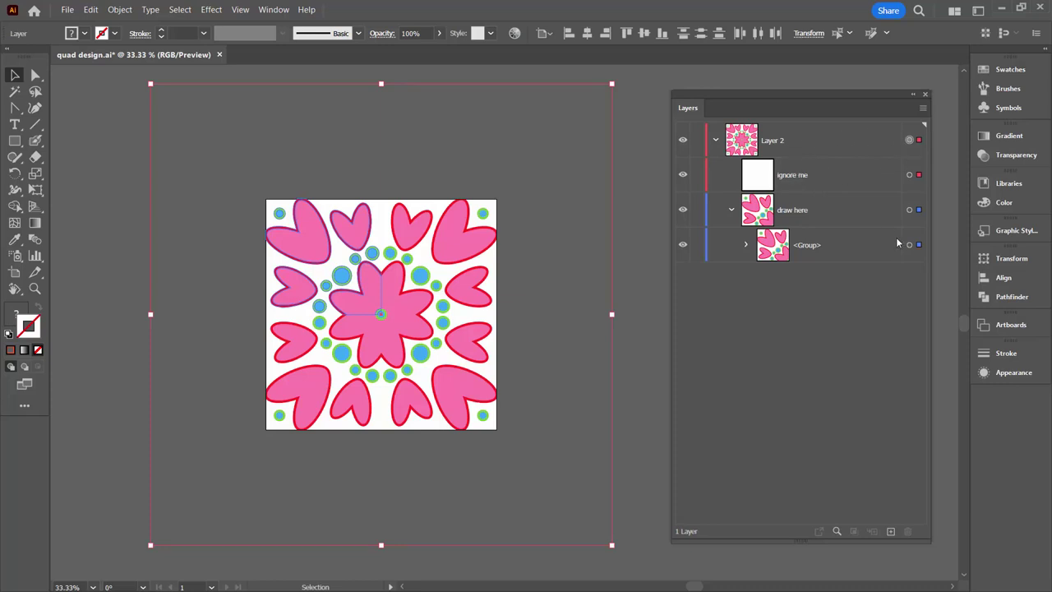
left_click(120, 10)
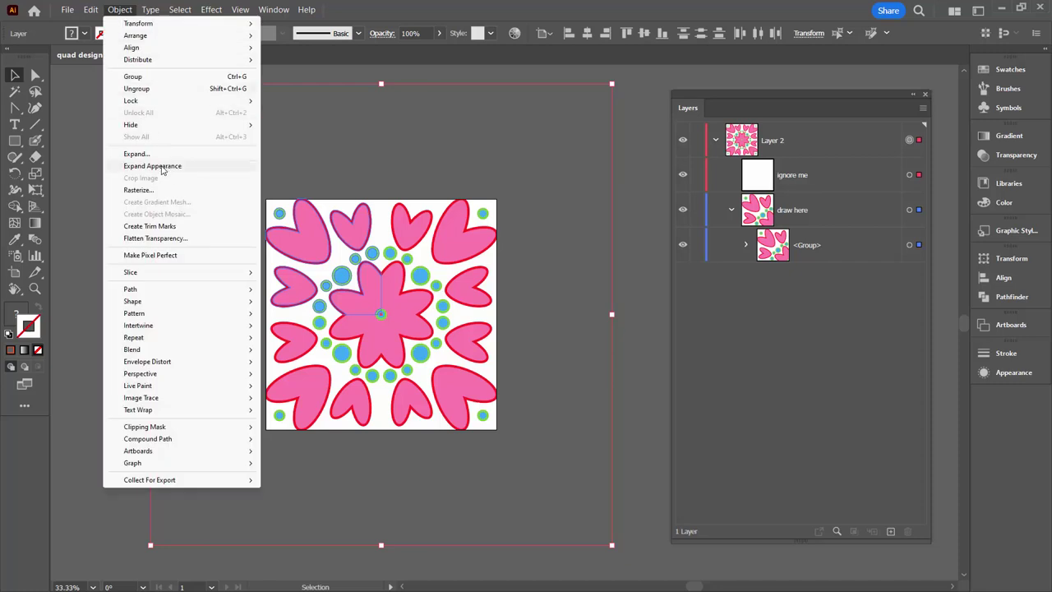
left_click(162, 170)
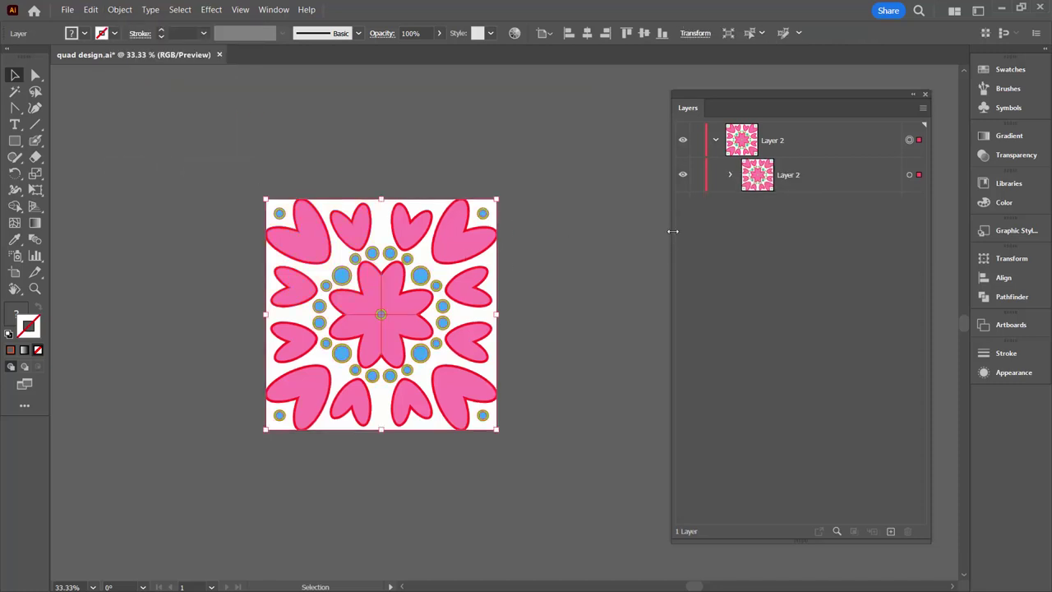
Step: Move the quarter-design groups out of their two enclosing half-design groups, directly into the nested Layer 2
left_click(746, 209)
left_click(747, 314)
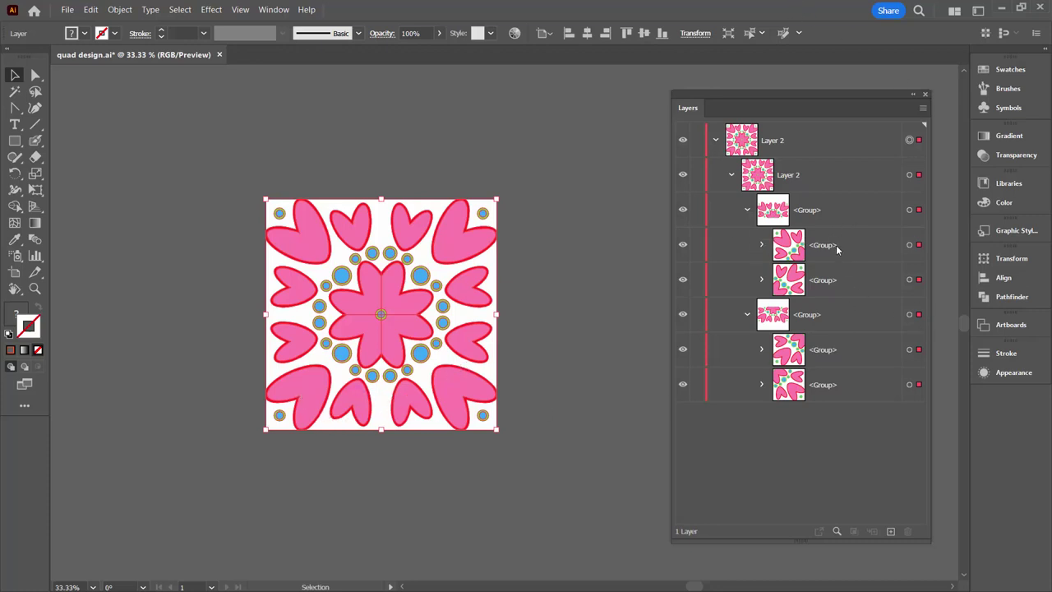
left_click_drag(836, 248, 801, 197)
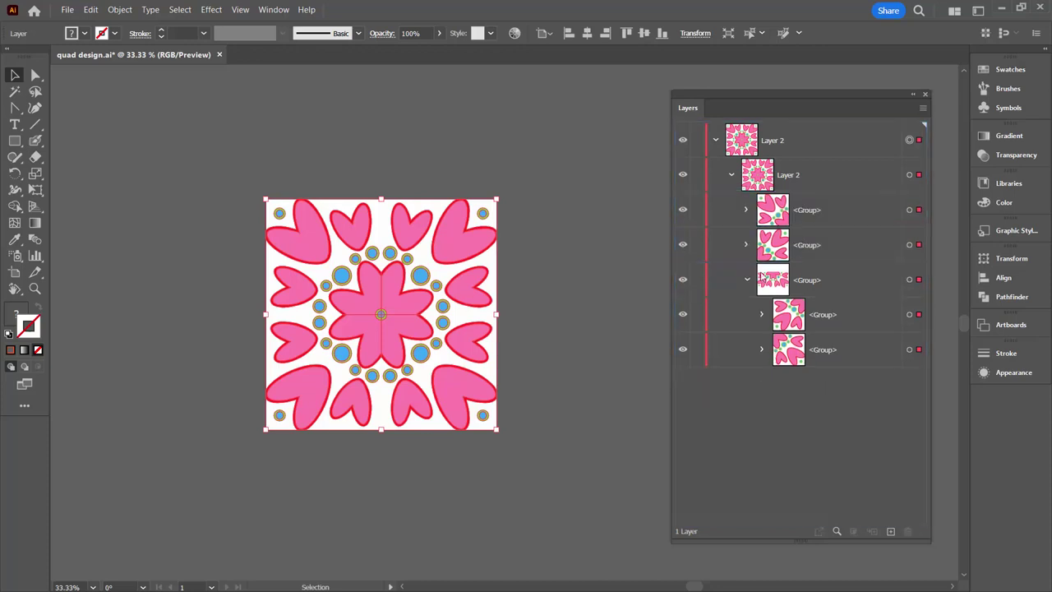
left_click_drag(820, 313, 746, 211)
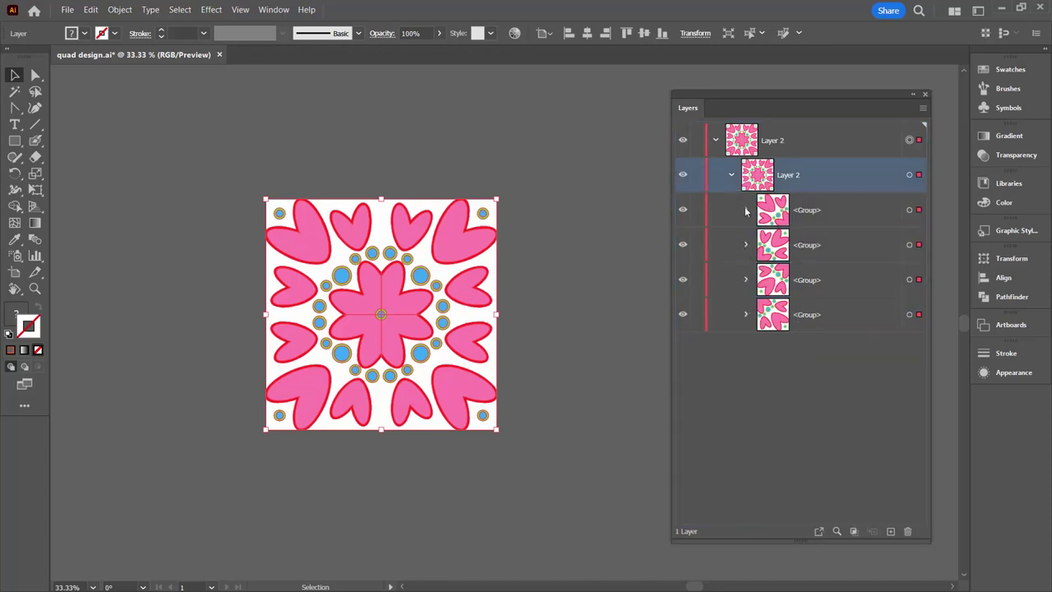
Step: Move all four quarter-design groups out of the nested Layer 2 into the top-level Layer 2
left_click(835, 211)
left_click(843, 324, "shift")
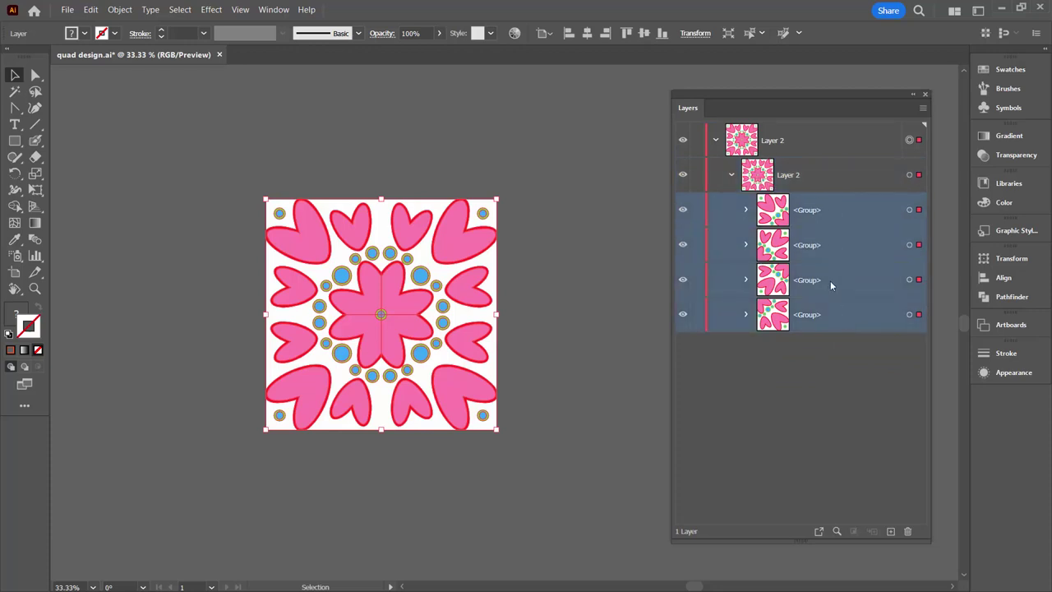
left_click_drag(830, 217, 817, 160)
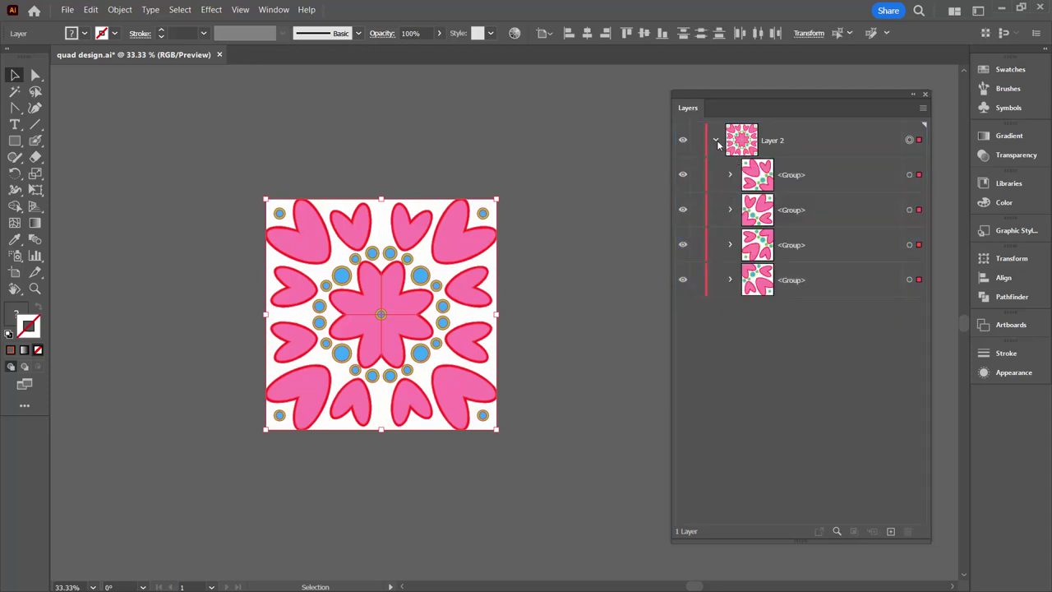
left_click(715, 140)
left_click(715, 140)
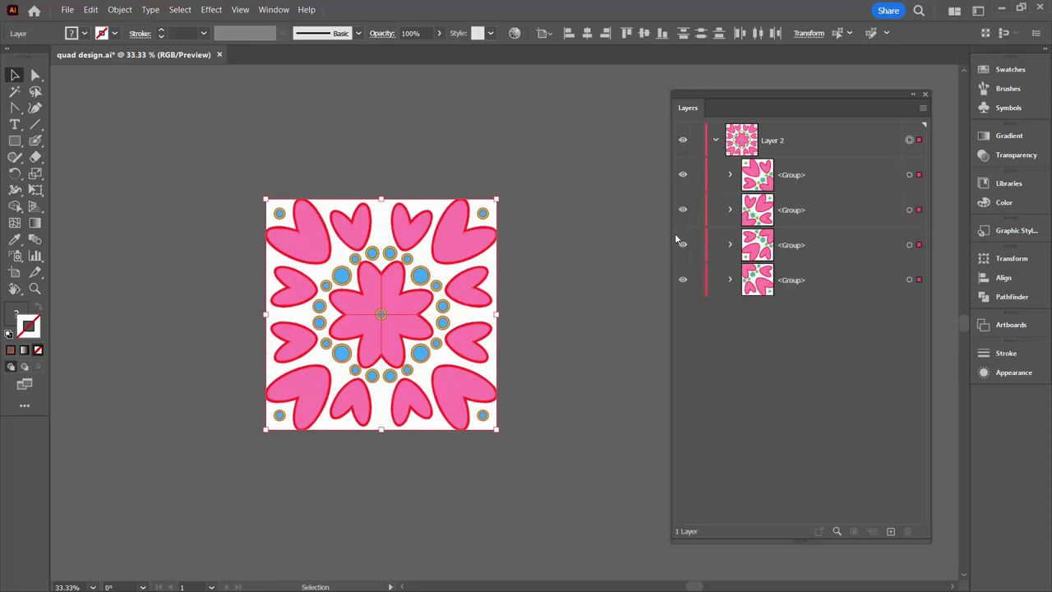
left_click(596, 312)
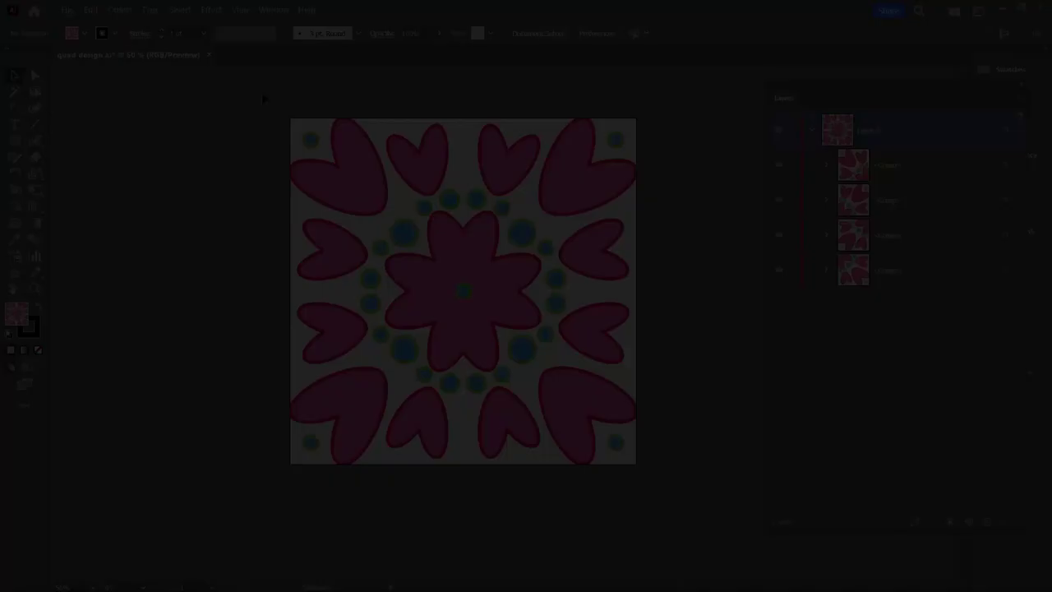
Step: Select all the quarter-design groups and make a new pattern from them
key("ctrl+a")
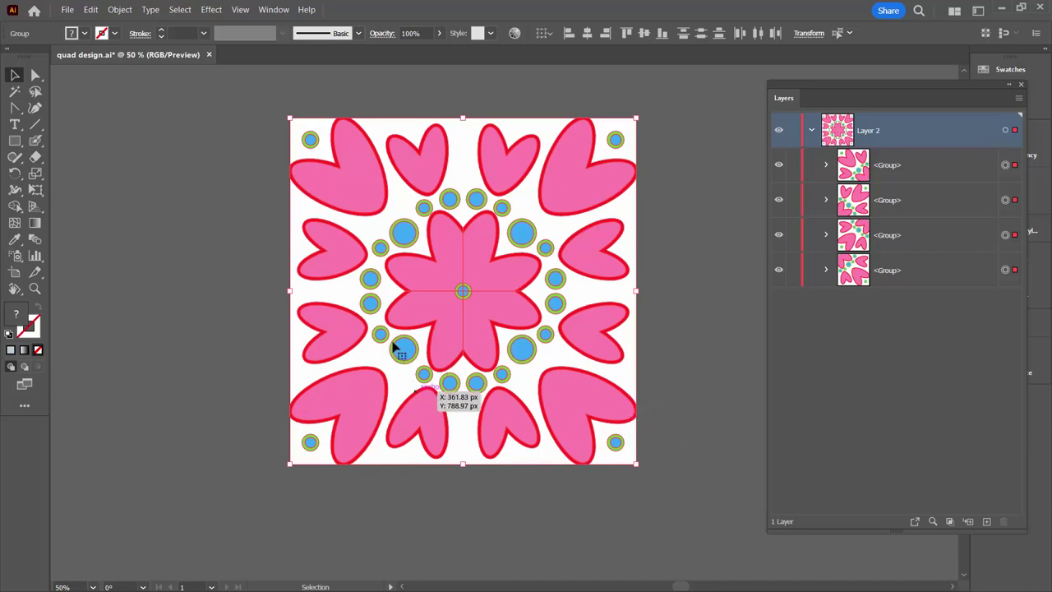
left_click(120, 12)
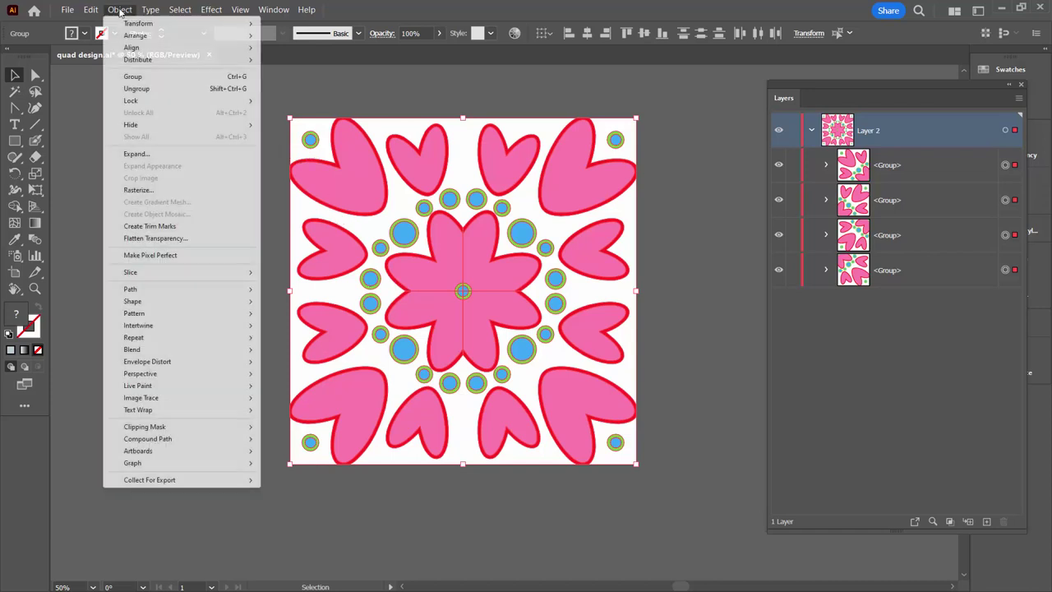
mouse_move(149, 319)
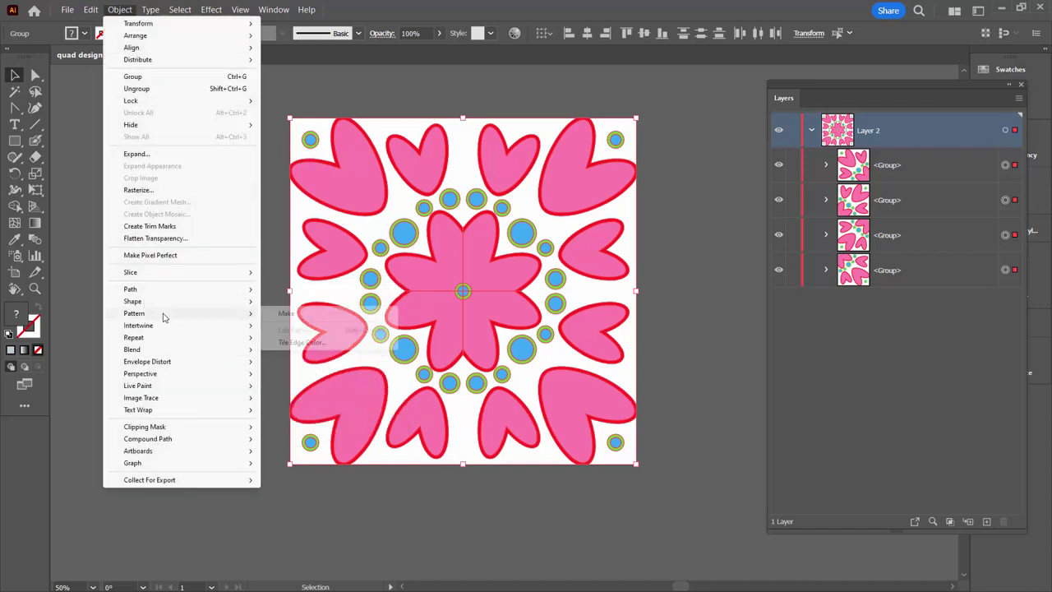
left_click(275, 310)
left_click(657, 328)
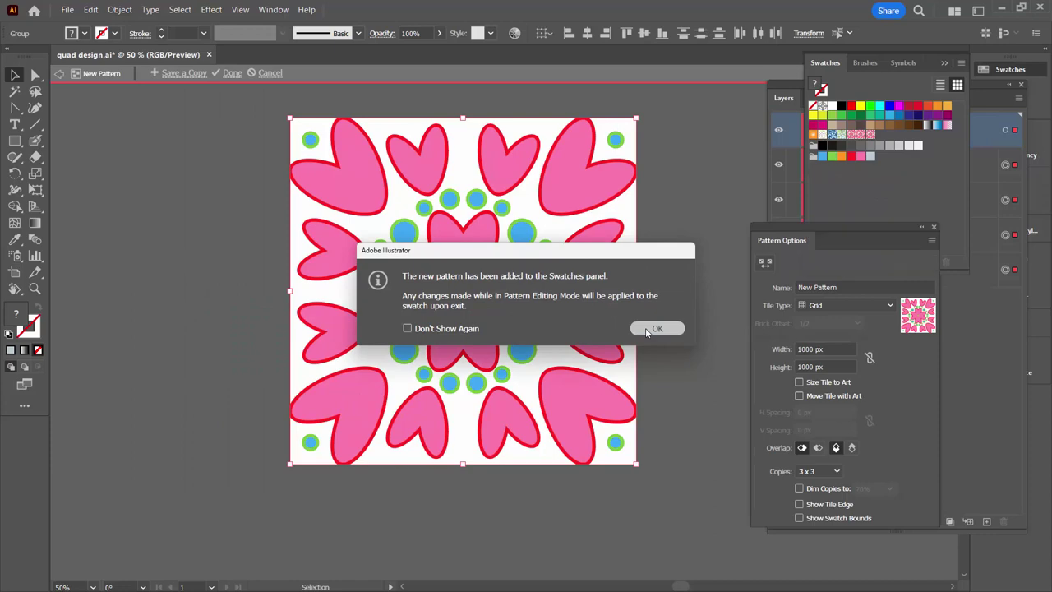
Step: Hide the artboards and examine the whole 3 x 3 repeat of the new pattern
left_click(240, 9)
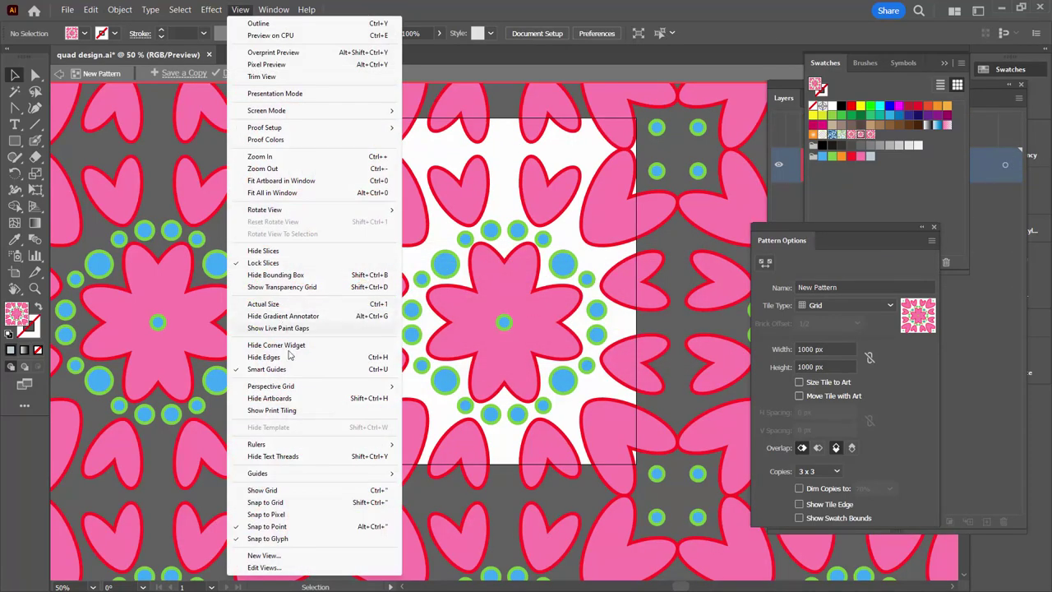
left_click(271, 398)
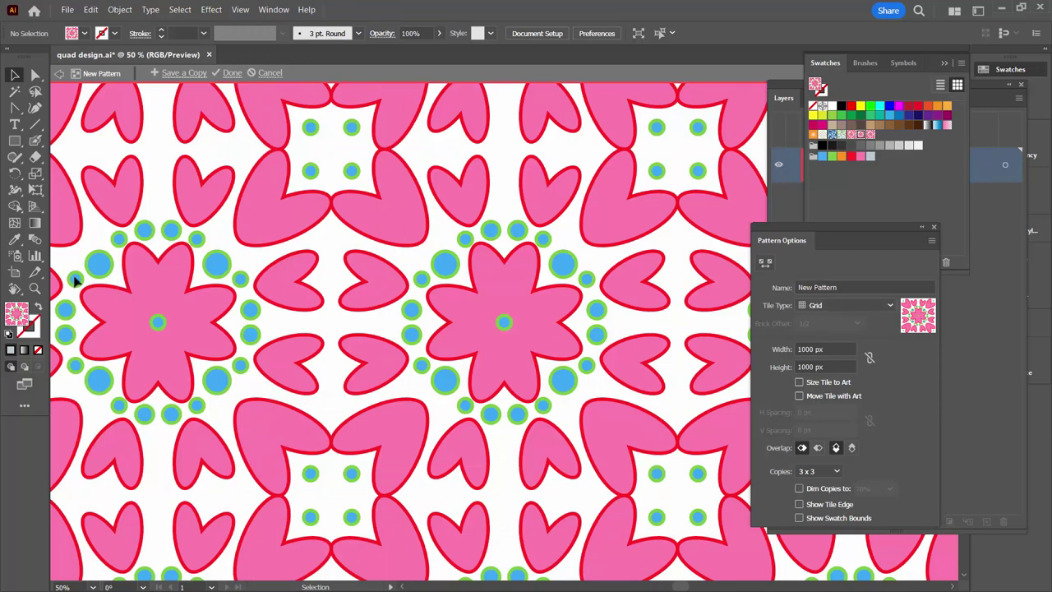
left_click(35, 287)
left_click(474, 296, "alt")
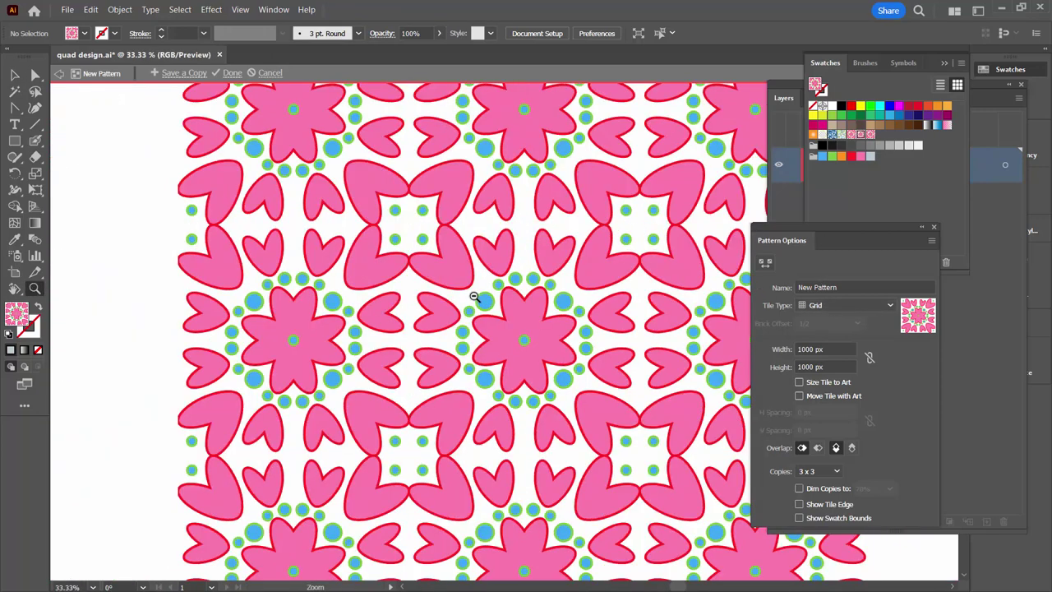
left_click(480, 298, "alt")
left_click_drag(609, 306, 475, 248)
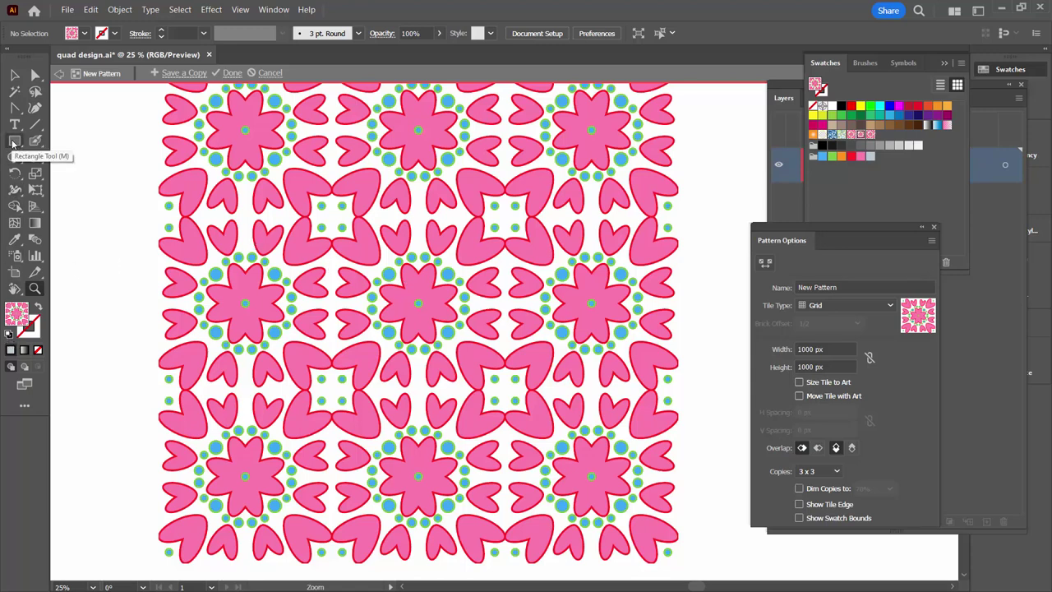
Step: Add a 1000 x 1000 px rectangle with default fill and stroke over the central pattern tile
left_click(13, 143)
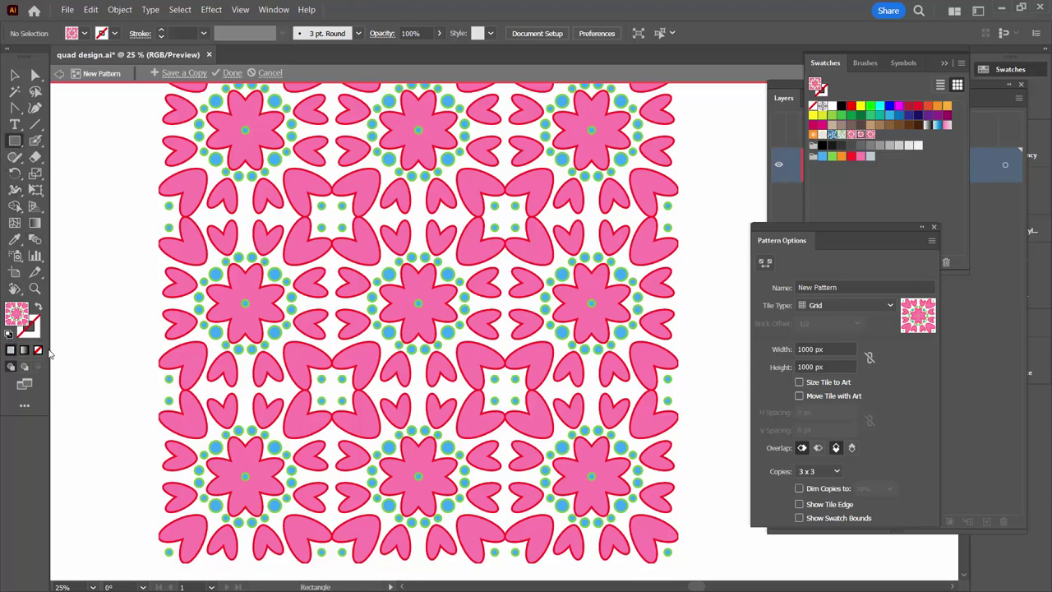
left_click(9, 334)
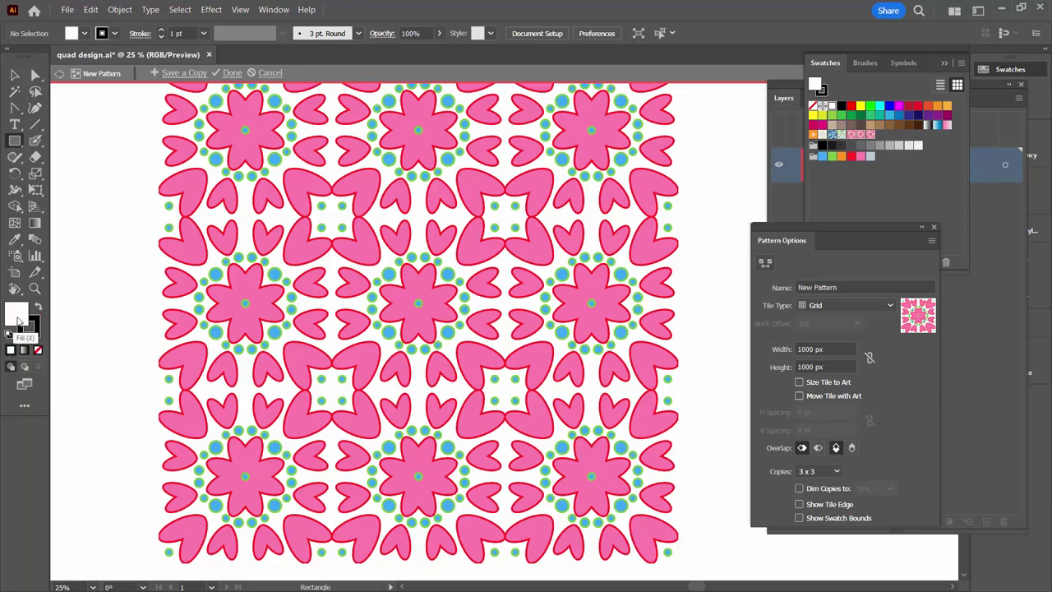
left_click(329, 210)
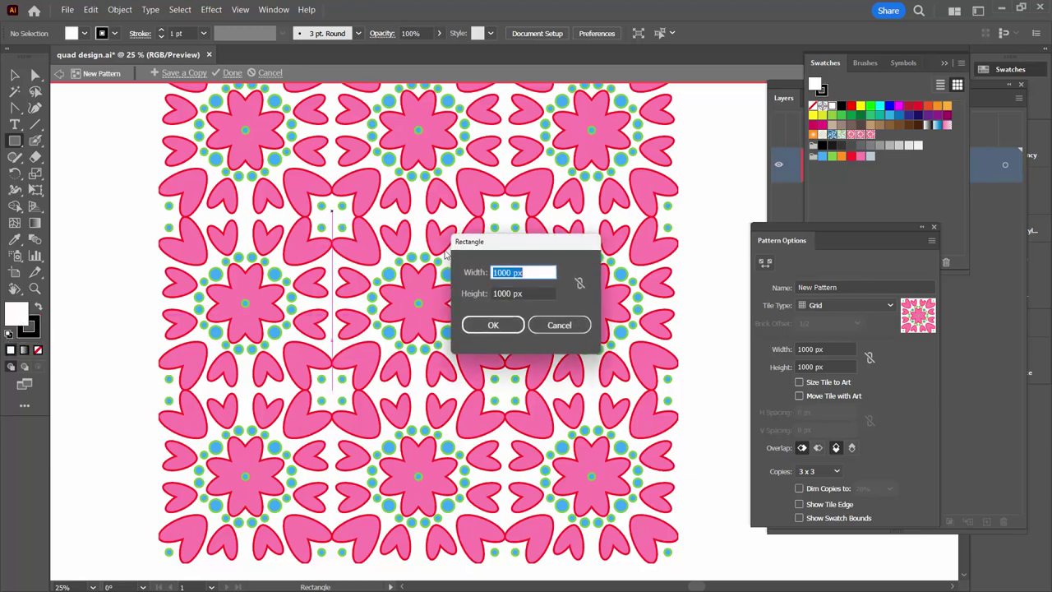
left_click(493, 325)
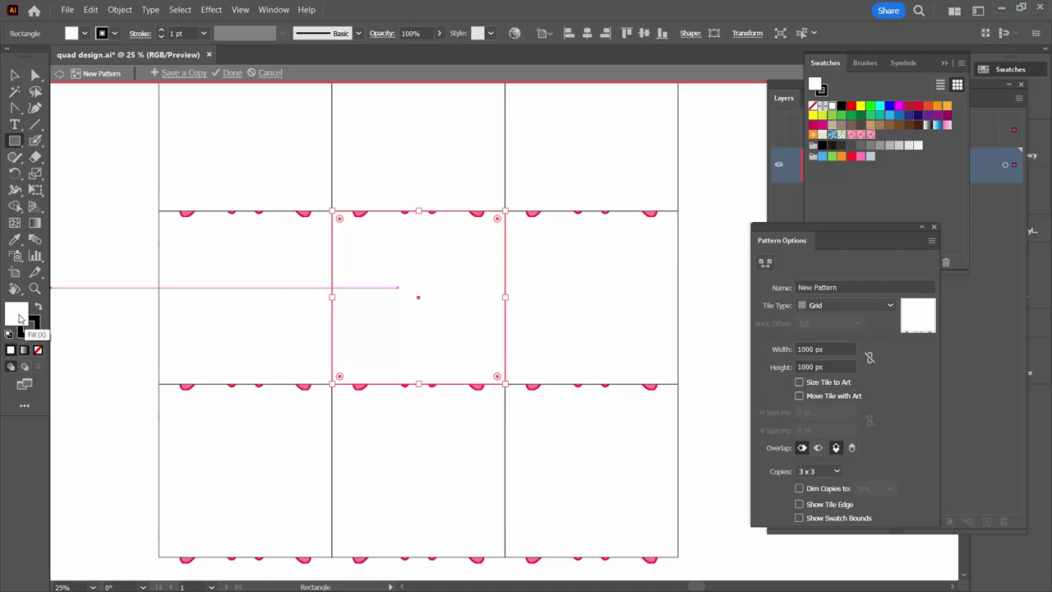
Step: Fill the rectangle with dusty pink D89E9E and set its stroke to none
double_click(18, 315)
left_click_drag(758, 190, 734, 208)
left_click(1012, 188)
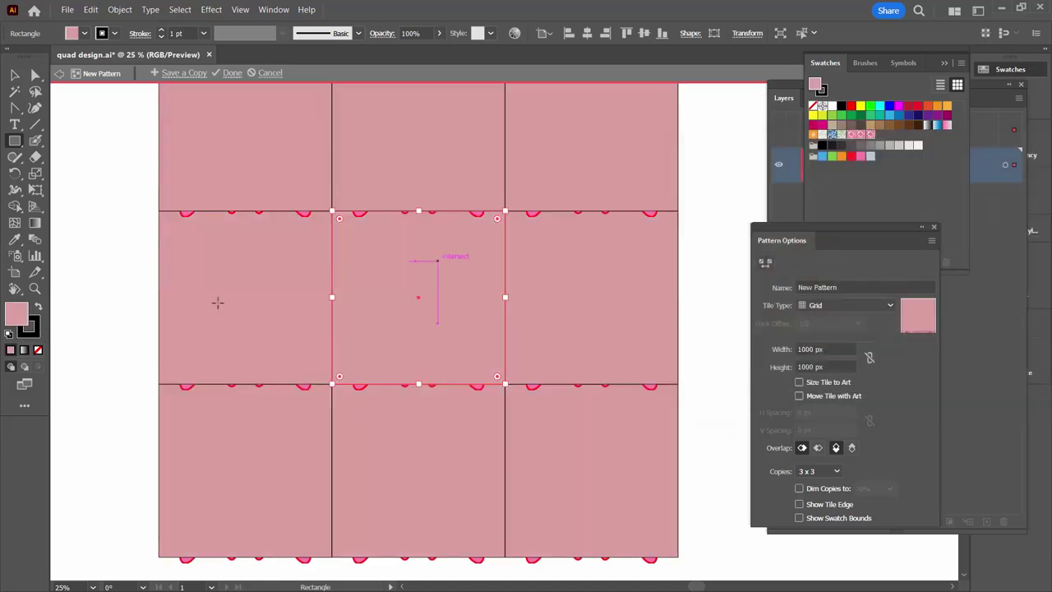
left_click(30, 329)
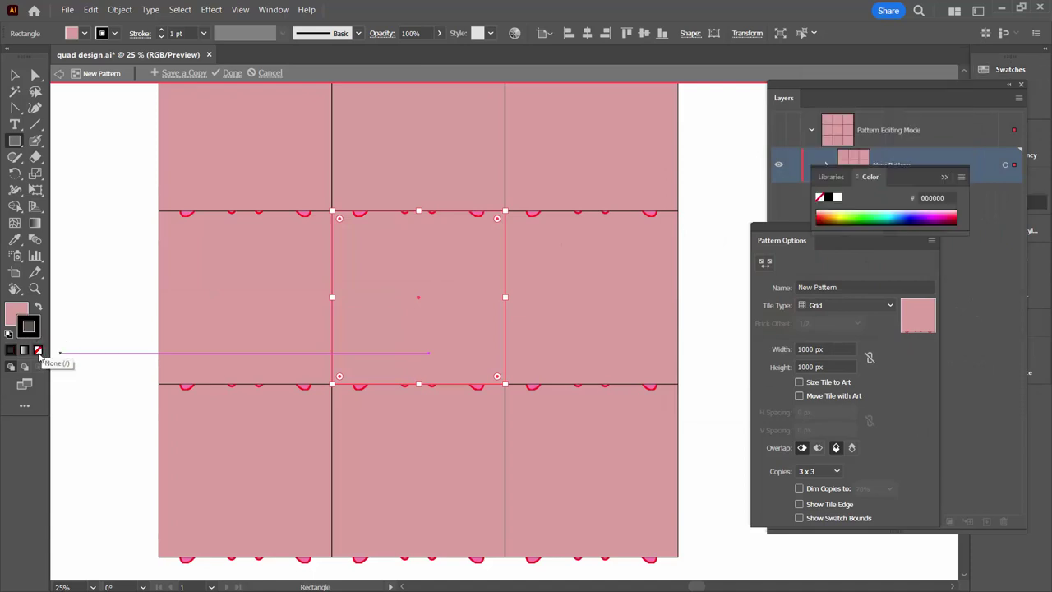
left_click(37, 350)
left_click(14, 311)
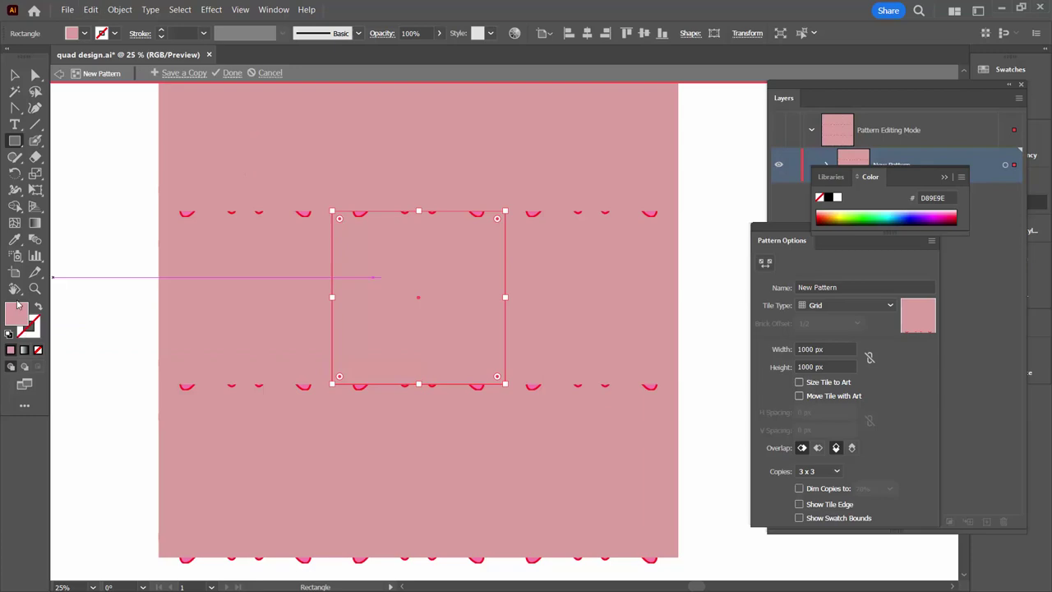
Step: Send the dusty pink rectangle to the back behind the hearts and circles, and deselect it
left_click(119, 9)
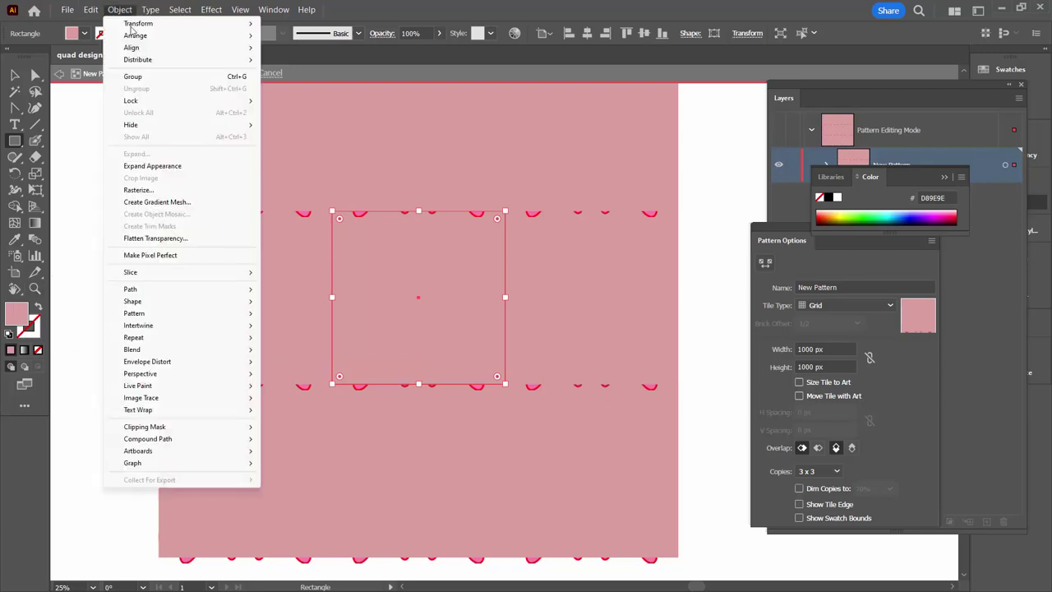
mouse_move(156, 35)
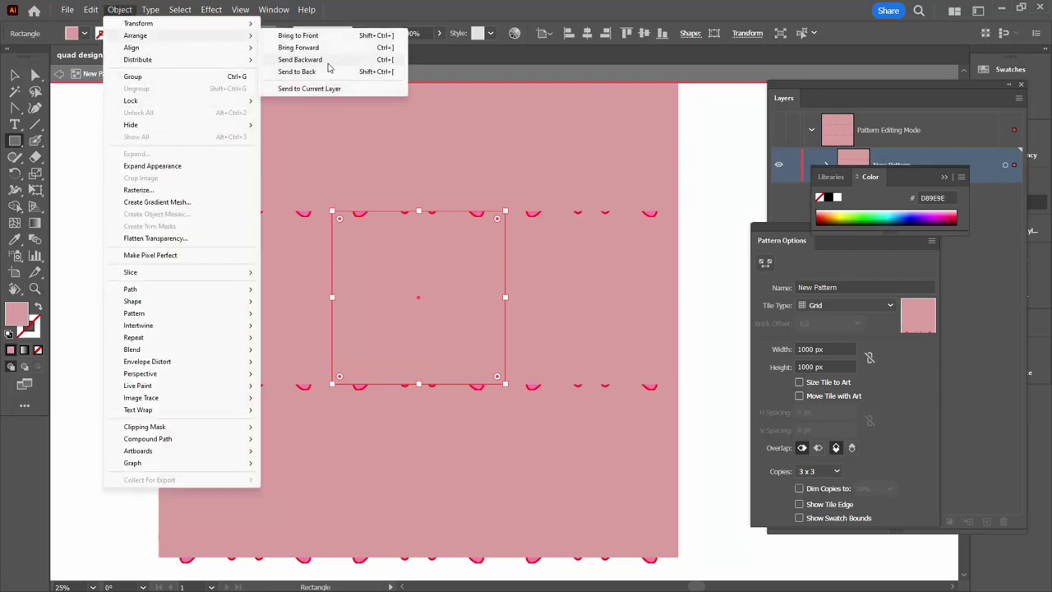
left_click(329, 69)
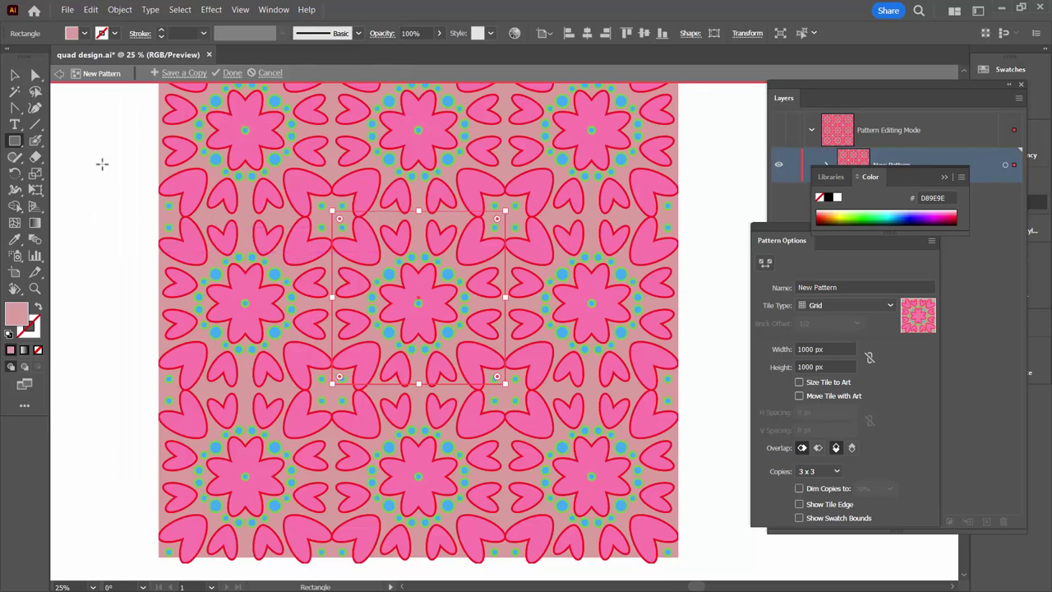
left_click(16, 76)
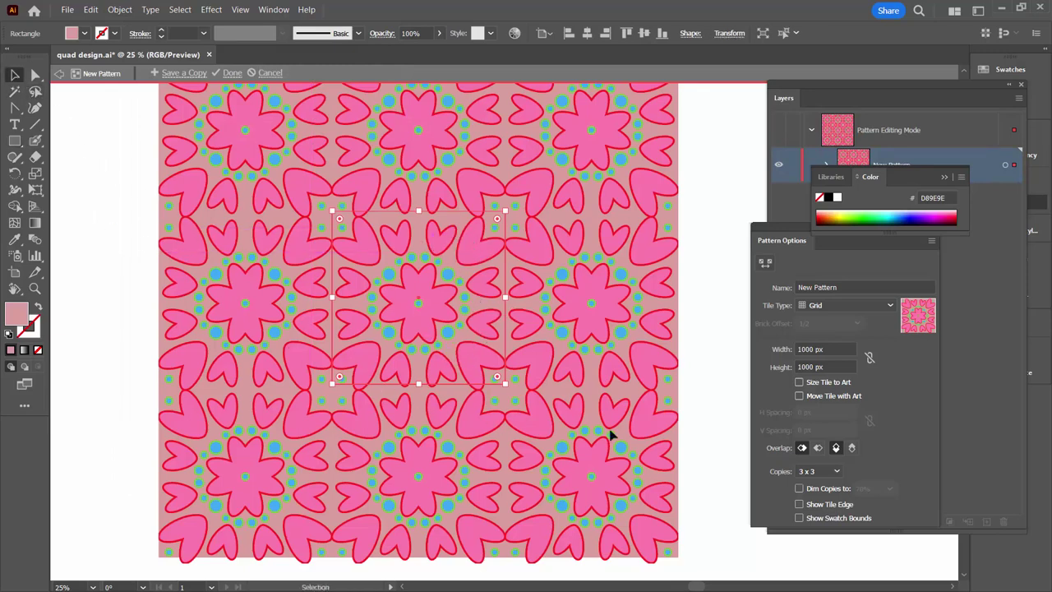
left_click(704, 466)
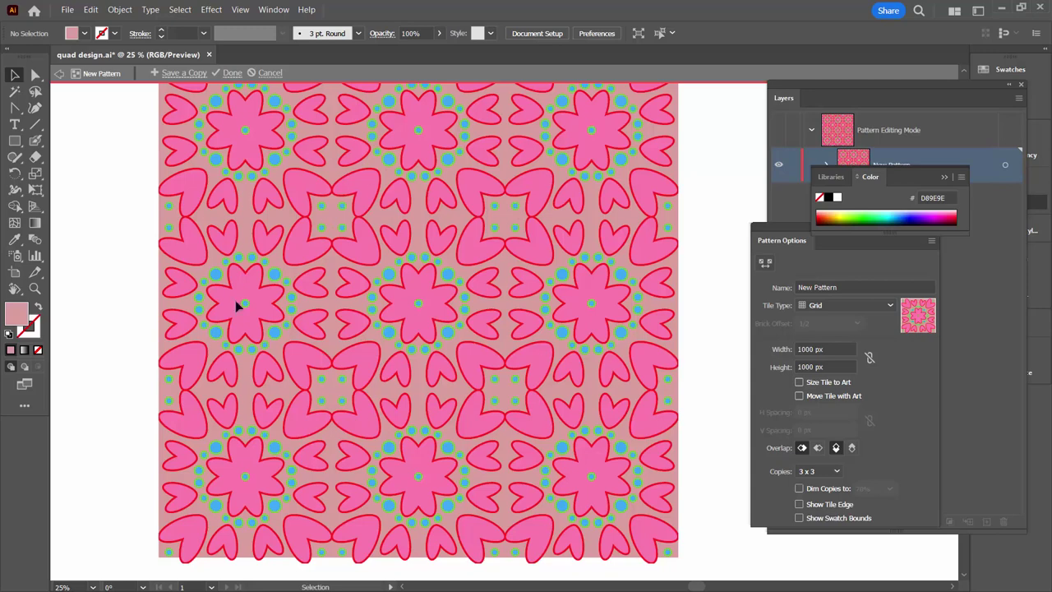
left_click_drag(500, 378, 504, 384)
Step: Finish editing the pattern, accepting the expansion of its active content, and show the artboards again
left_click(231, 74)
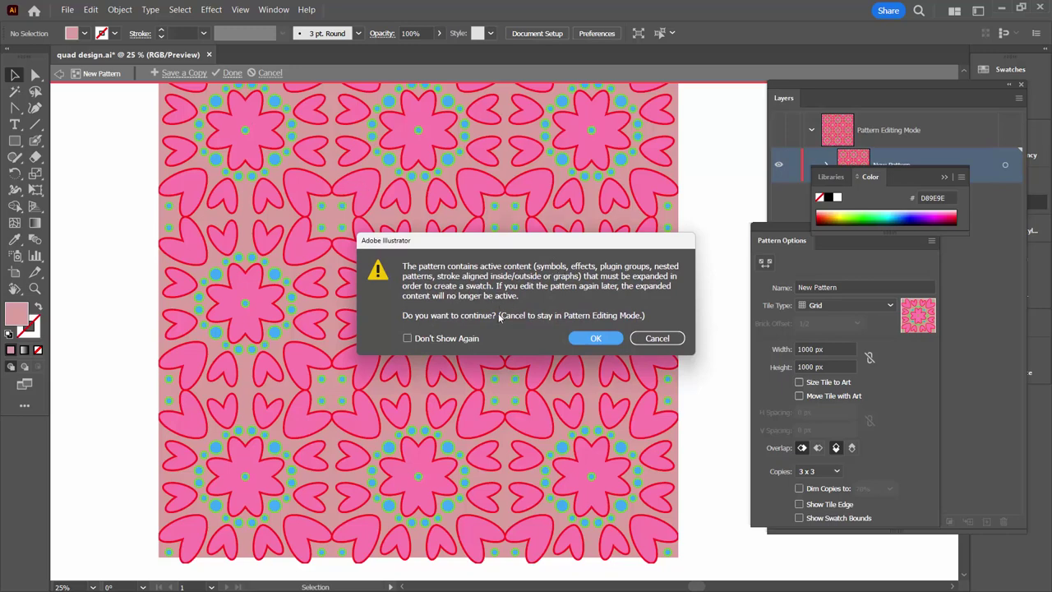
left_click(588, 337)
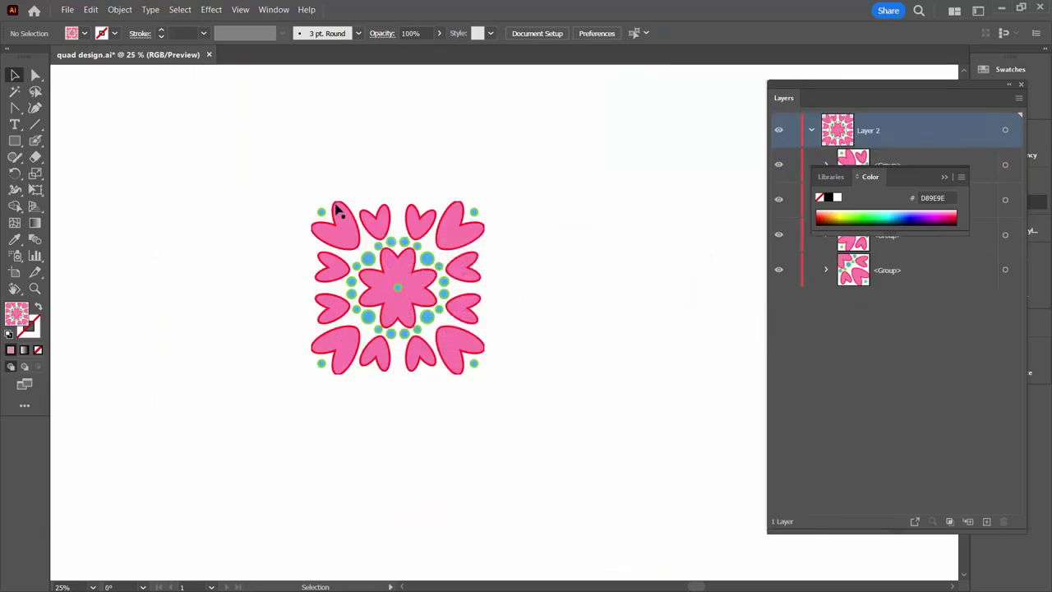
left_click(242, 10)
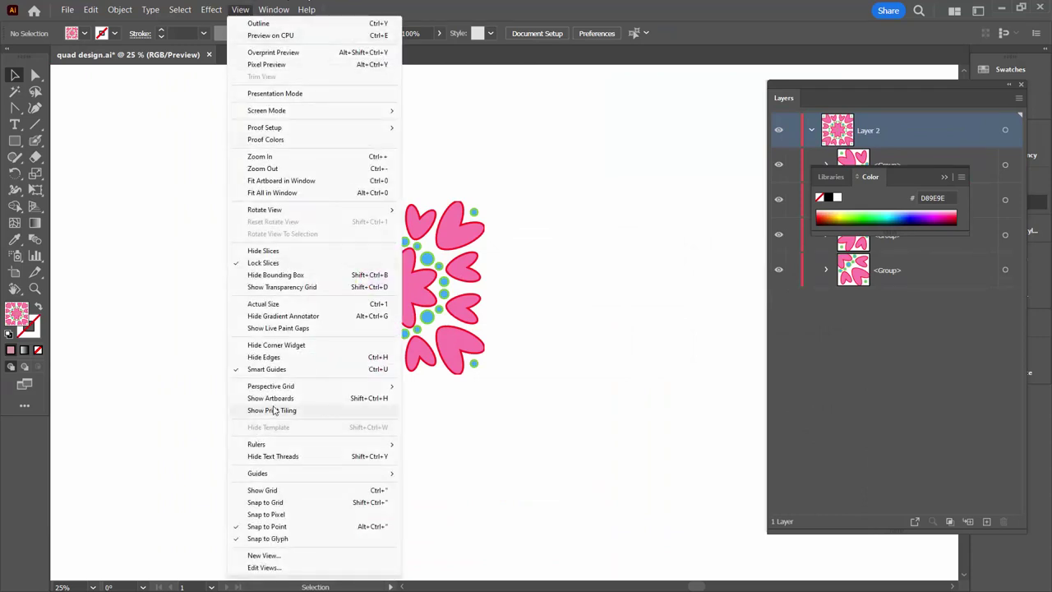
left_click(276, 397)
scroll(340, 348, "left", 5)
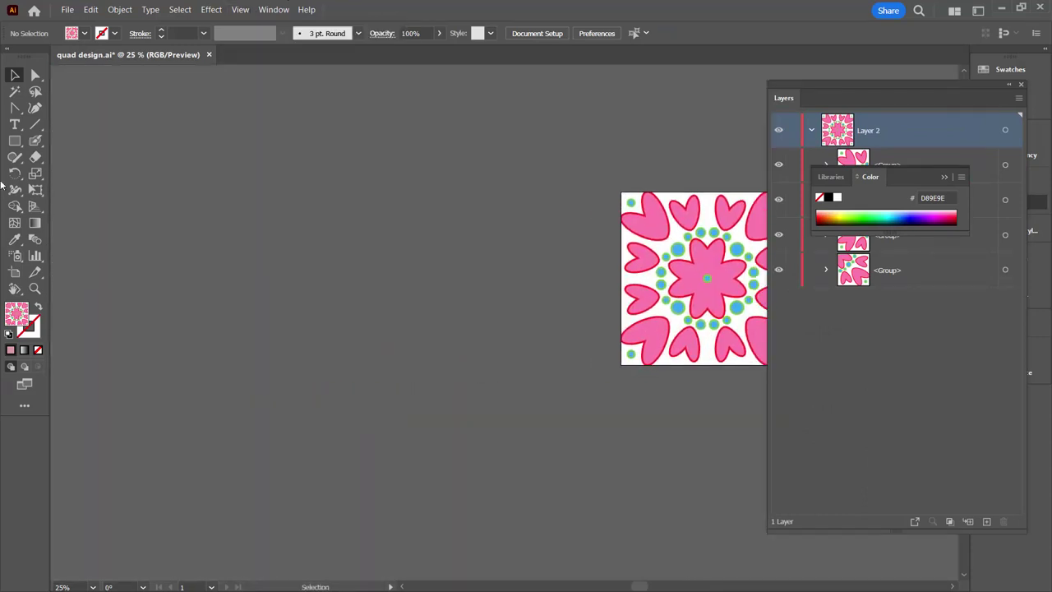
Step: Draw a large circle filled with the new pattern on the empty canvas beside the artboard
left_click(15, 140)
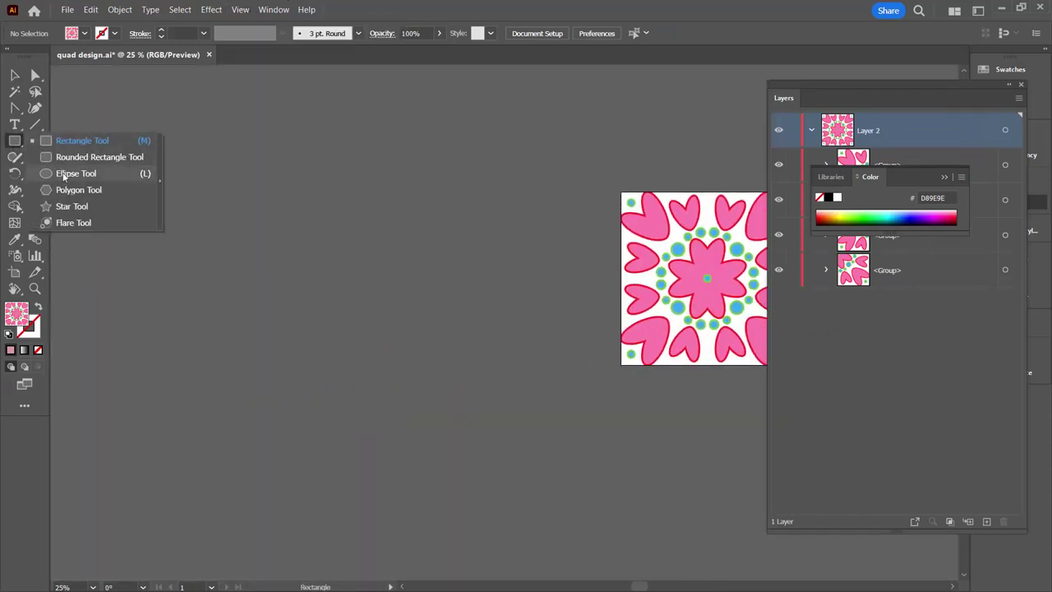
left_click(63, 174)
left_click_drag(152, 117, 562, 527)
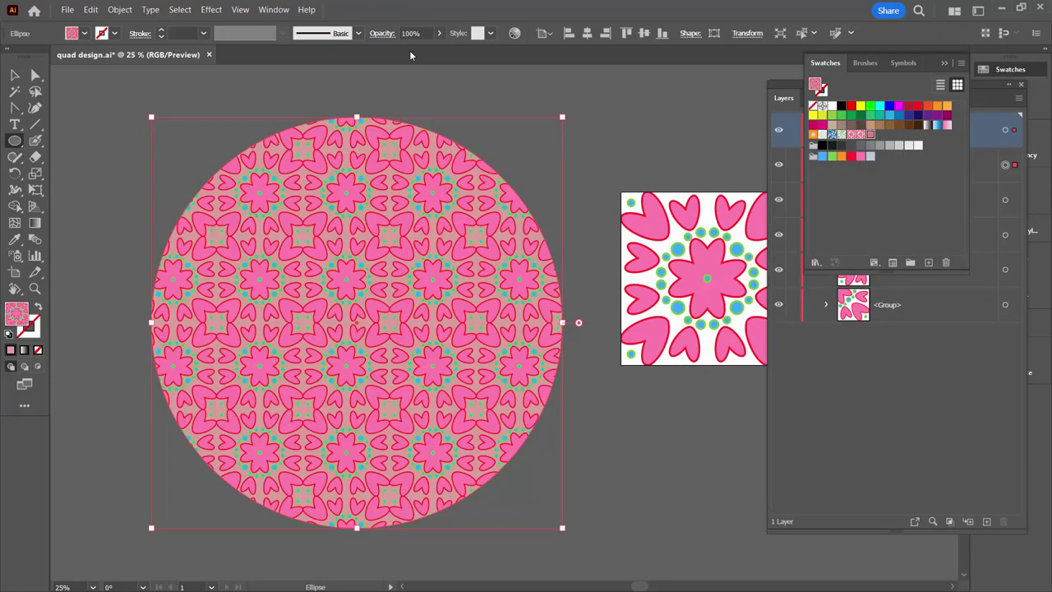
Step: Recolor the circle's pattern with the advanced color wheel, rotating the linked colors until the dots' outline is bright green
left_click(514, 34)
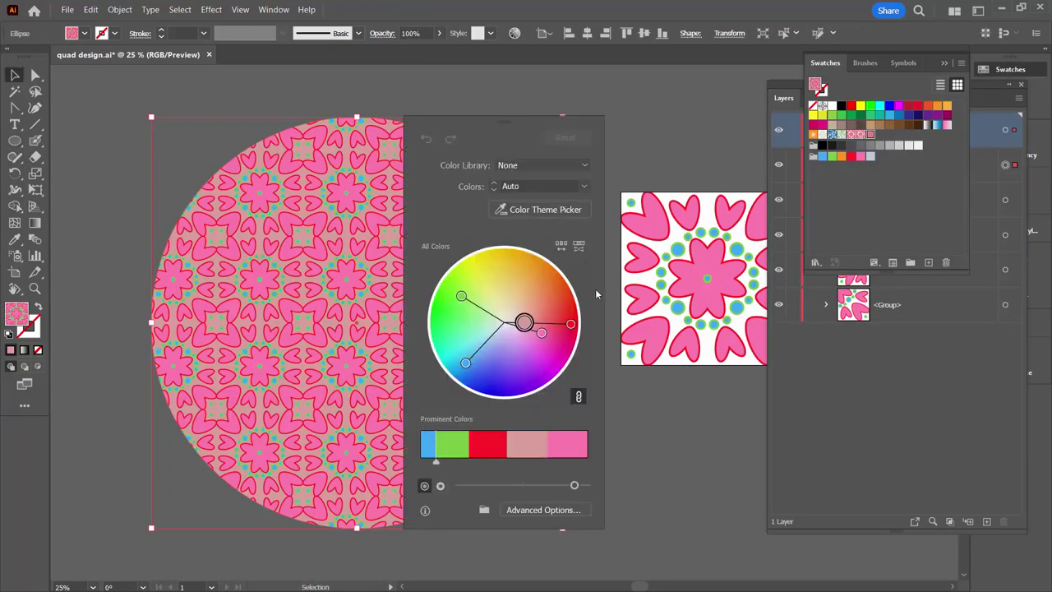
left_click(540, 510)
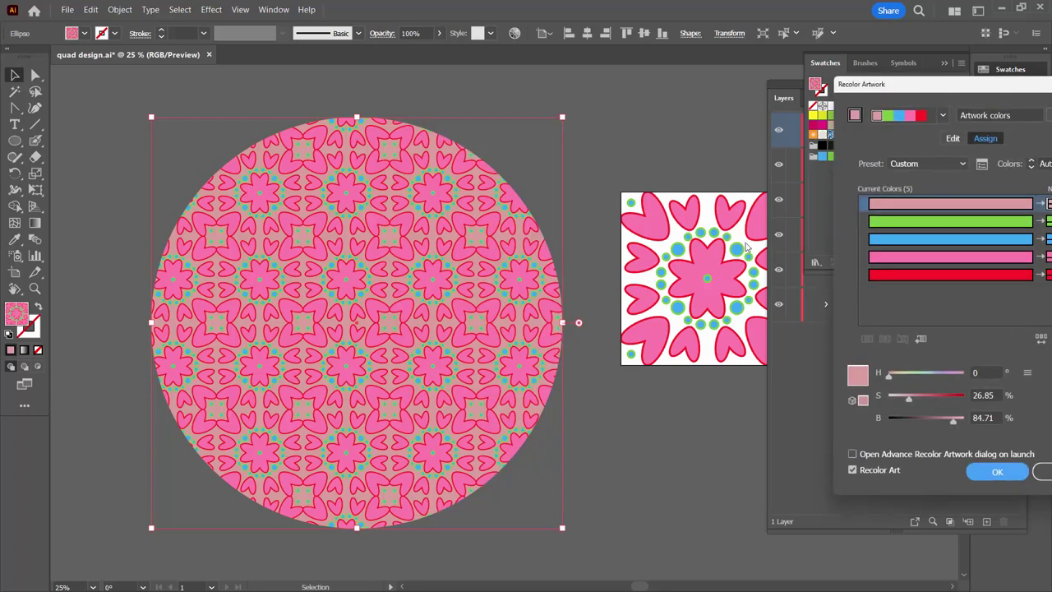
left_click_drag(837, 97, 652, 103)
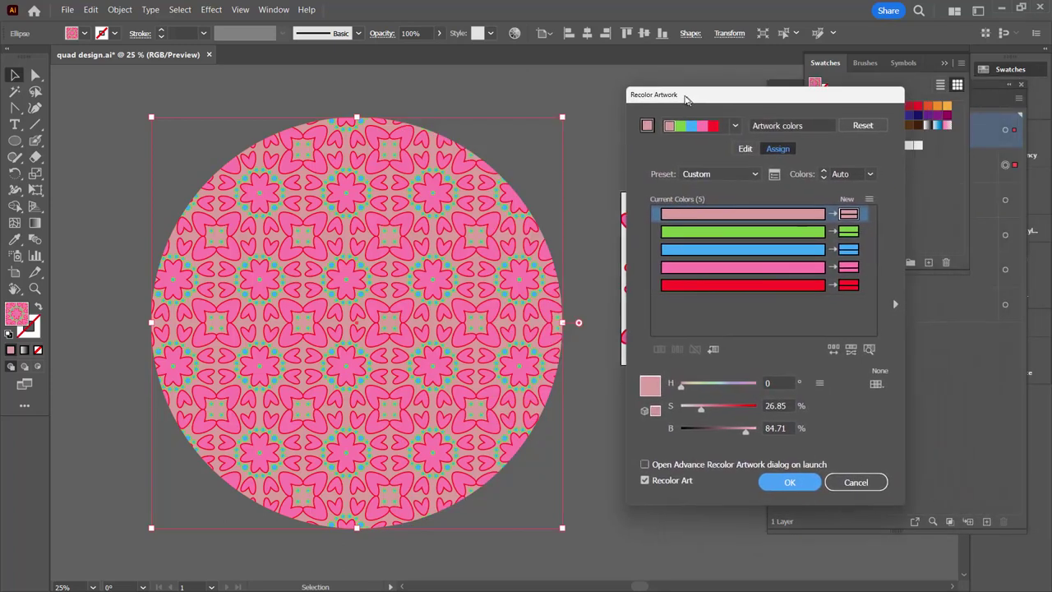
left_click(731, 149)
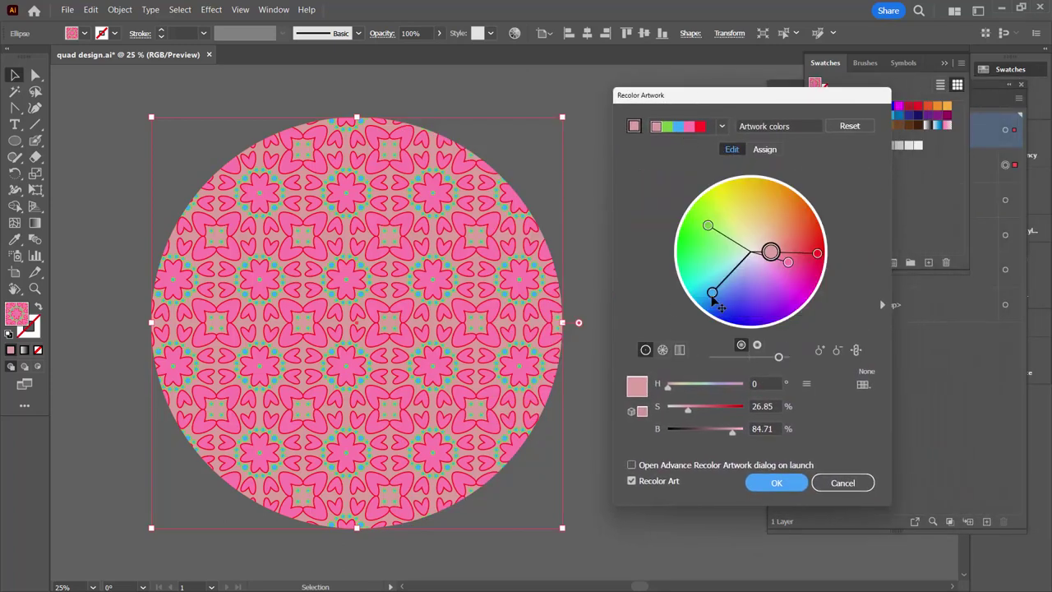
left_click_drag(713, 294, 801, 291)
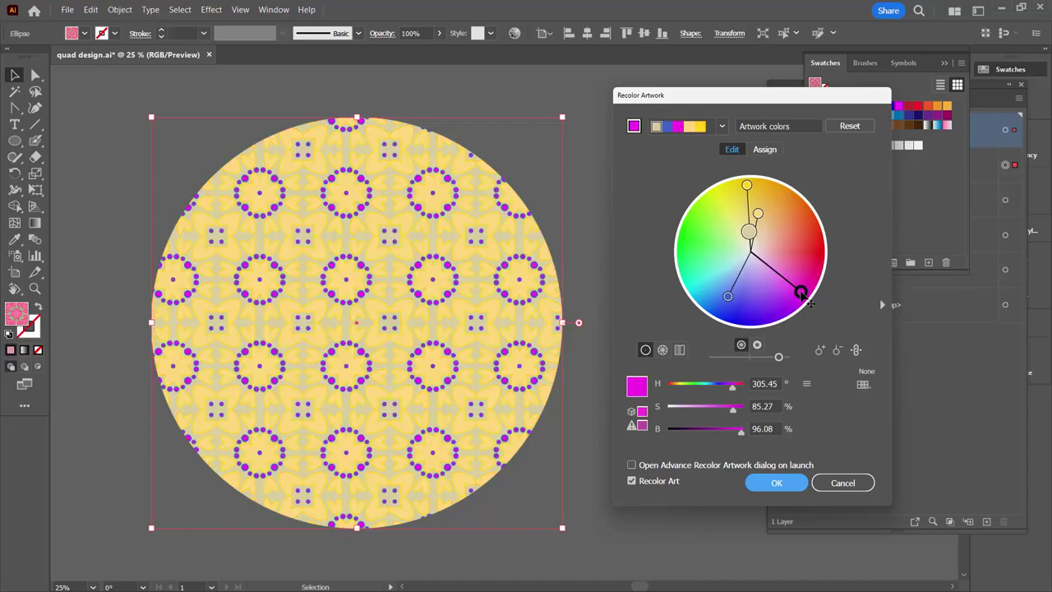
left_click_drag(734, 301, 680, 236)
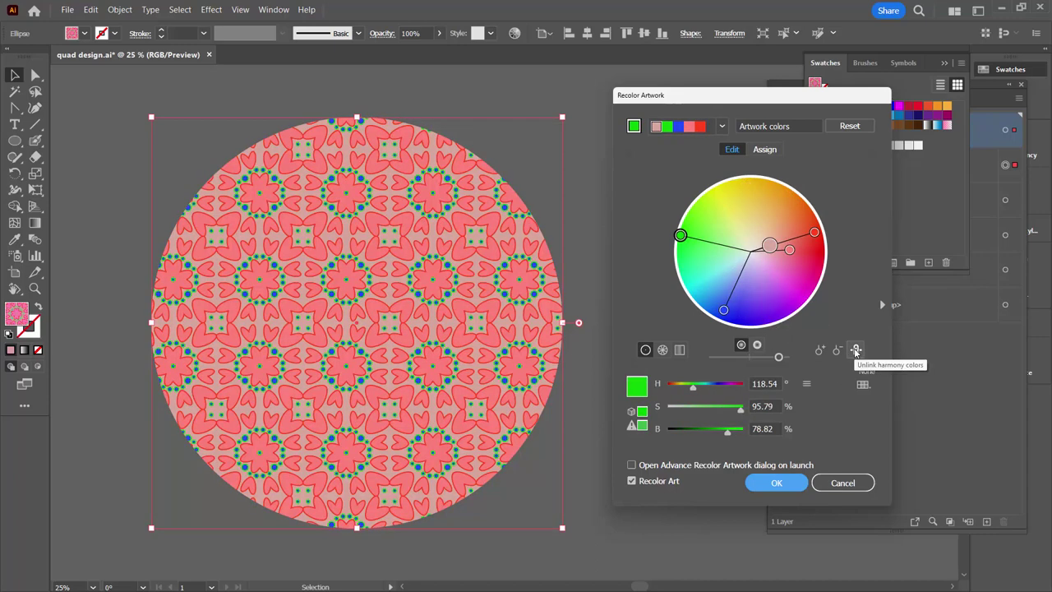
Step: Unlink the harmony colors, change red to violet, pink to magenta, the background to lavender and green to yellow, and apply the recoloring
left_click(855, 349)
left_click_drag(813, 234, 778, 315)
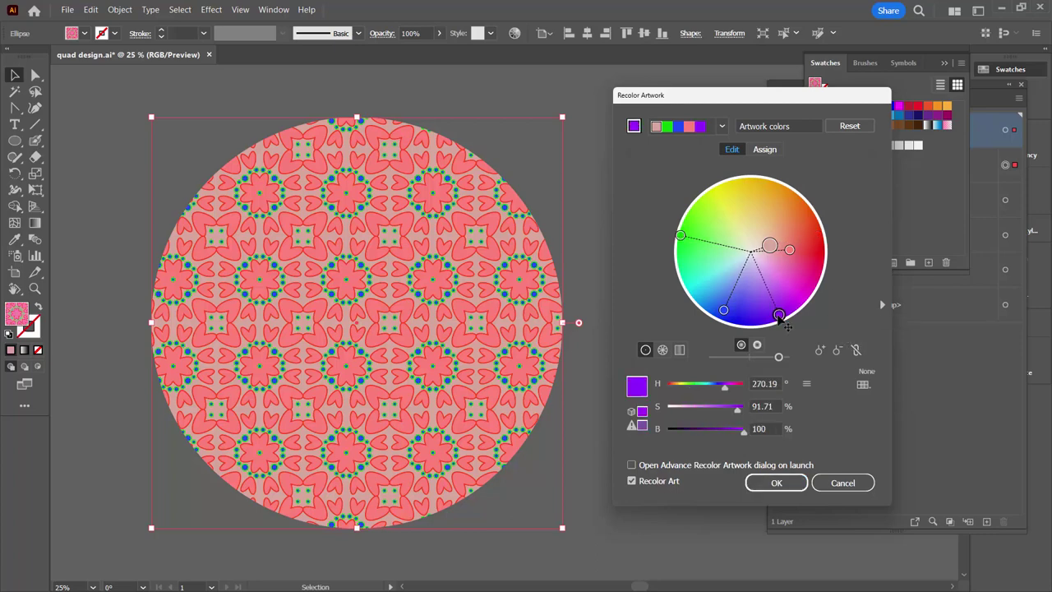
left_click_drag(768, 245, 786, 284)
left_click_drag(680, 236, 741, 212)
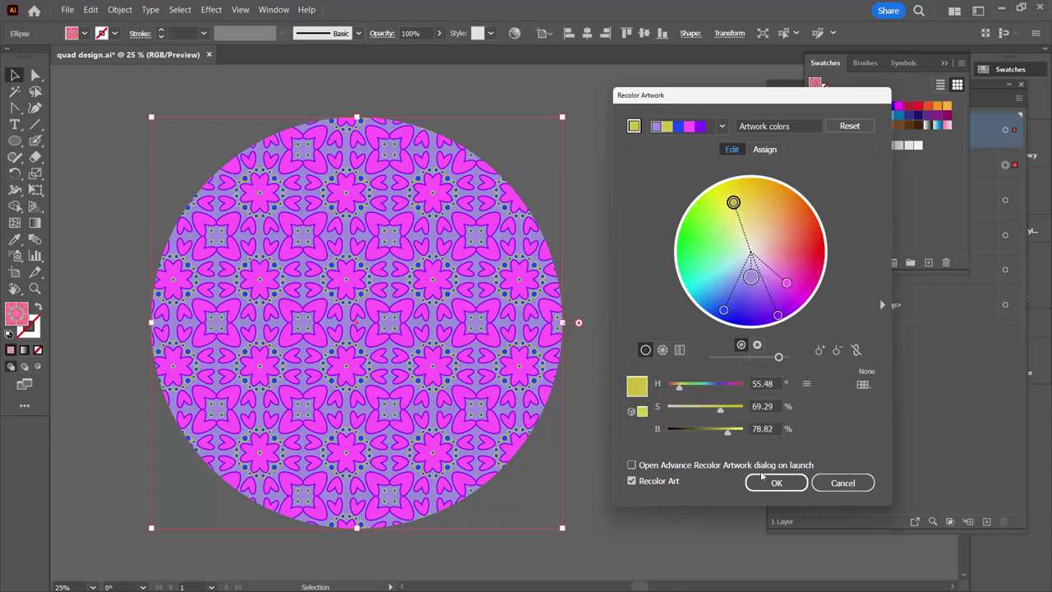
left_click(776, 482)
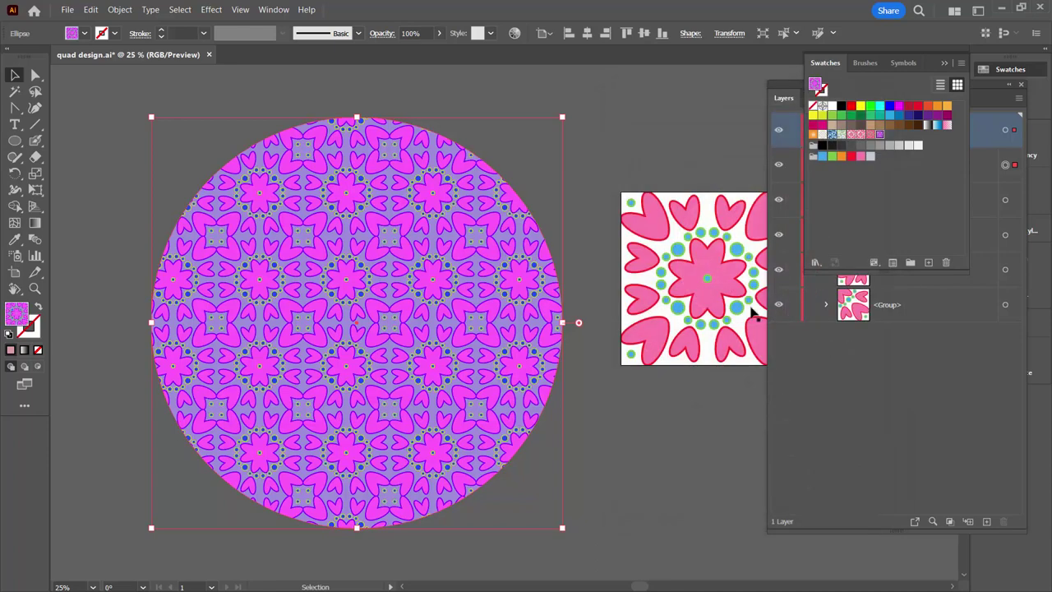
Step: Compare the dusty pink and recolored purple pattern swatches on the circle, leaving the purple one applied, and deselect it
left_click(871, 135)
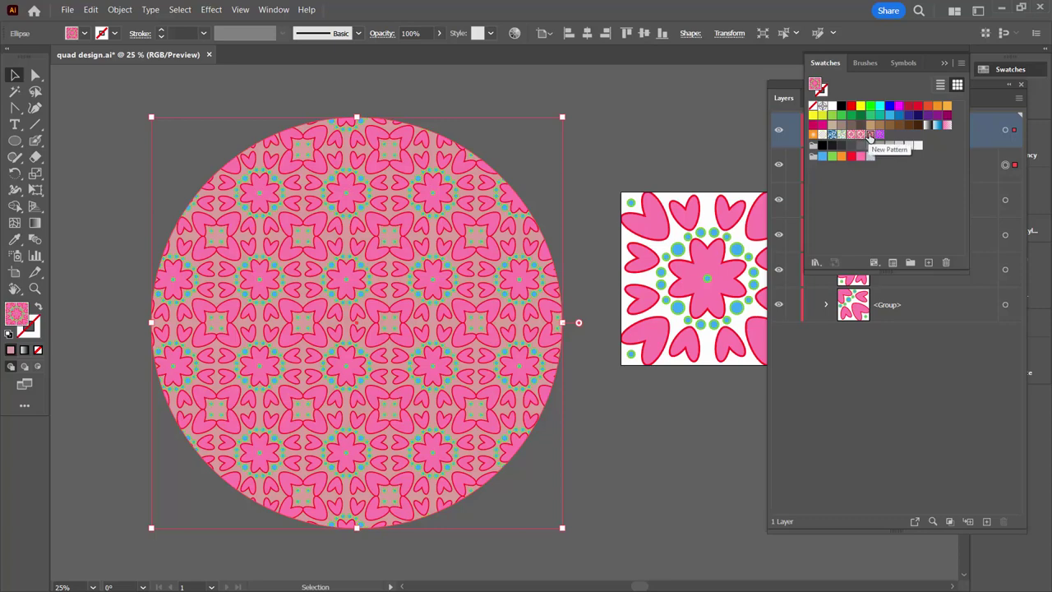
left_click(879, 135)
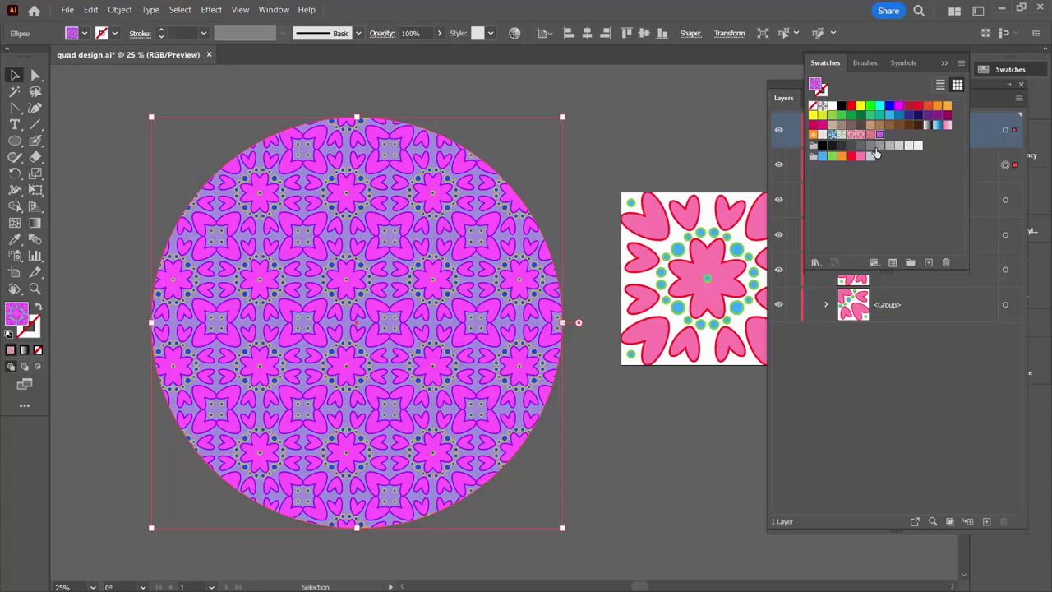
left_click(646, 477)
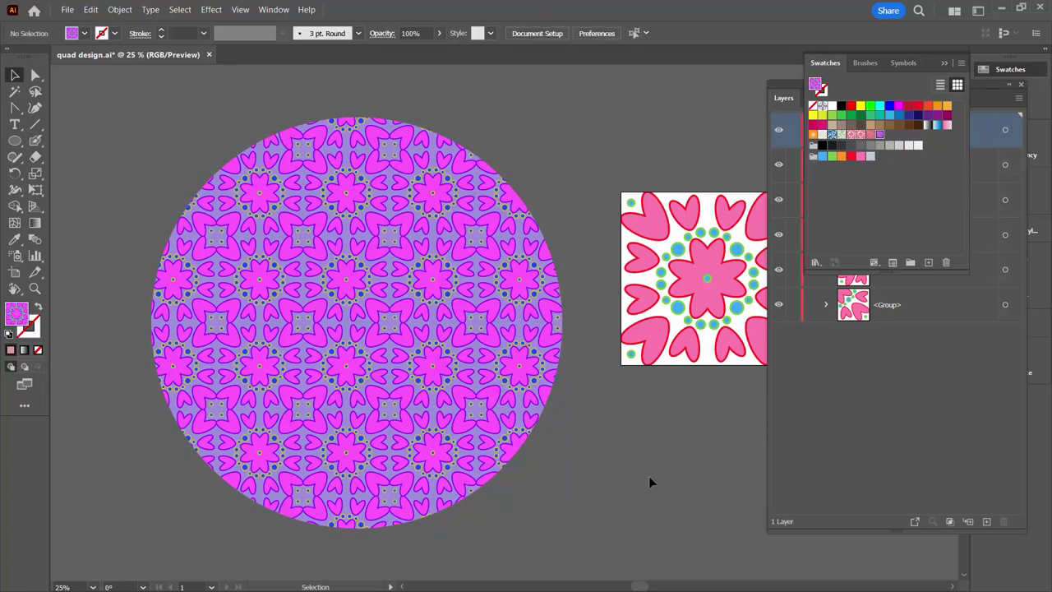